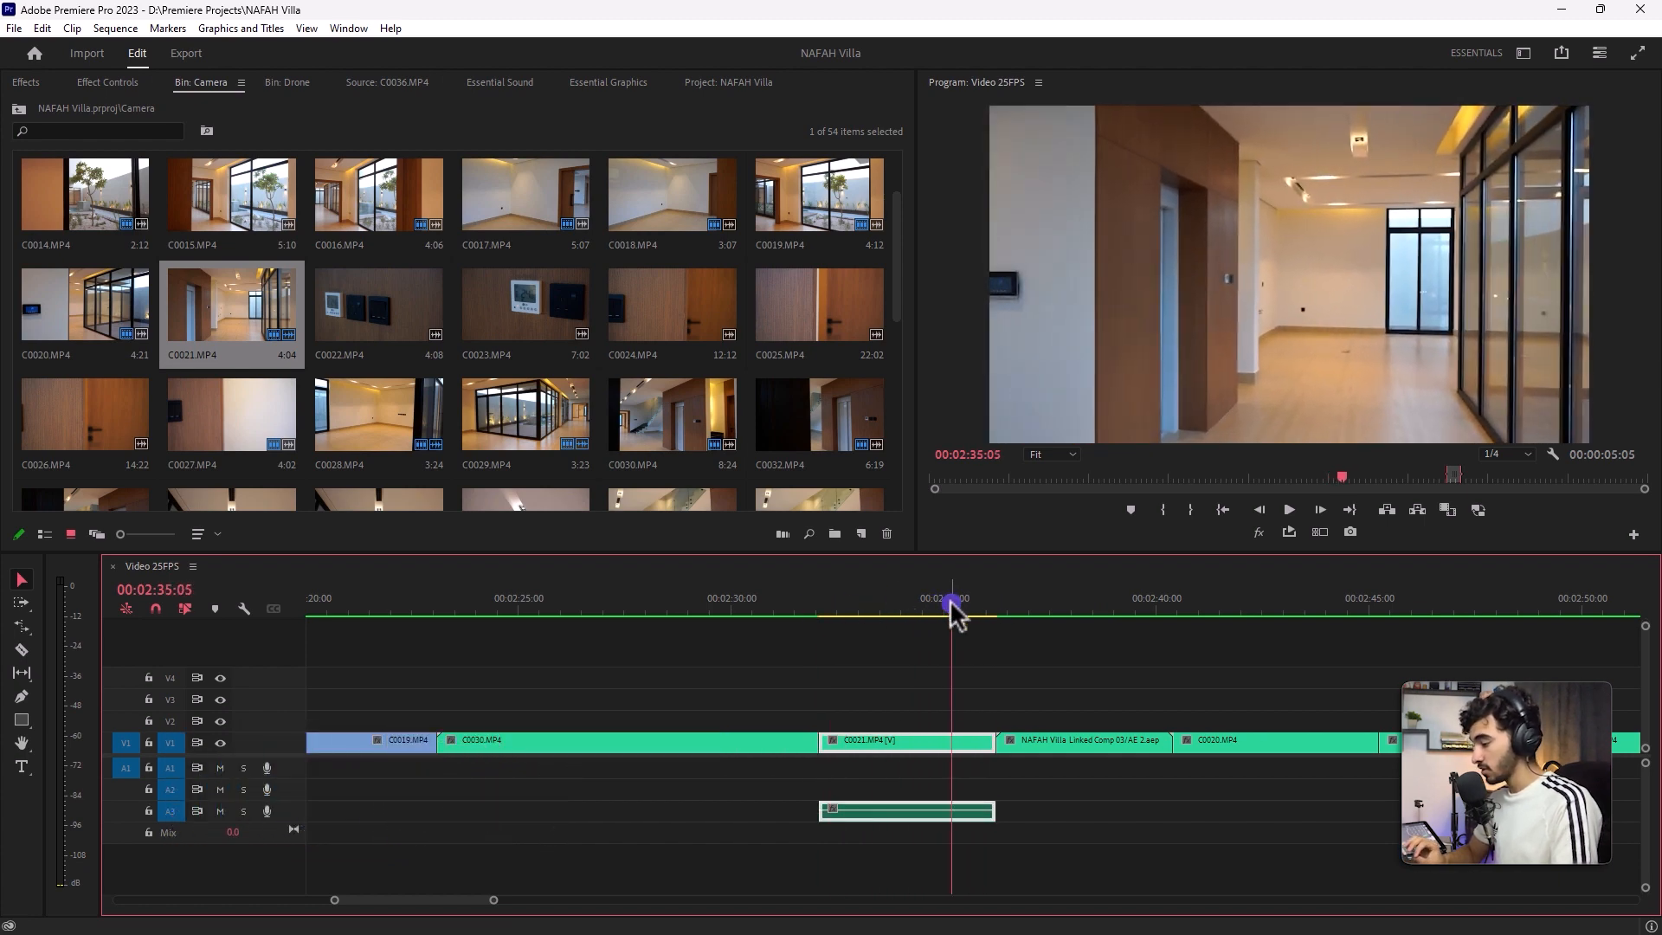
- Mark in and out points around the C0021.MP4 clip in the sequence and clear them again
{"action": "left_click", "coordinate": [908, 737]}
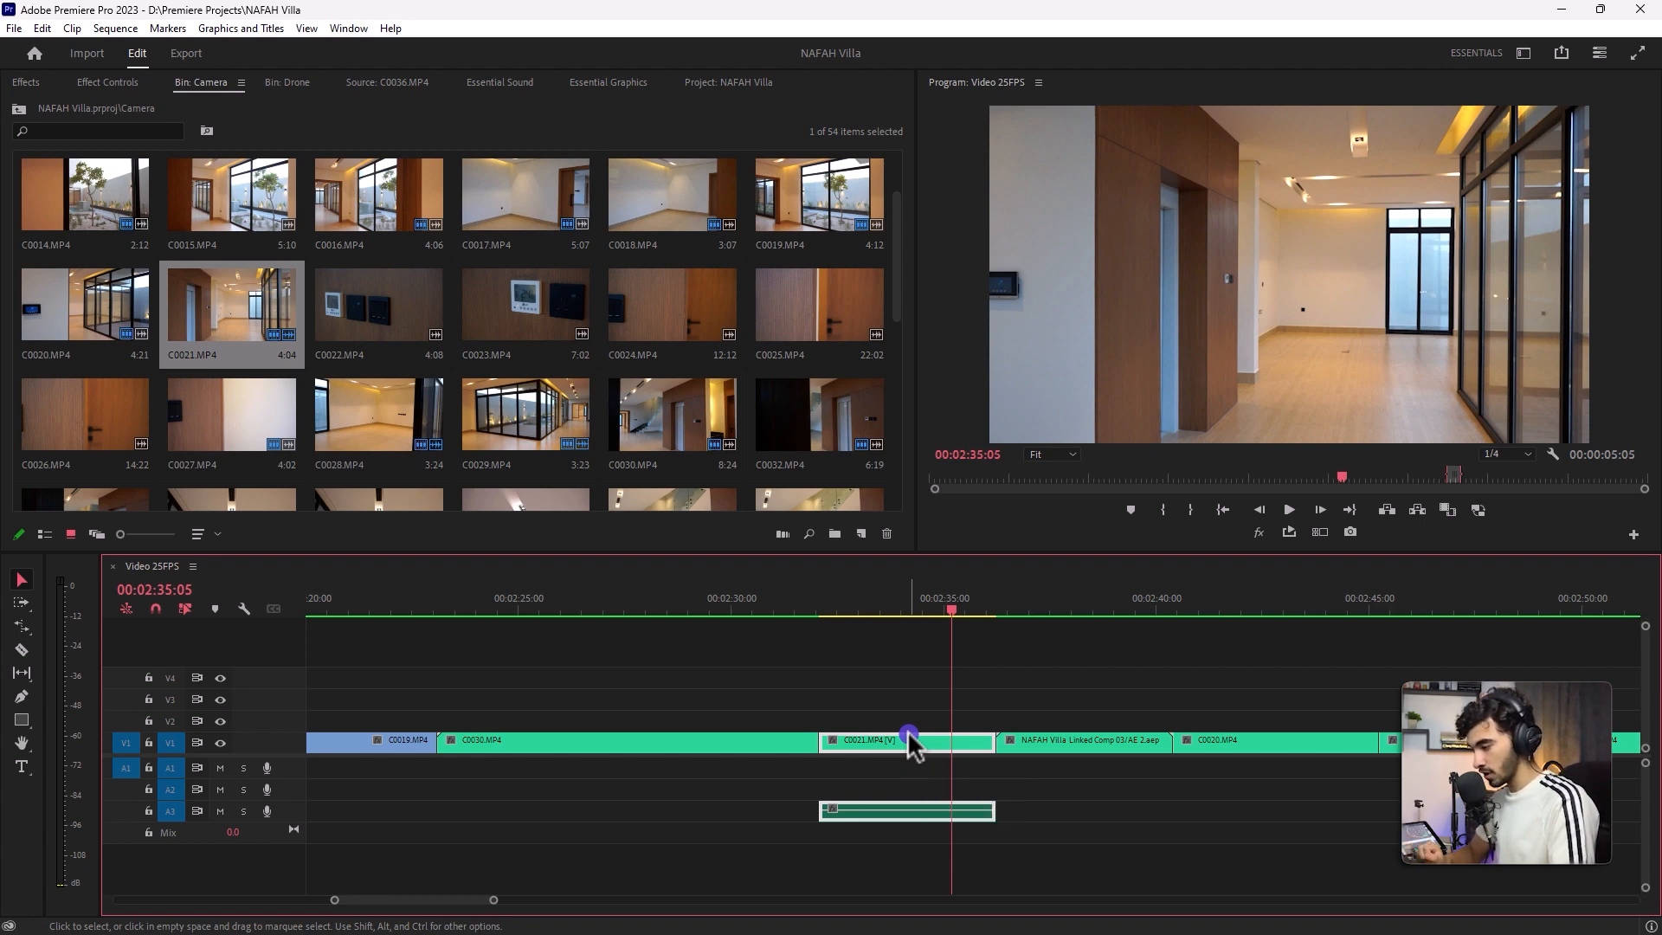
{"action": "left_click", "coordinate": [822, 611]}
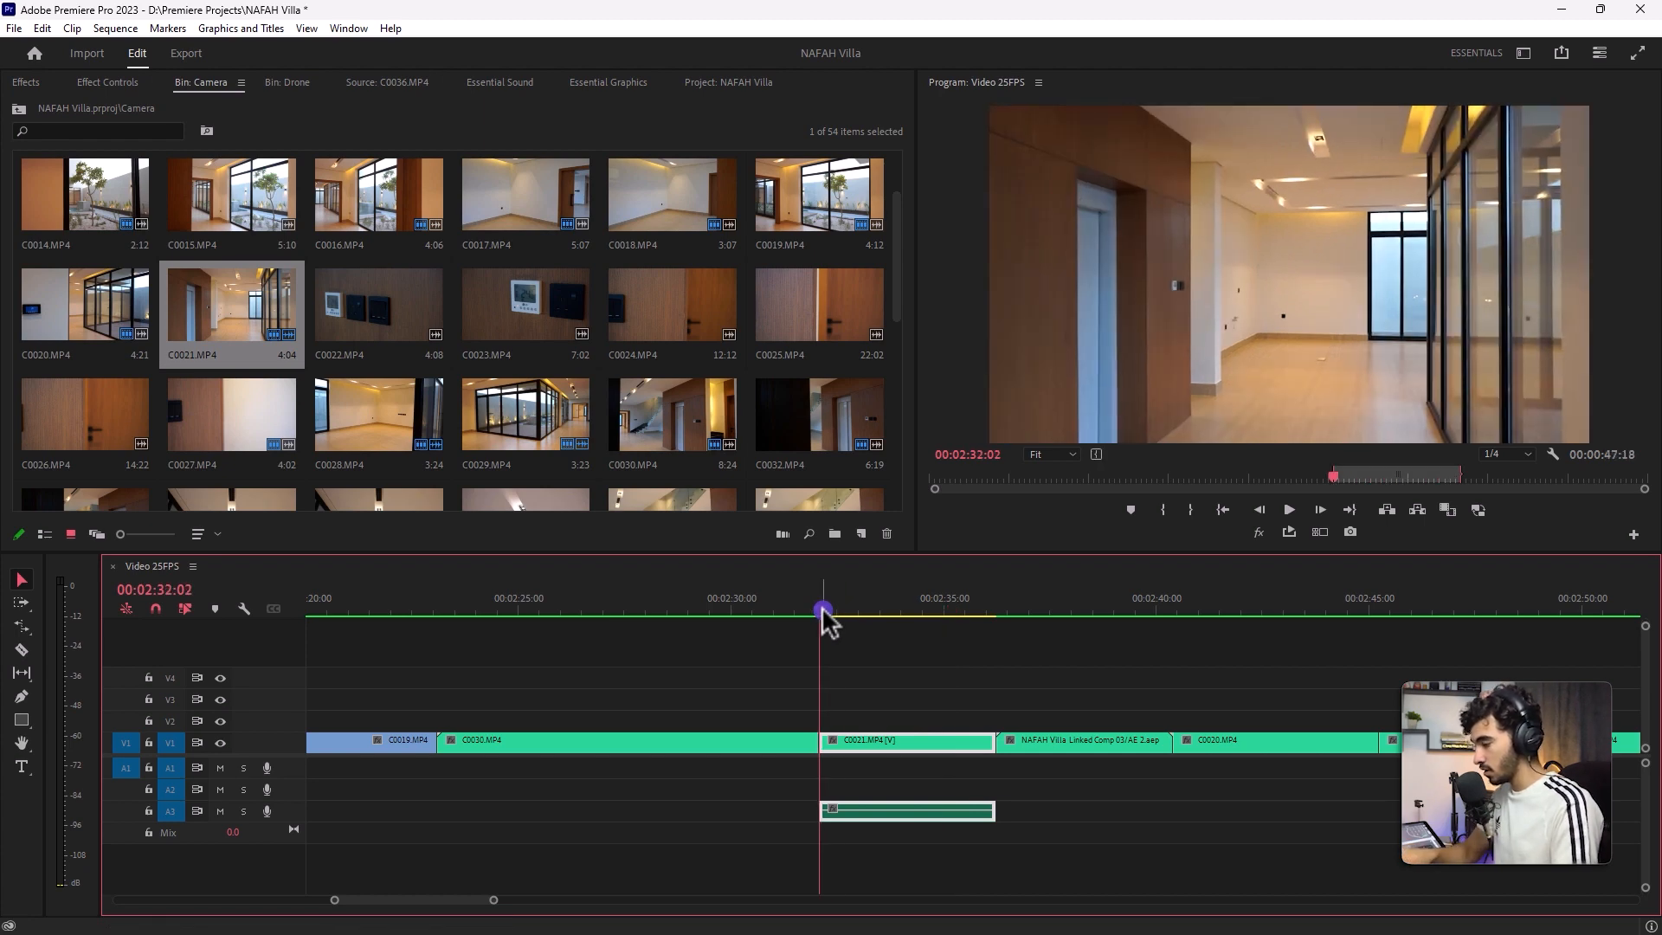
{"action": "key", "text": "i"}
{"action": "left_click", "coordinate": [979, 597]}
{"action": "key", "text": "Down"}
{"action": "key", "text": "o"}
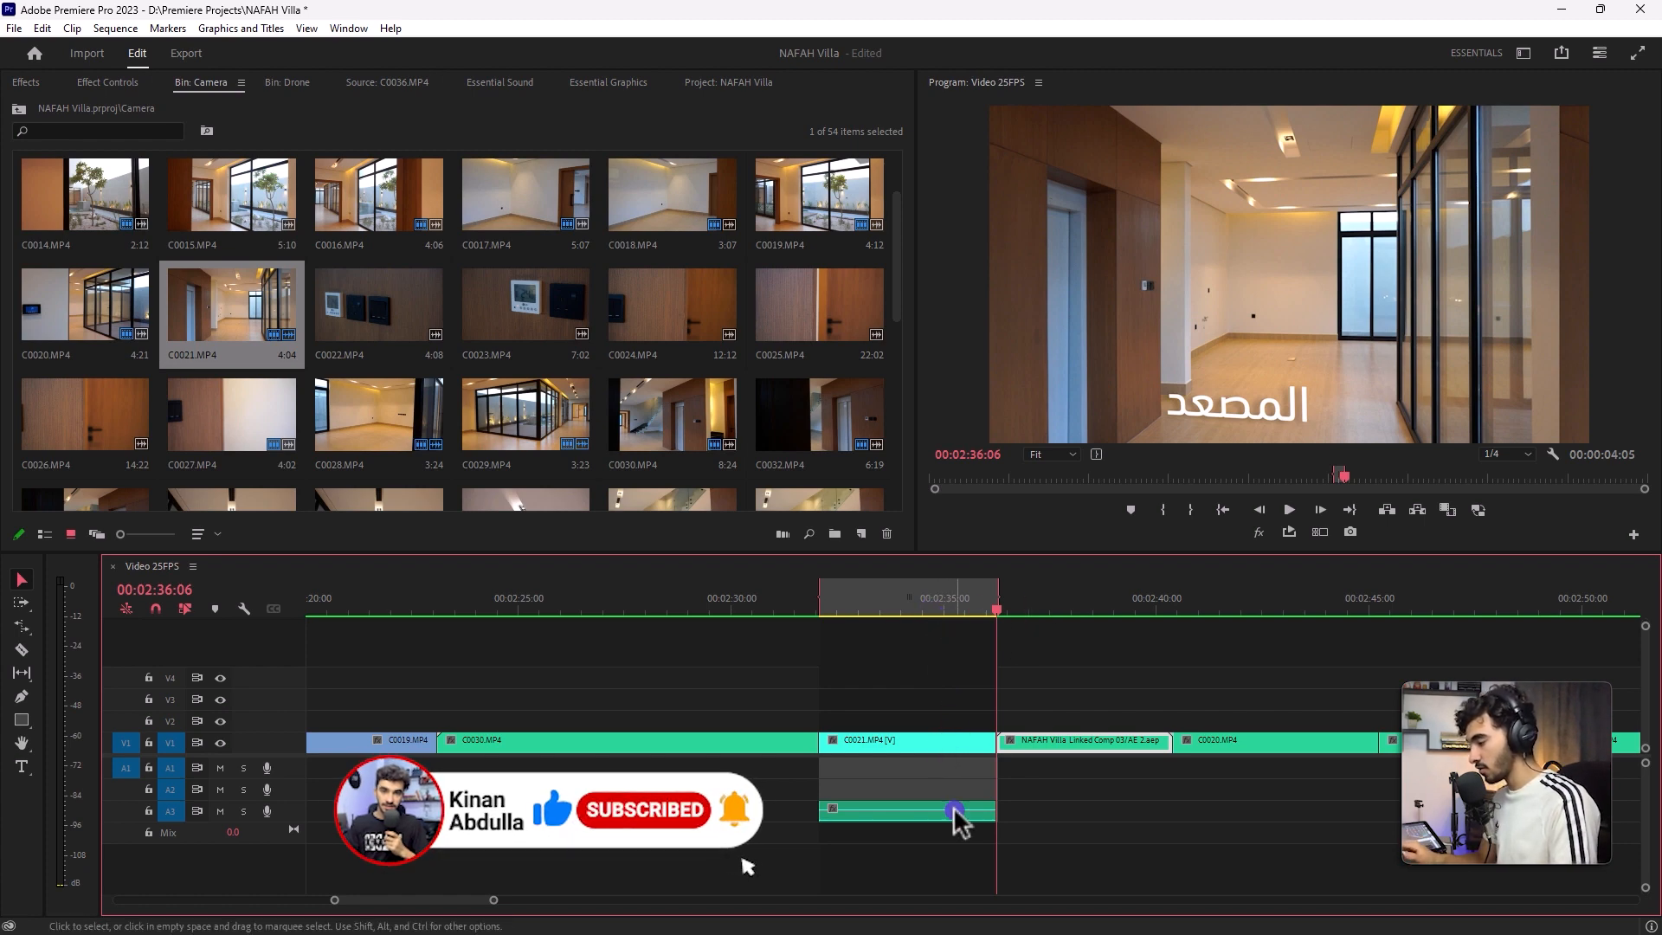
{"action": "key", "text": "ctrl+shift+x"}
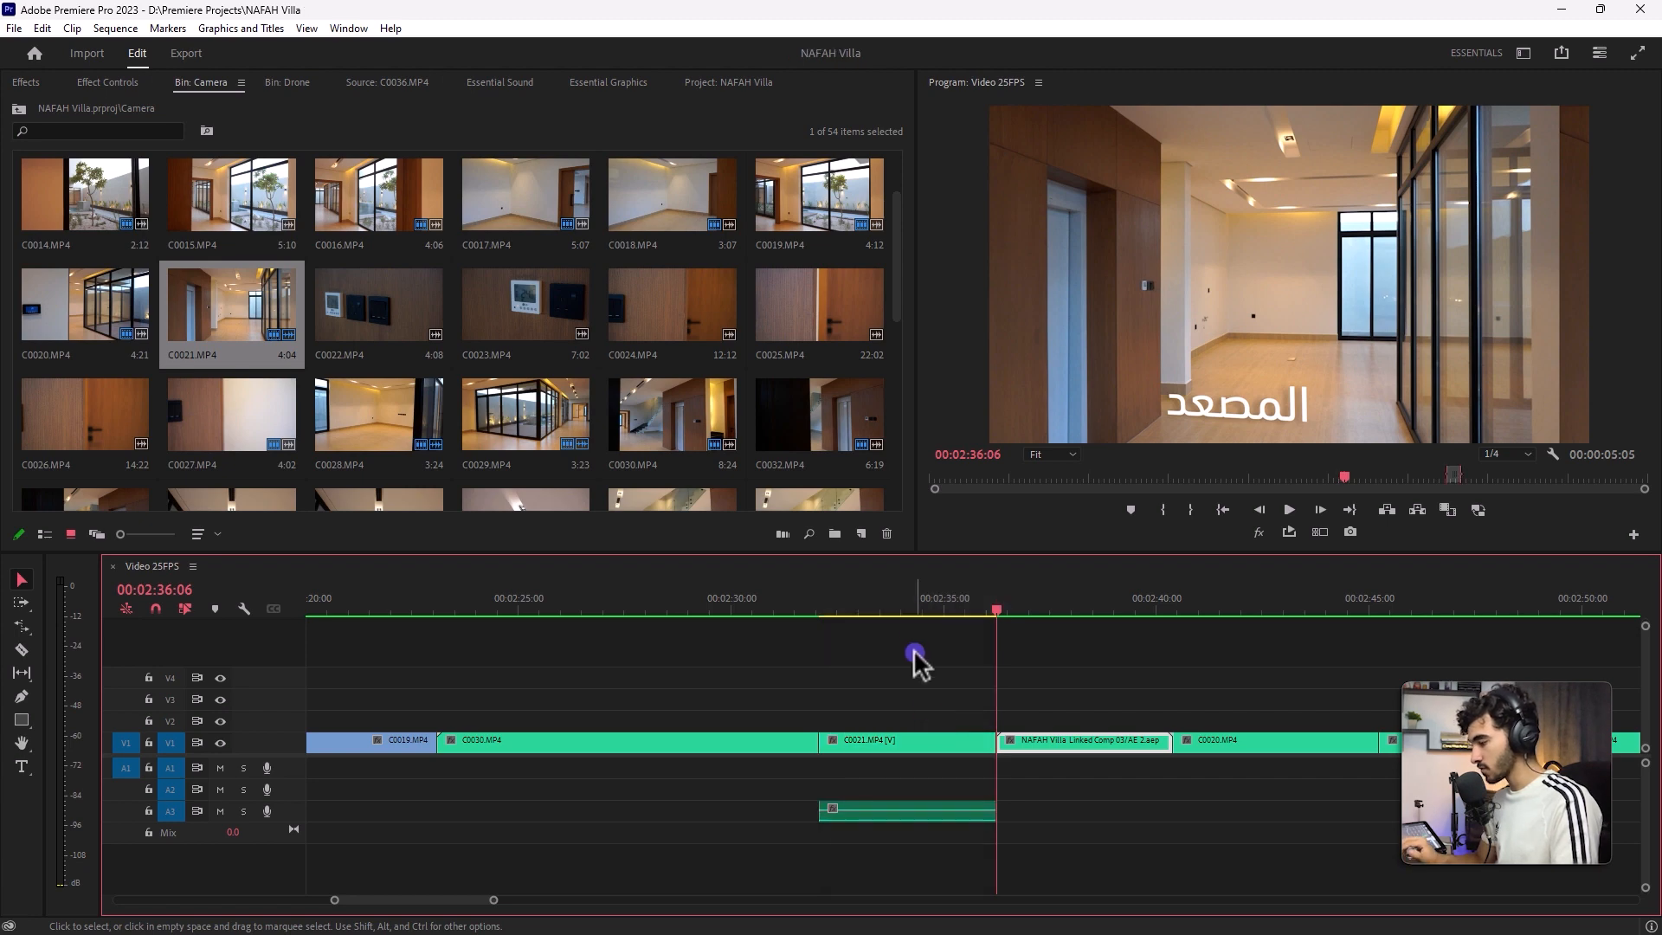
- Replace the C0021.MP4 clip in the sequence with an After Effects composition
{"action": "left_click", "coordinate": [869, 605]}
{"action": "left_click", "coordinate": [905, 742]}
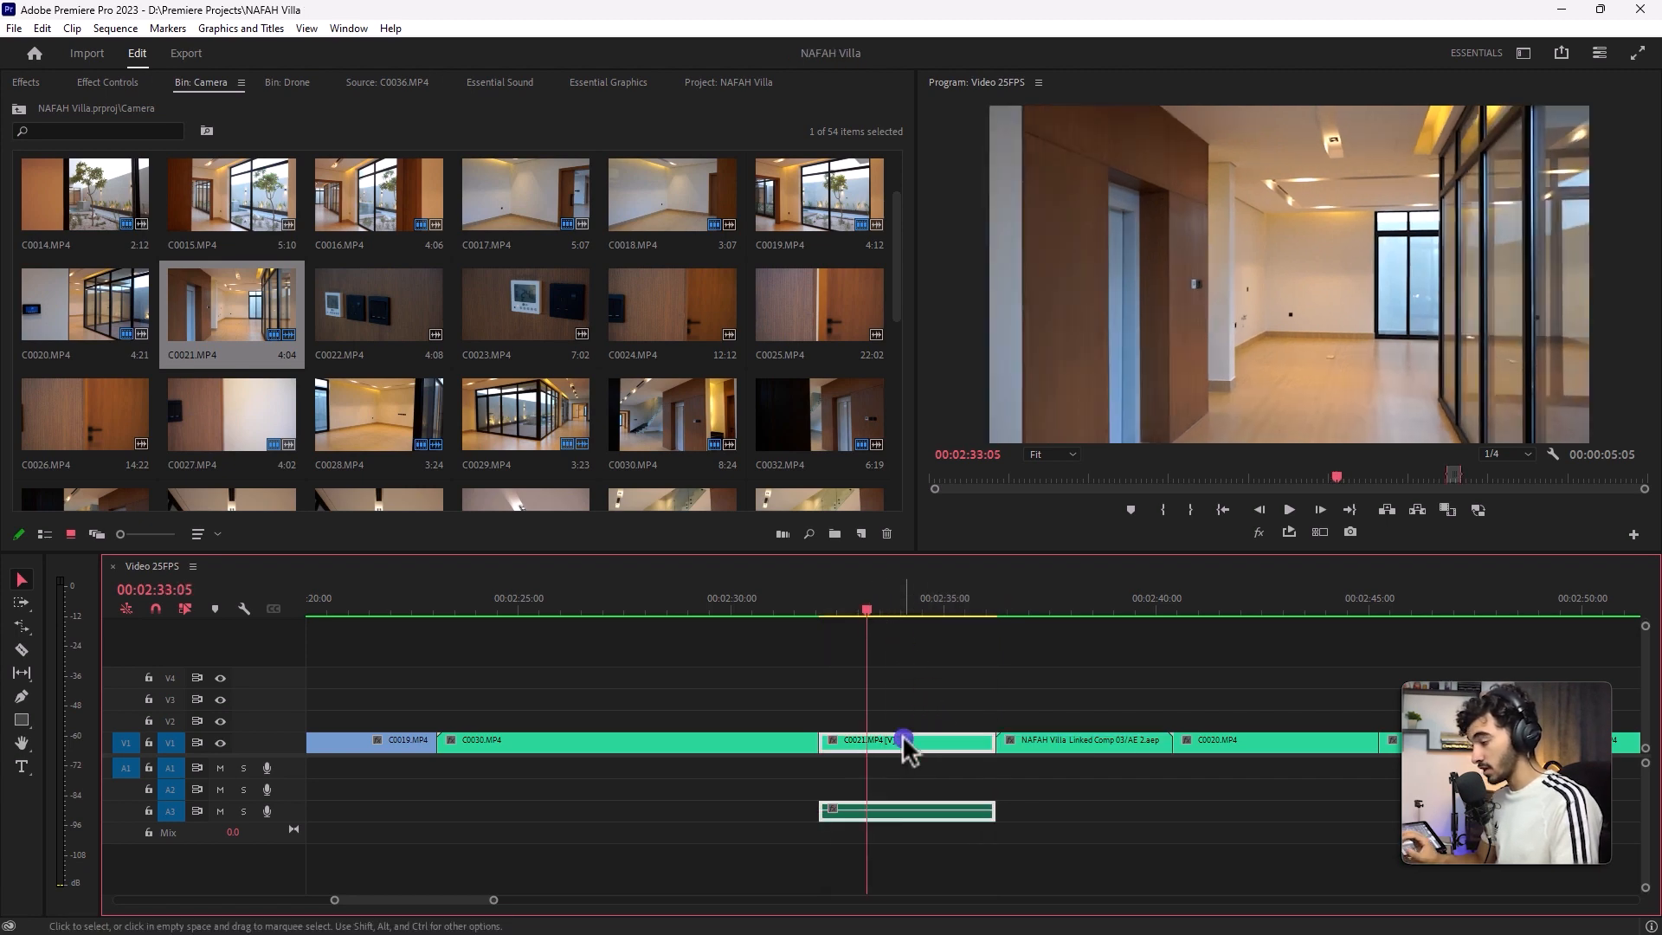
{"action": "right_click", "coordinate": [904, 742]}
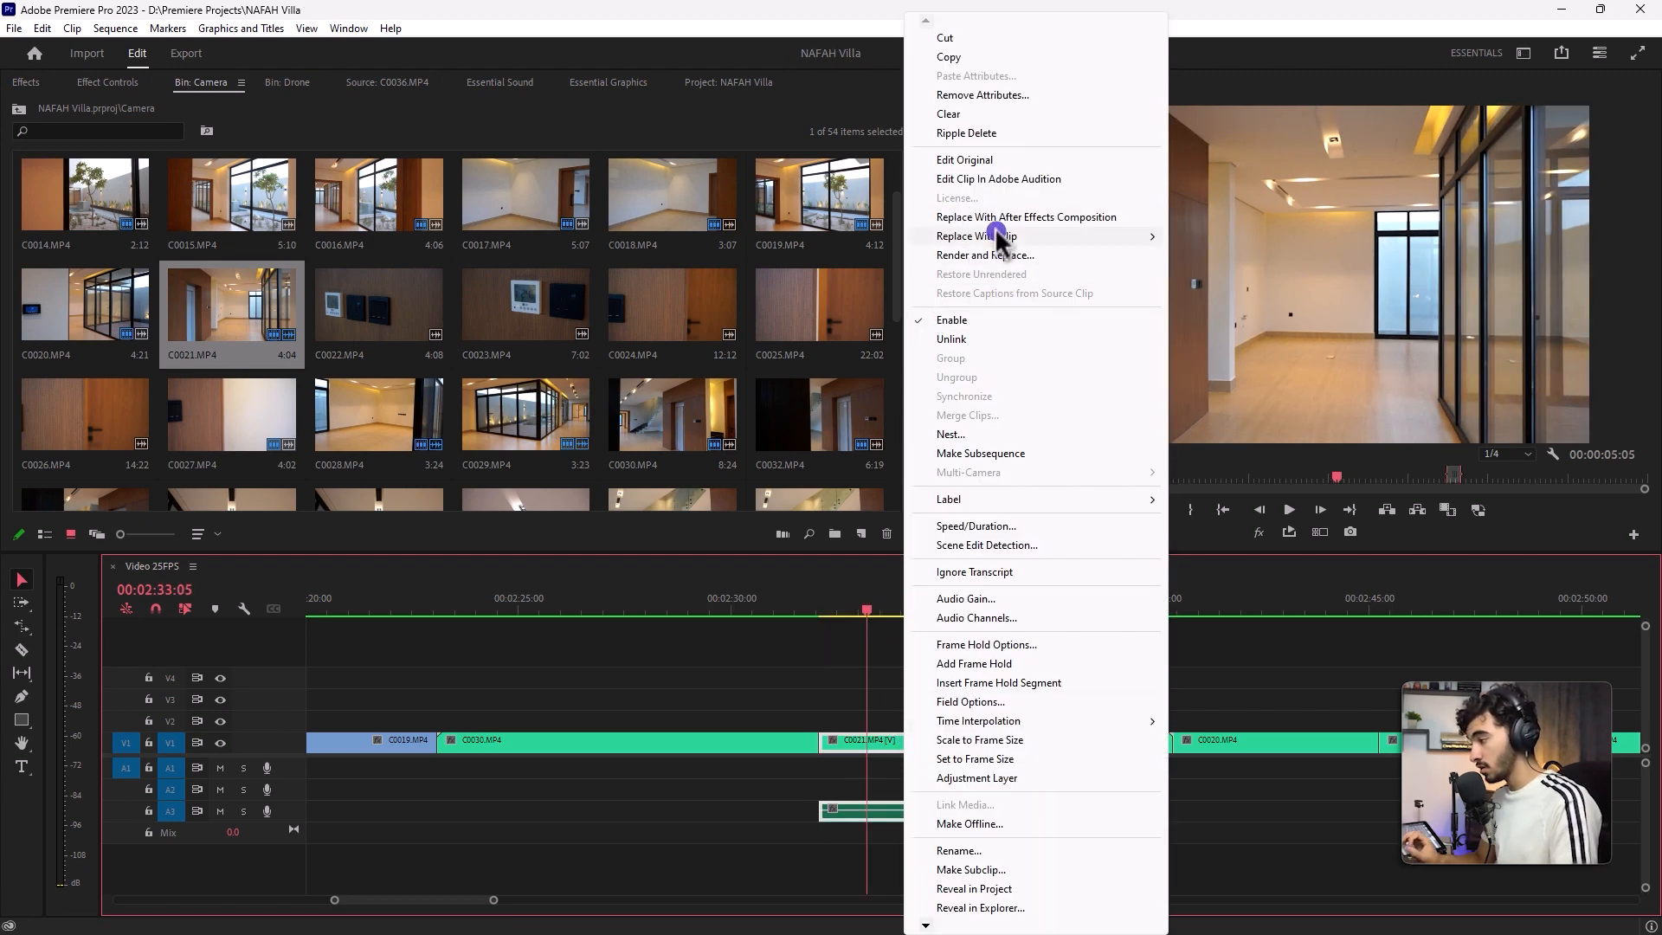
{"action": "left_click", "coordinate": [1074, 224]}
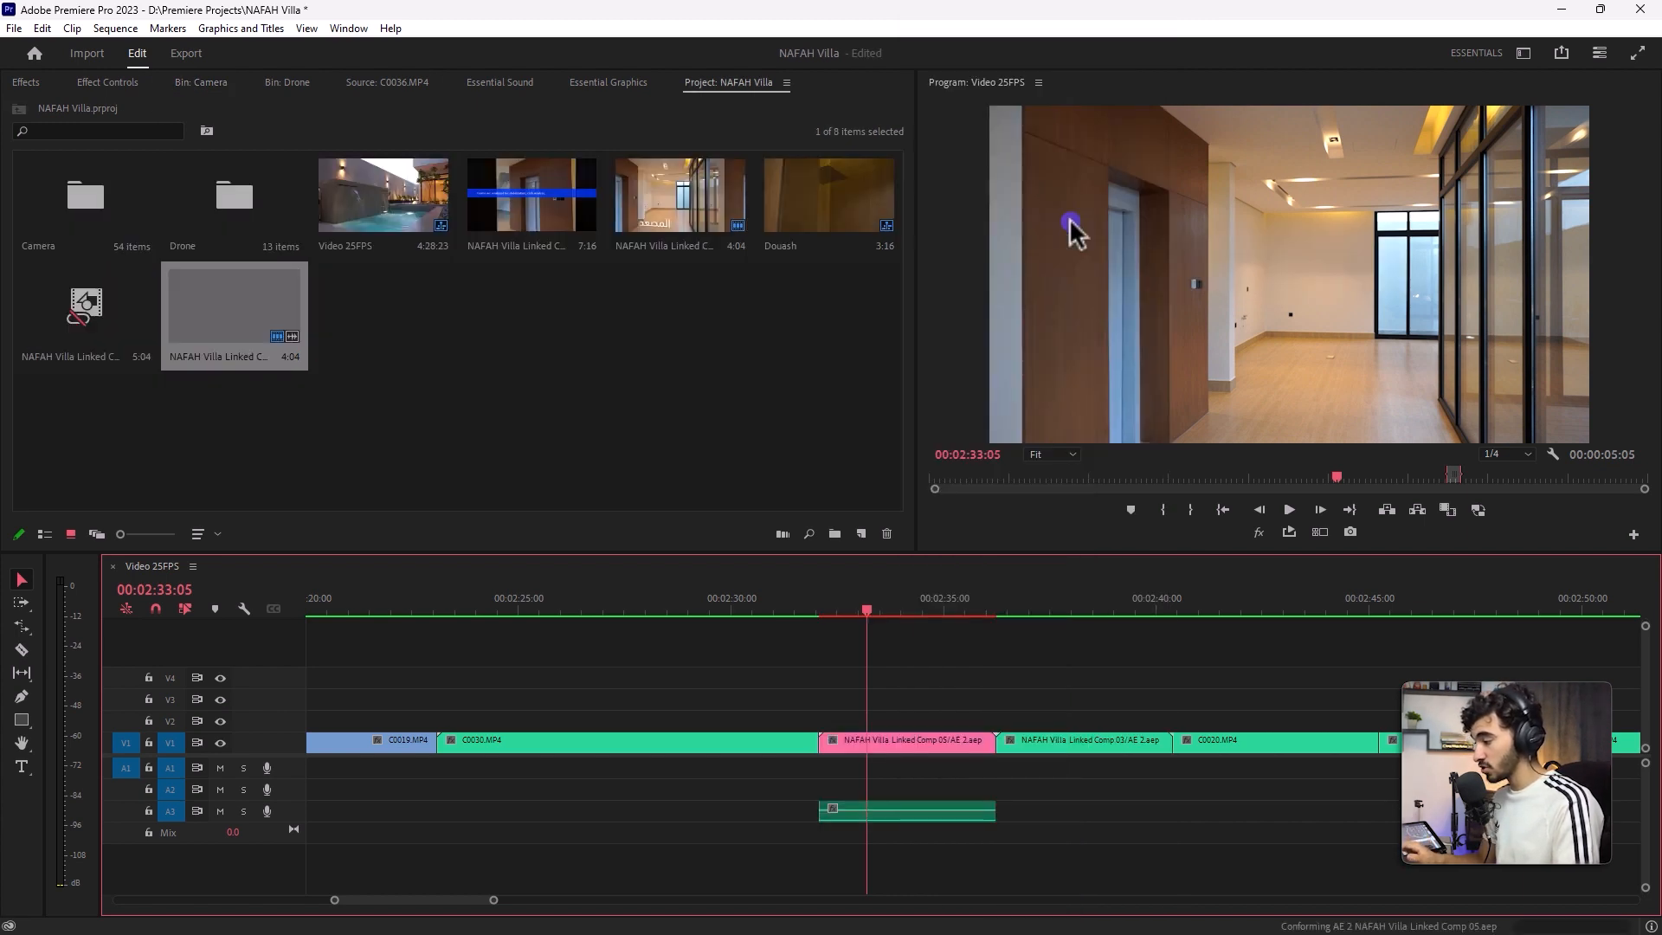
- Check the replaced clip up to its end in the sequence and switch to After Effects
{"action": "left_click_drag", "start_coordinate": [900, 610], "coordinate": [956, 611]}
{"action": "left_click", "coordinate": [928, 742]}
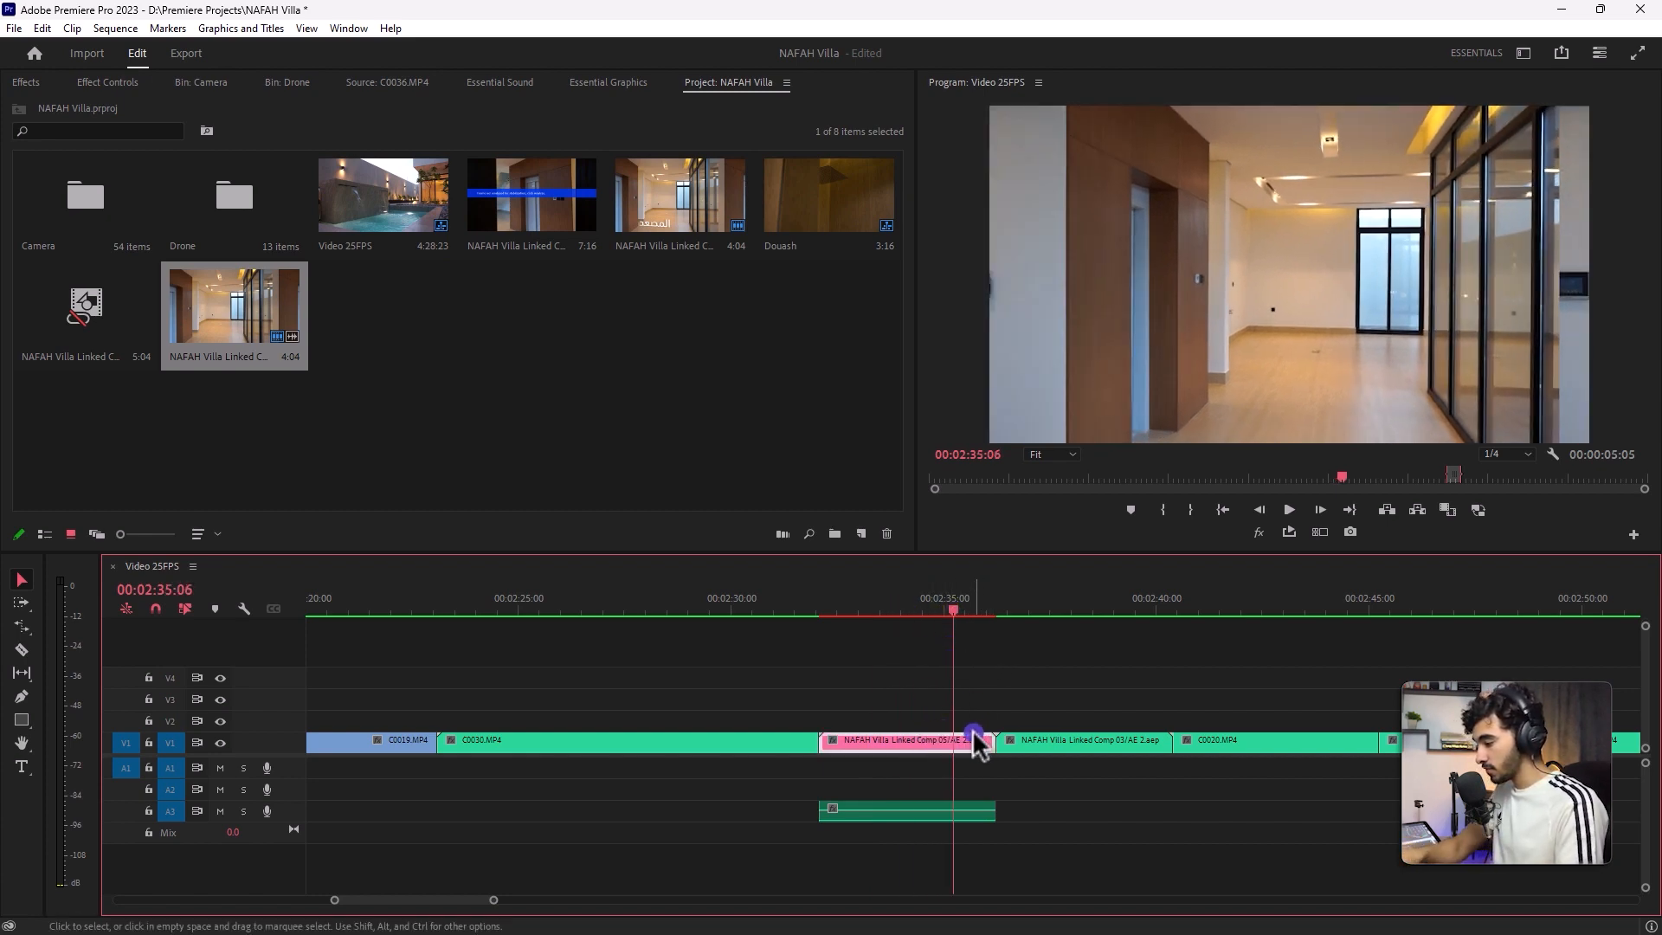
{"action": "key", "text": "equal"}
{"action": "key", "text": "equal"}
{"action": "key", "text": "equal"}
{"action": "left_click", "coordinate": [1275, 600]}
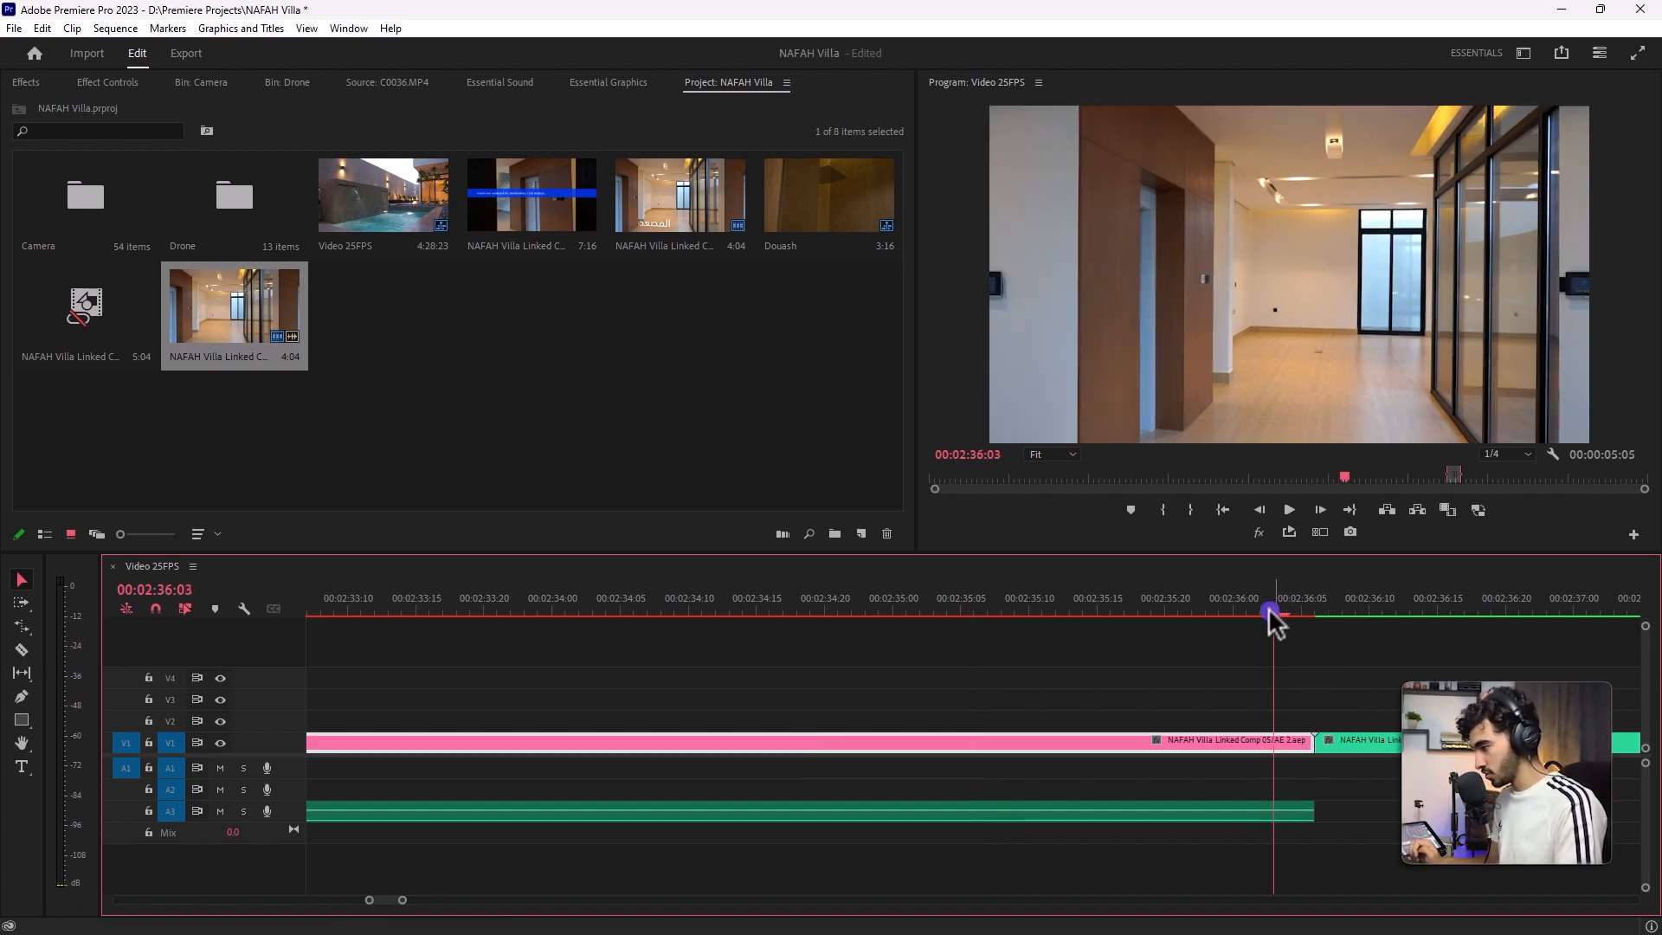
{"action": "key", "text": "super"}
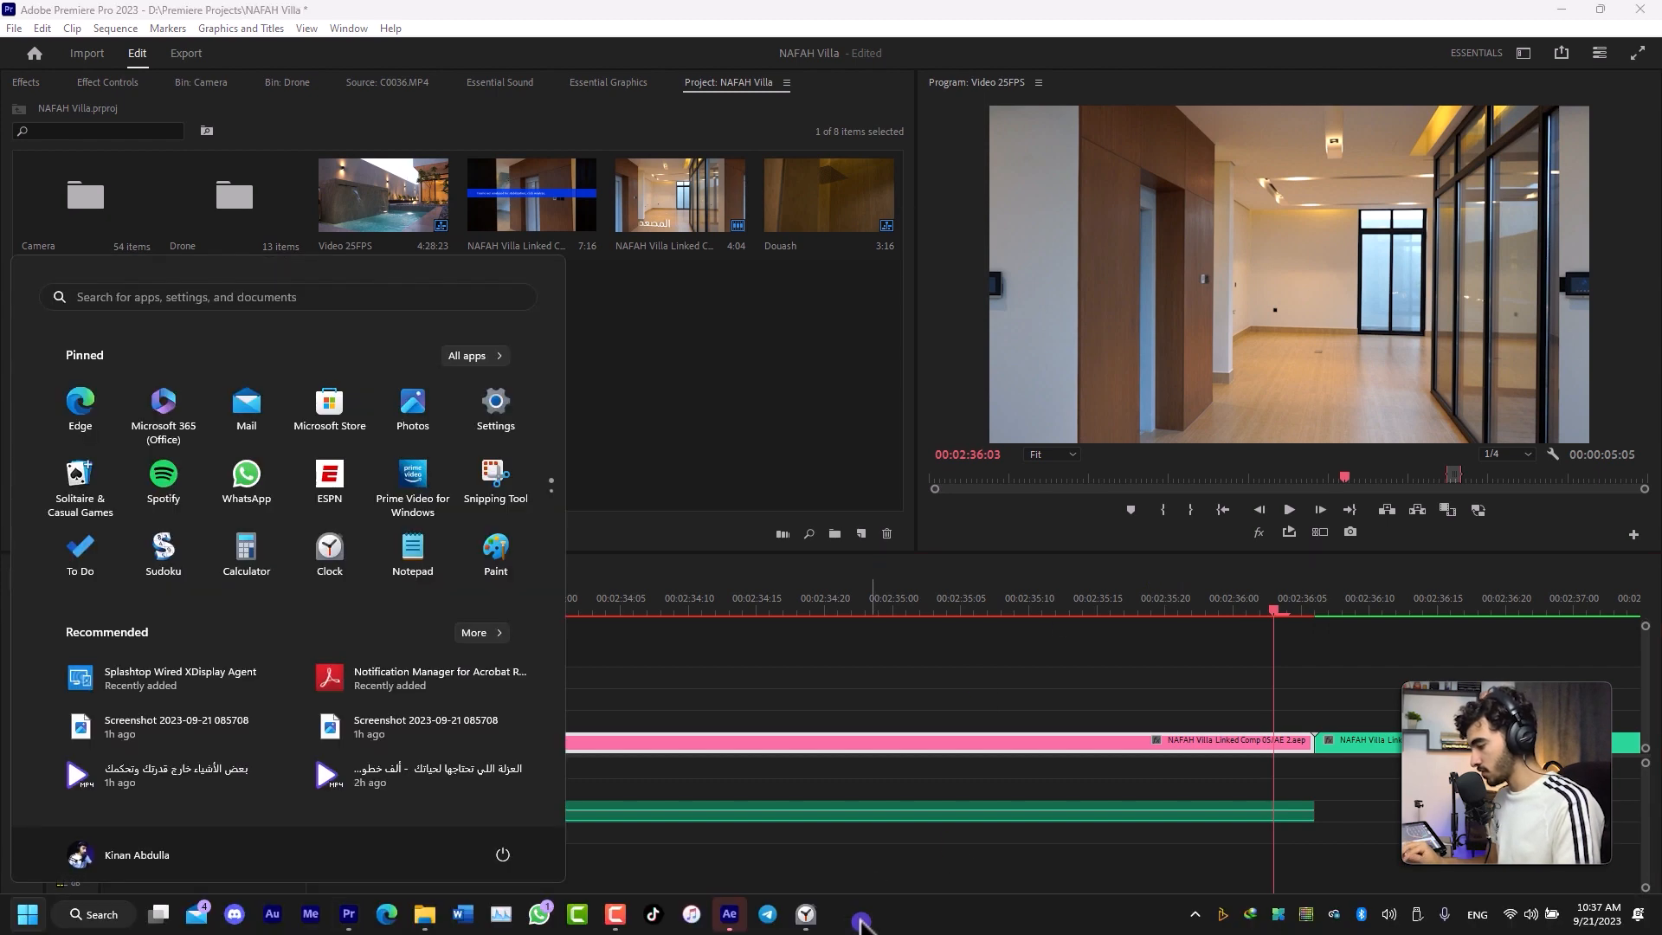
{"action": "left_click", "coordinate": [737, 926]}
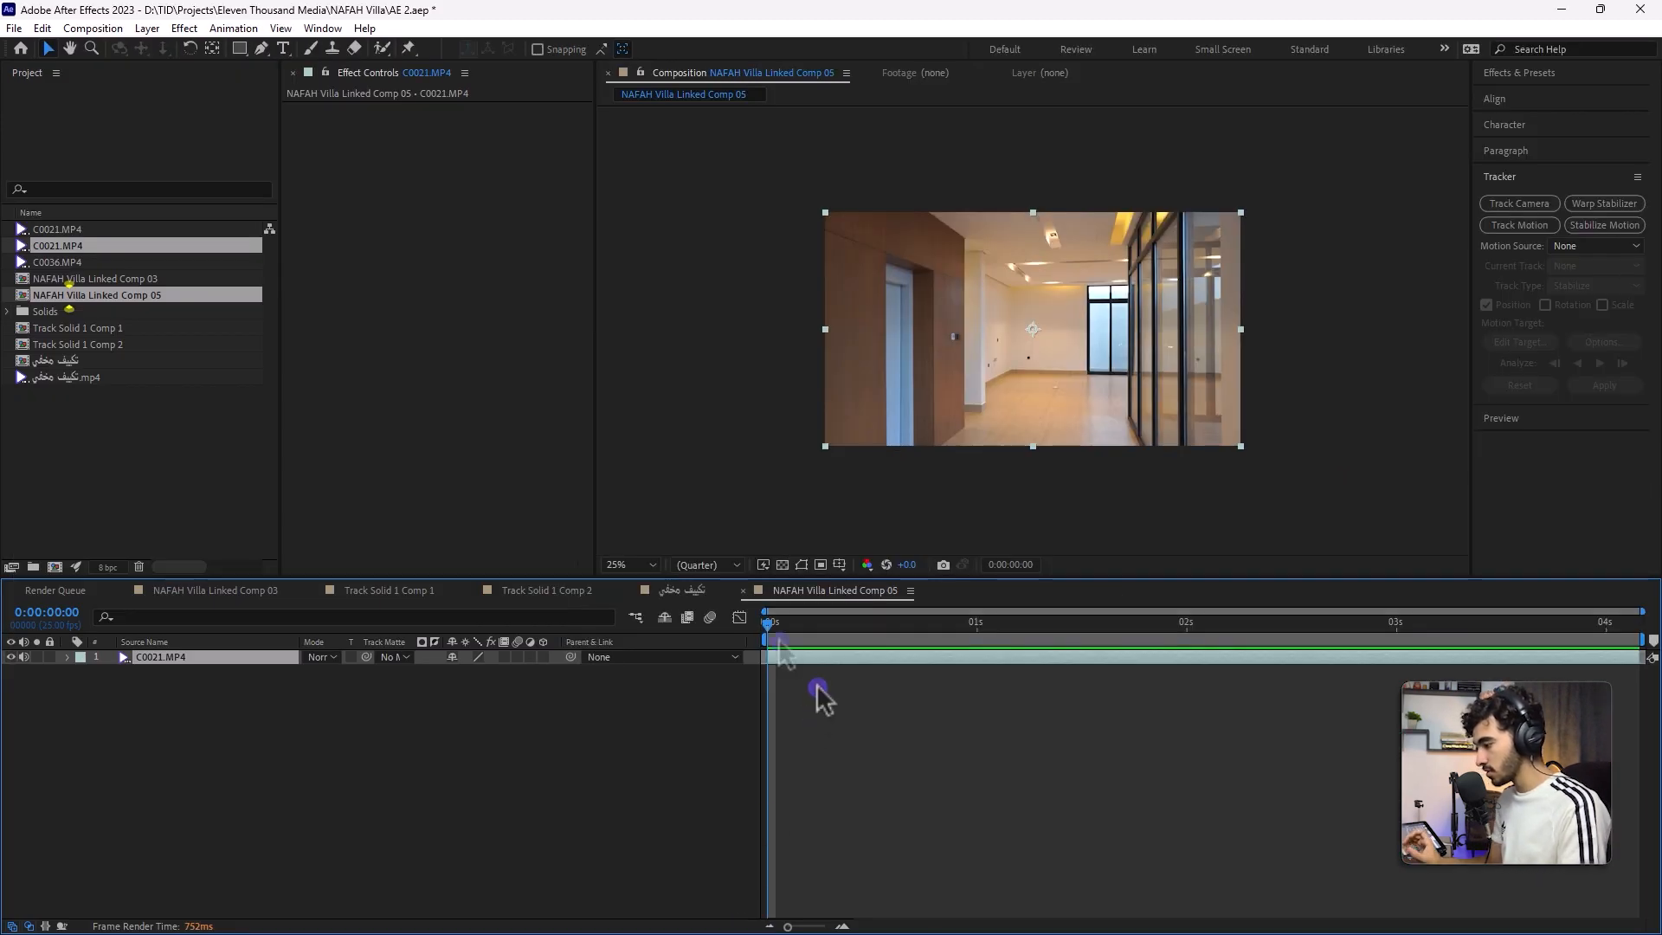
- Look through NAFAH Villa Linked Comp 05 and fit its preview to the composition viewer
{"action": "left_click_drag", "start_coordinate": [767, 622], "coordinate": [1363, 624]}
{"action": "left_click", "coordinate": [635, 591]}
{"action": "left_click_drag", "start_coordinate": [1571, 595], "coordinate": [1270, 606]}
{"action": "left_click", "coordinate": [651, 563]}
{"action": "left_click", "coordinate": [646, 581]}
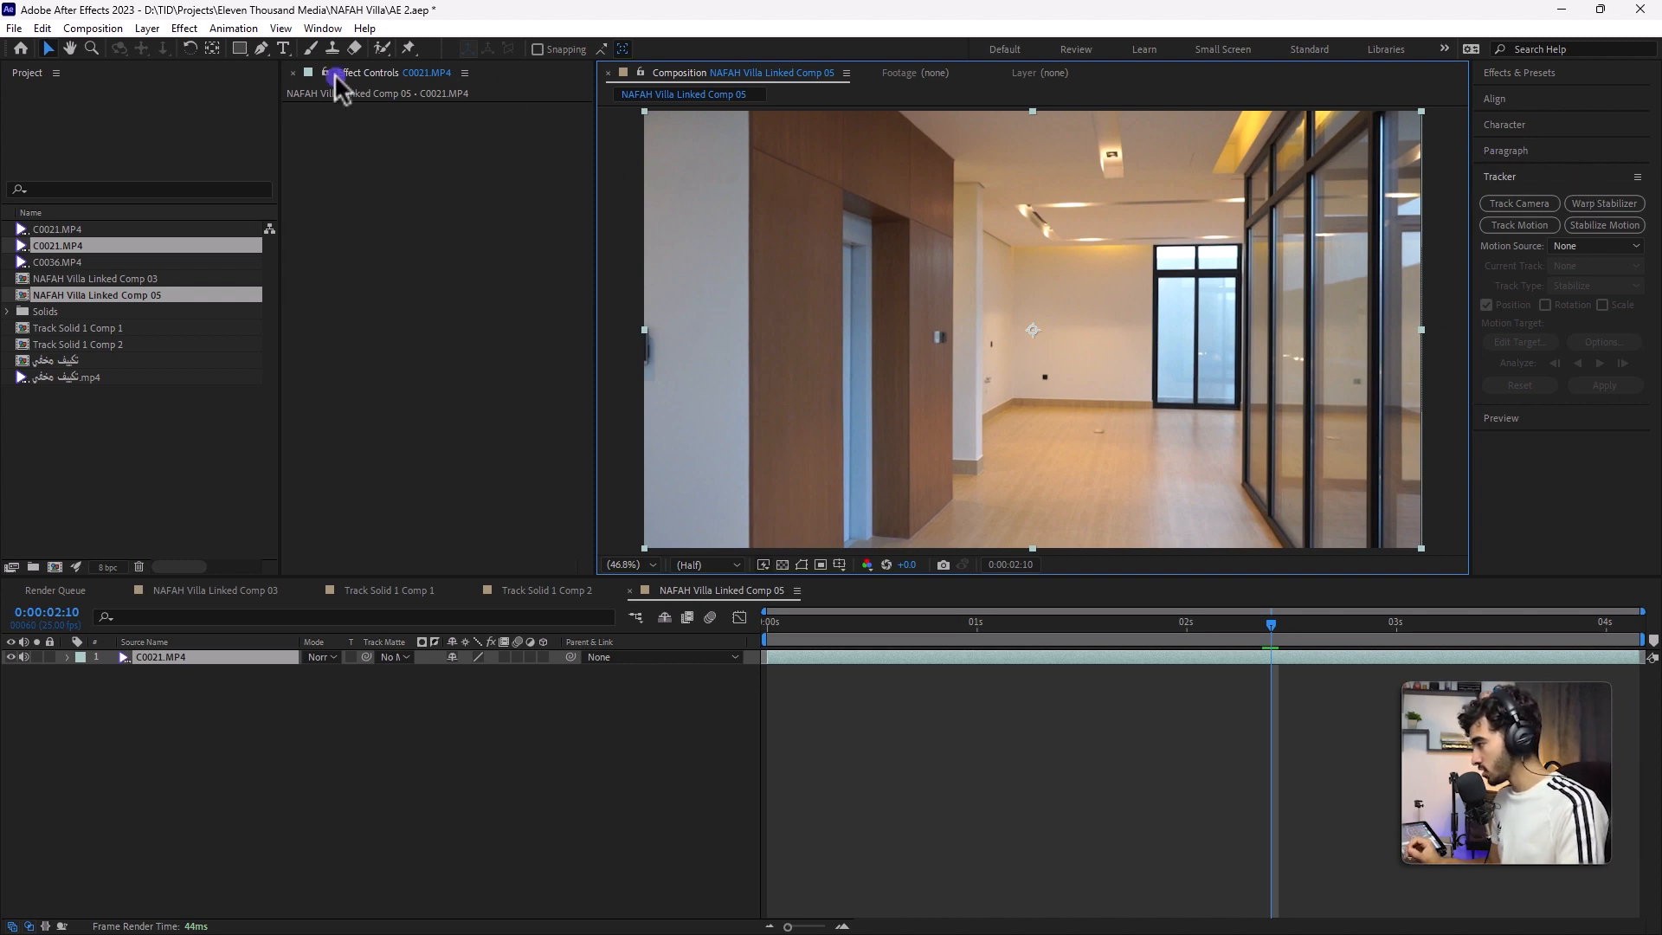
- Preview the shot and run 3D camera tracking on the C0021.MP4 layer
{"action": "left_click", "coordinate": [323, 28]}
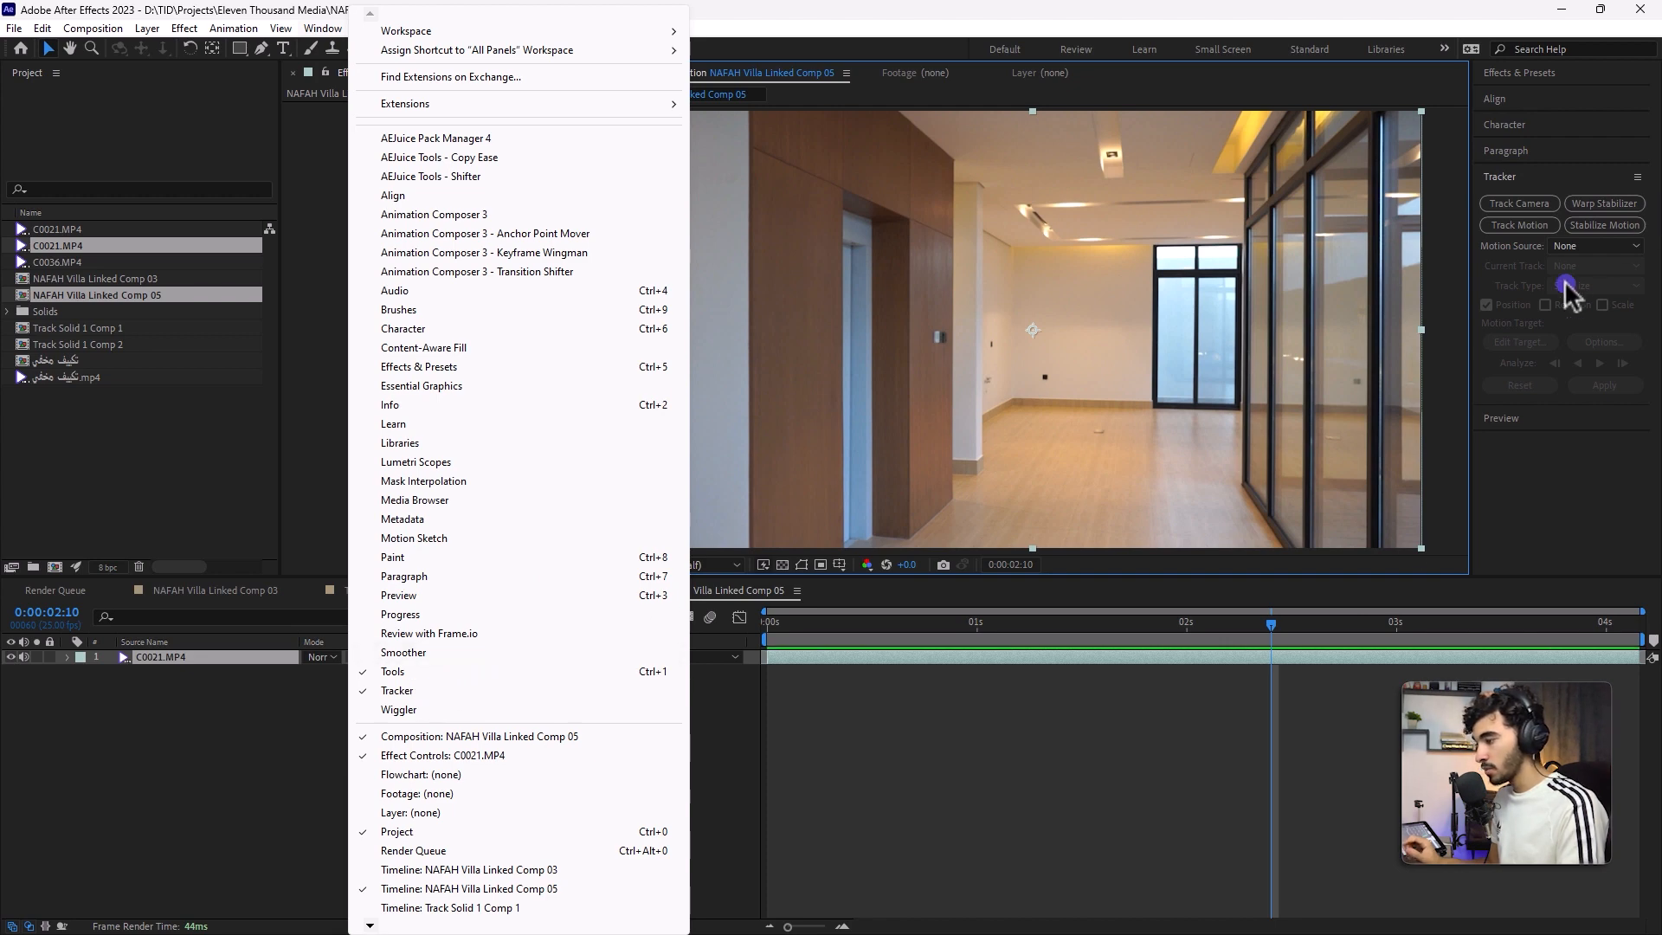
{"action": "left_click", "coordinate": [1303, 623]}
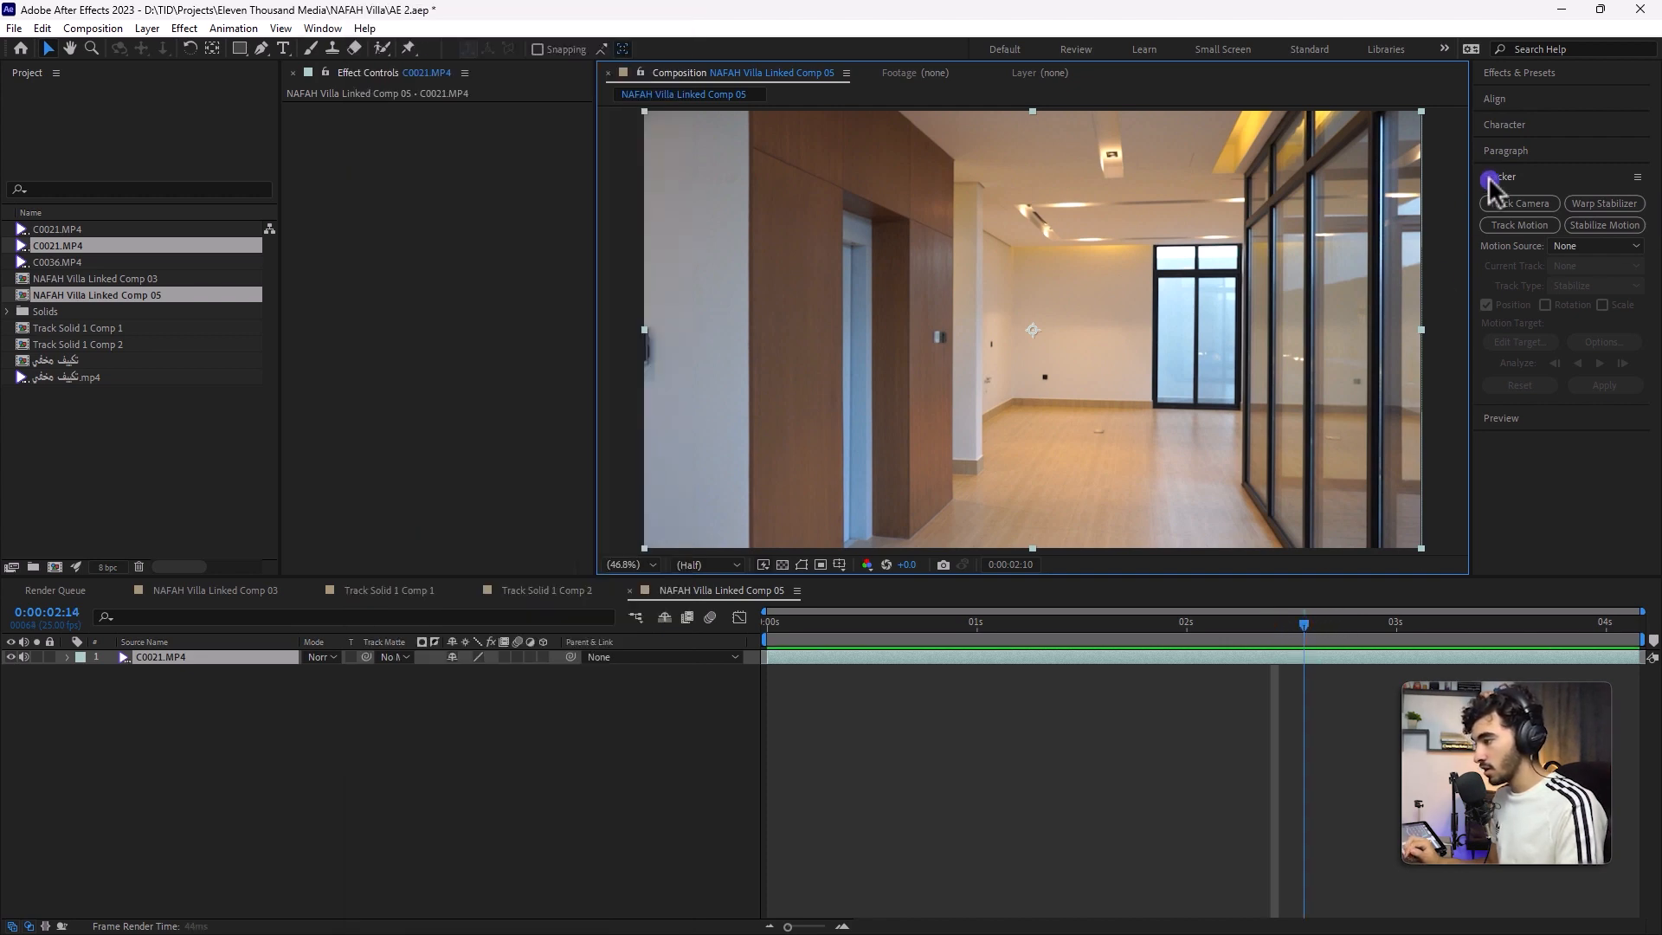
{"action": "key", "text": "space"}
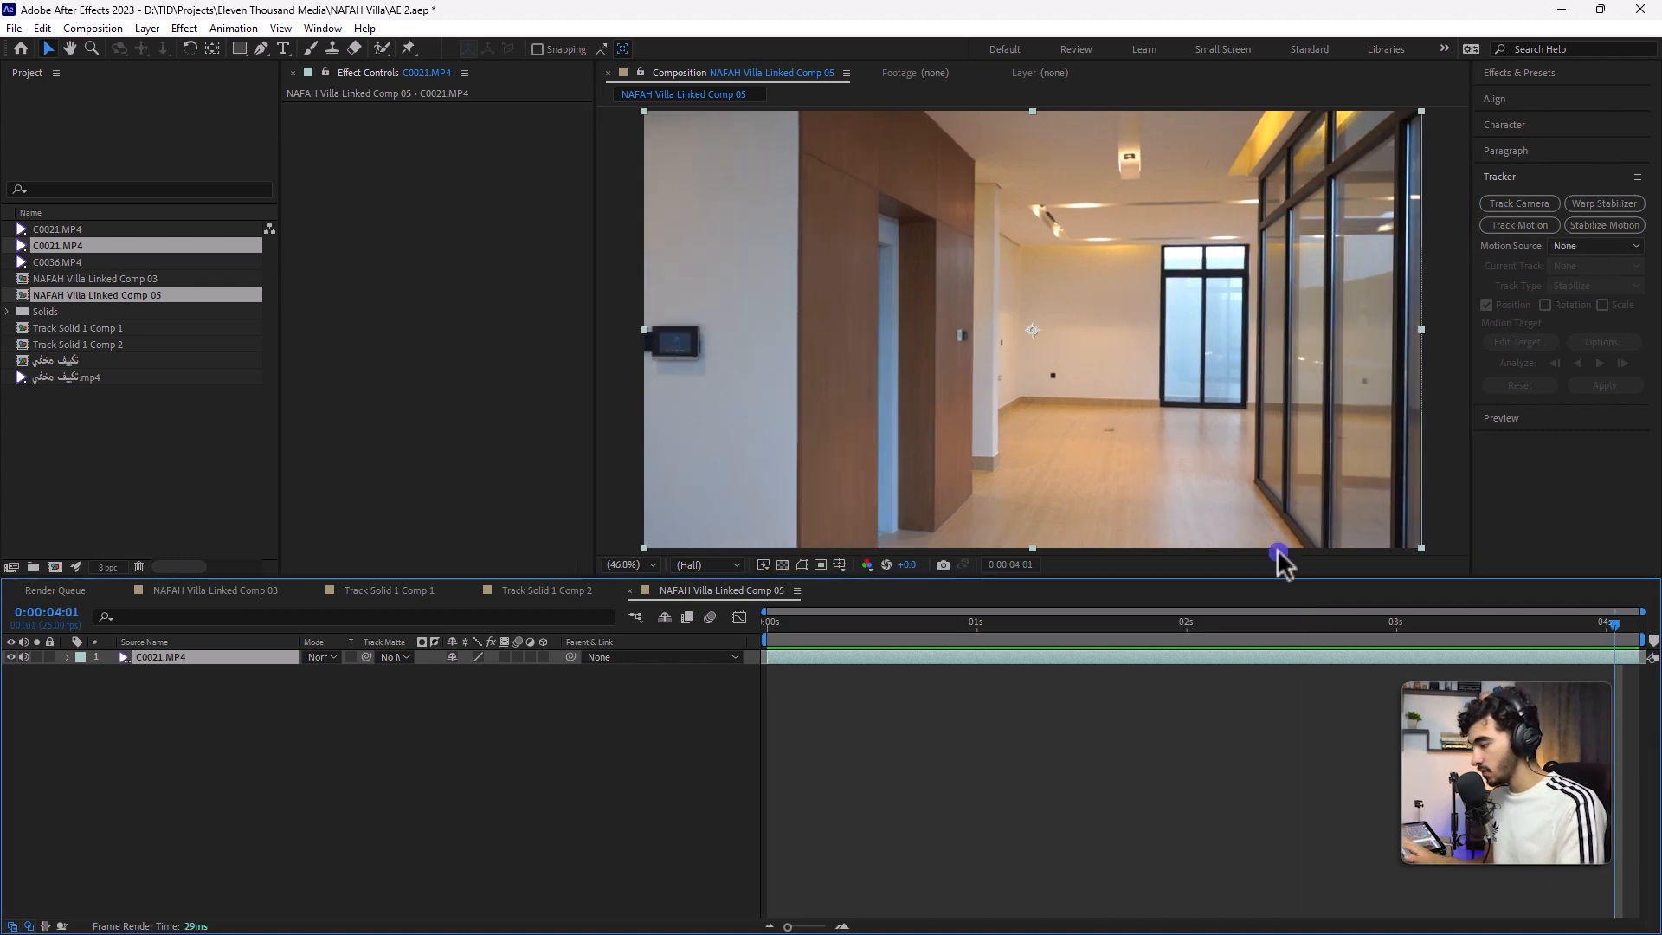
{"action": "left_click", "coordinate": [1545, 205]}
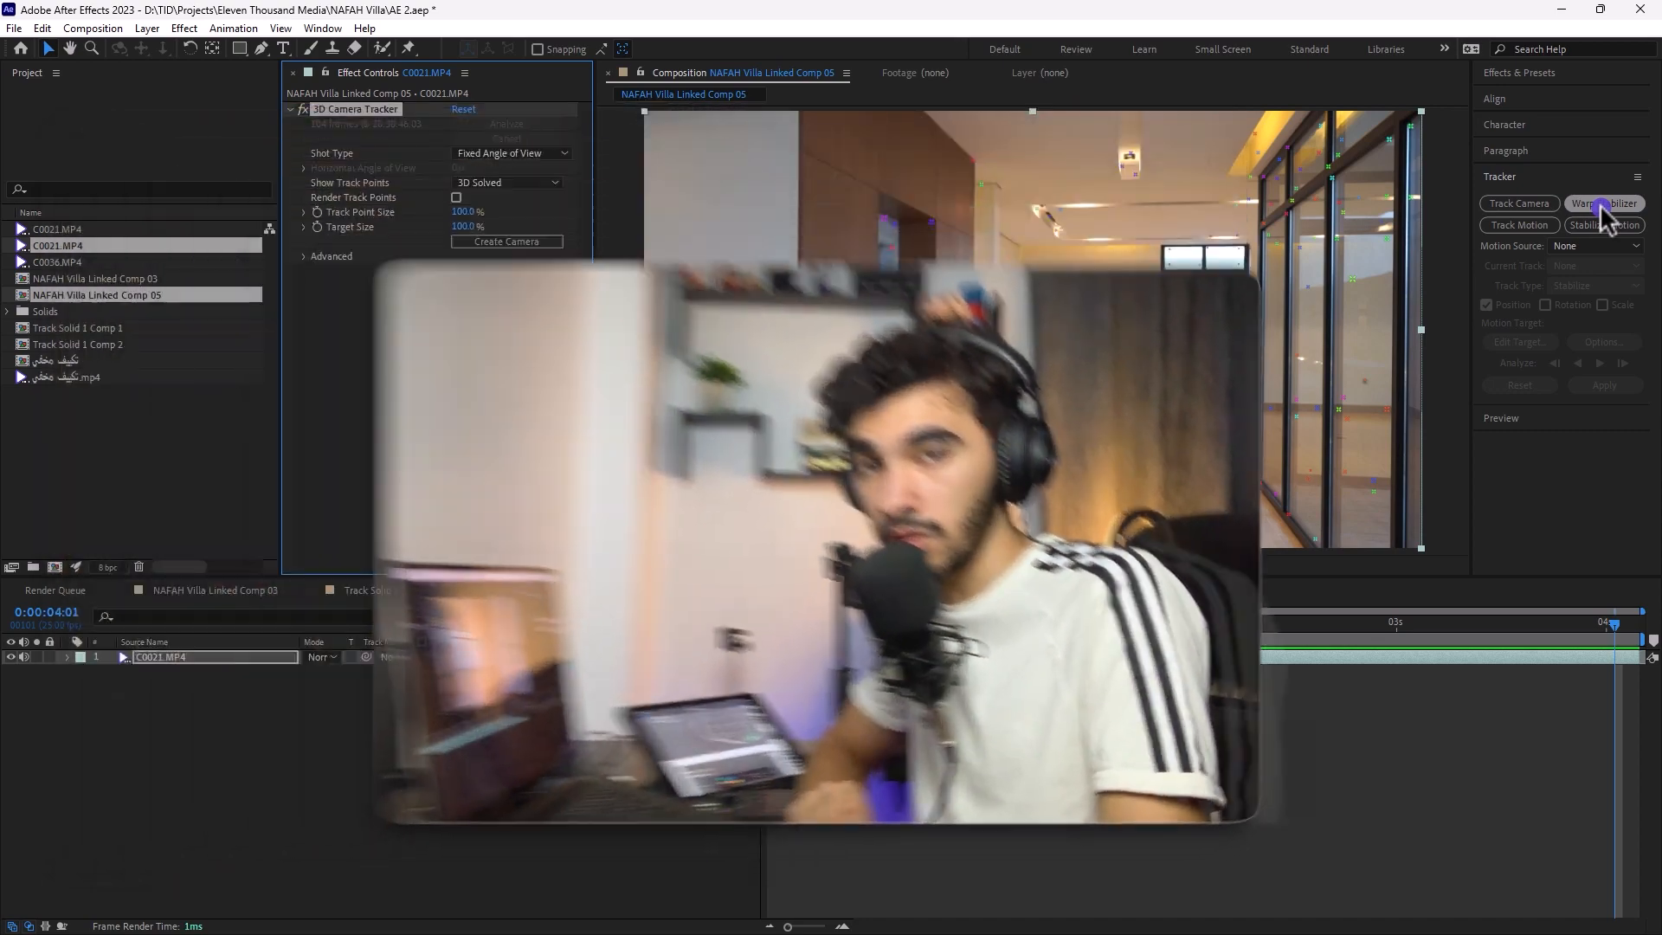
- Create a solid and camera from a group of floor track points beside the elevator at 0:00:03:14
{"action": "left_click", "coordinate": [768, 633]}
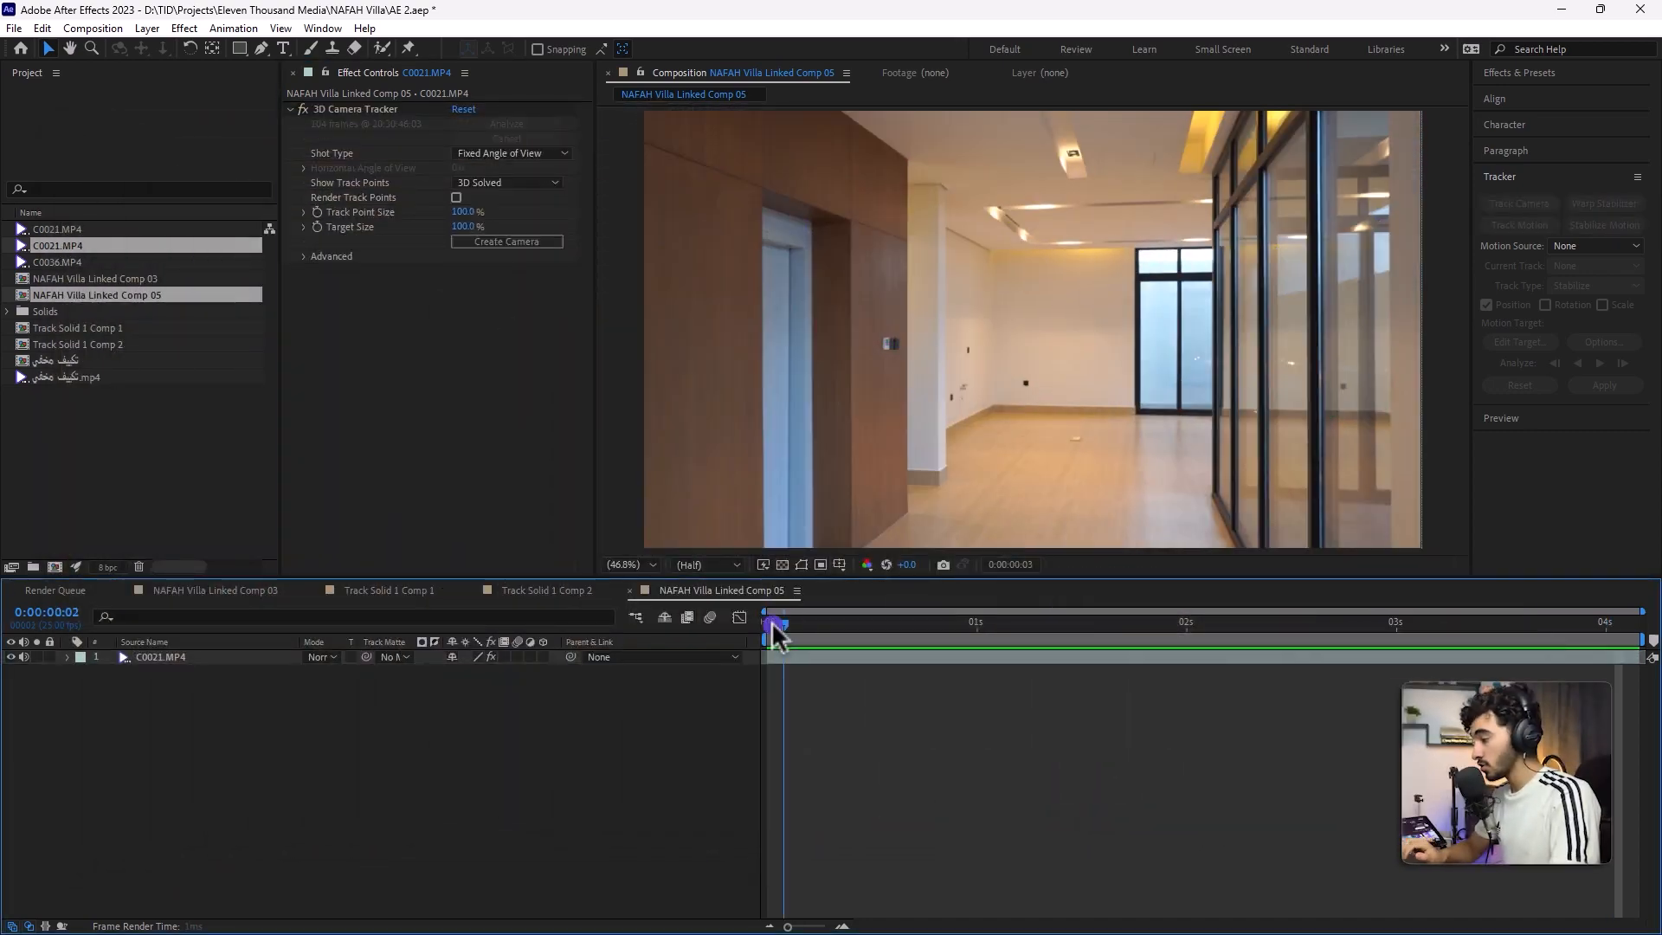
{"action": "left_click_drag", "start_coordinate": [764, 625], "coordinate": [801, 627]}
{"action": "left_click", "coordinate": [350, 113]}
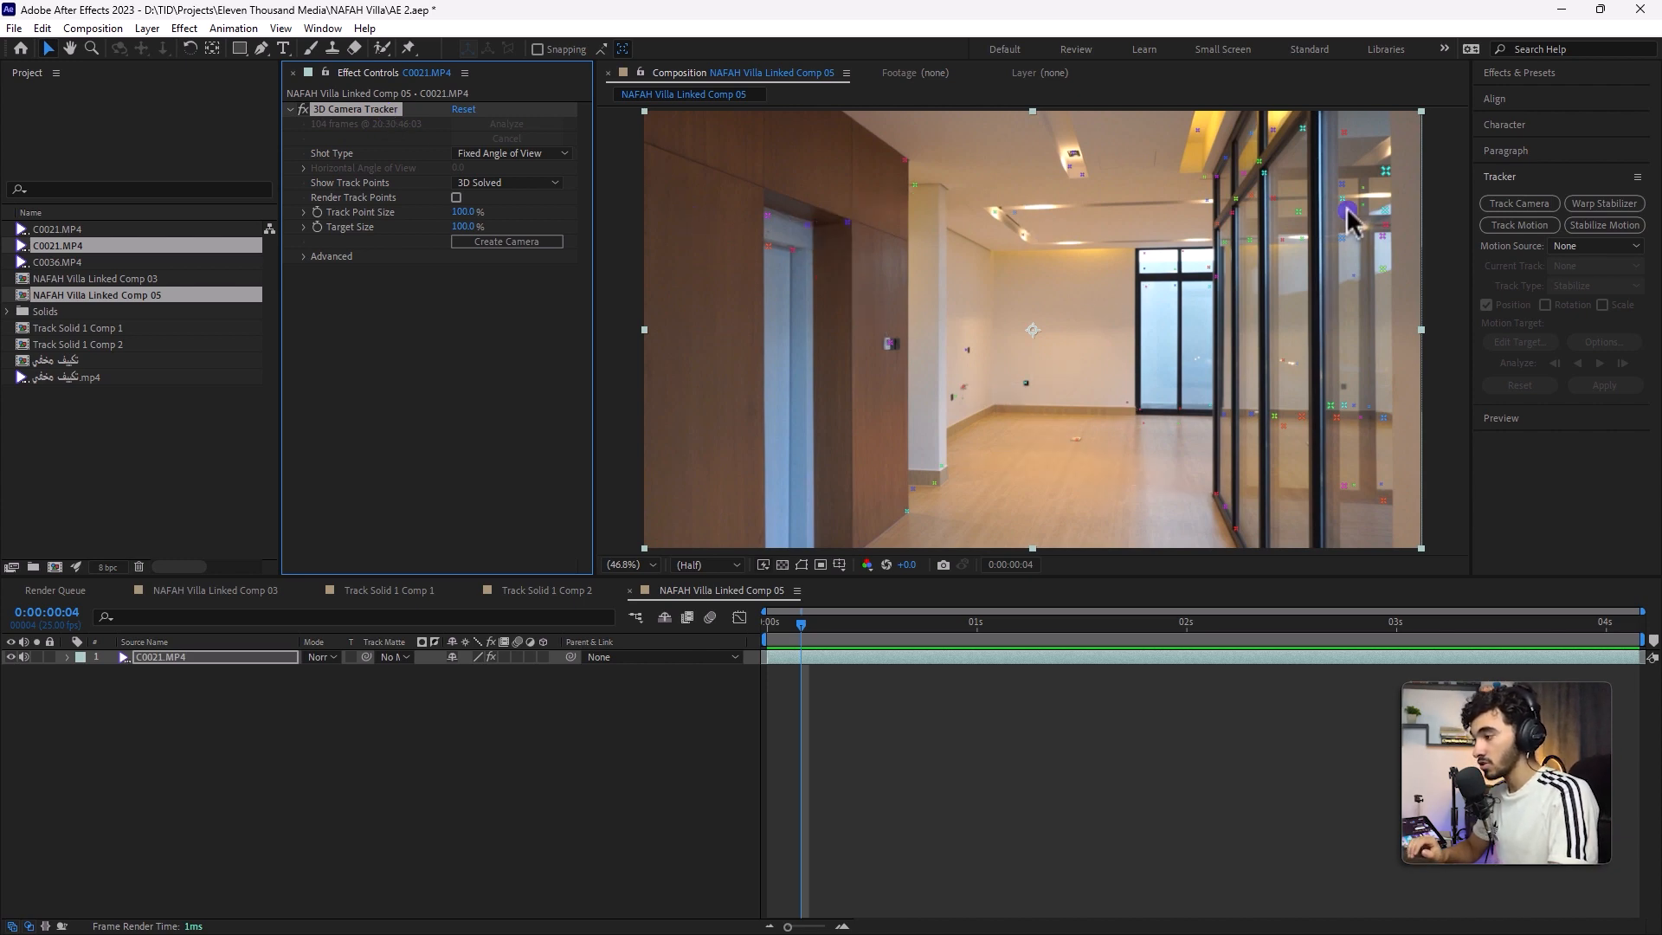
{"action": "left_click_drag", "start_coordinate": [801, 623], "coordinate": [1512, 598]}
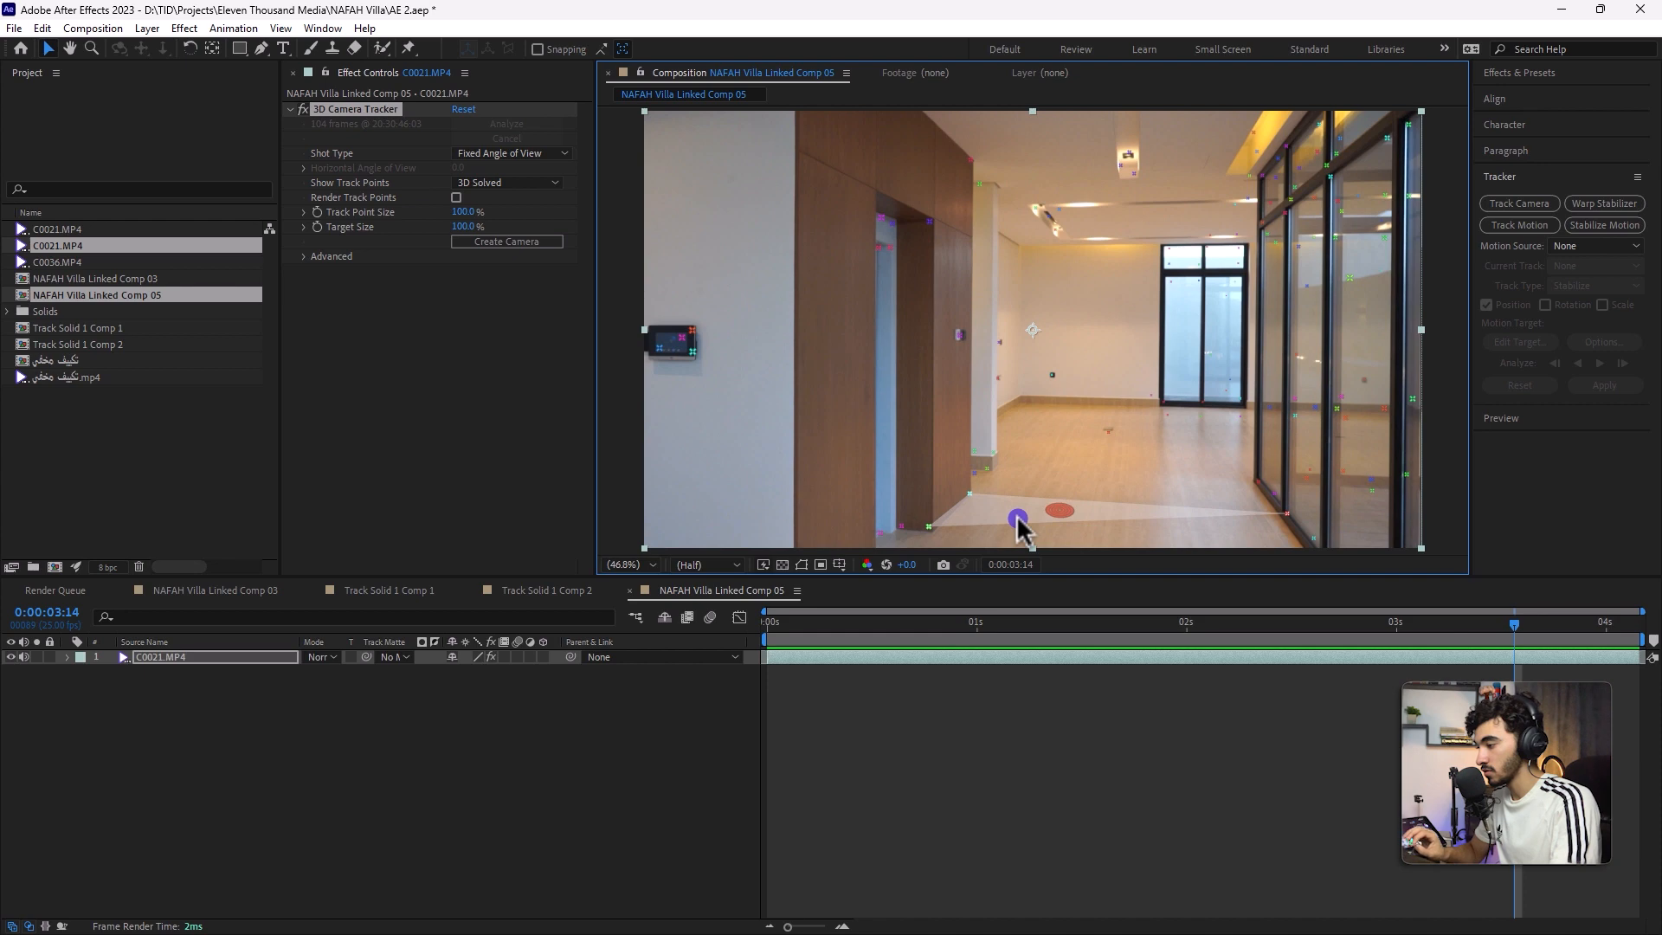
{"action": "left_click", "coordinate": [1018, 520]}
{"action": "right_click", "coordinate": [1048, 515]}
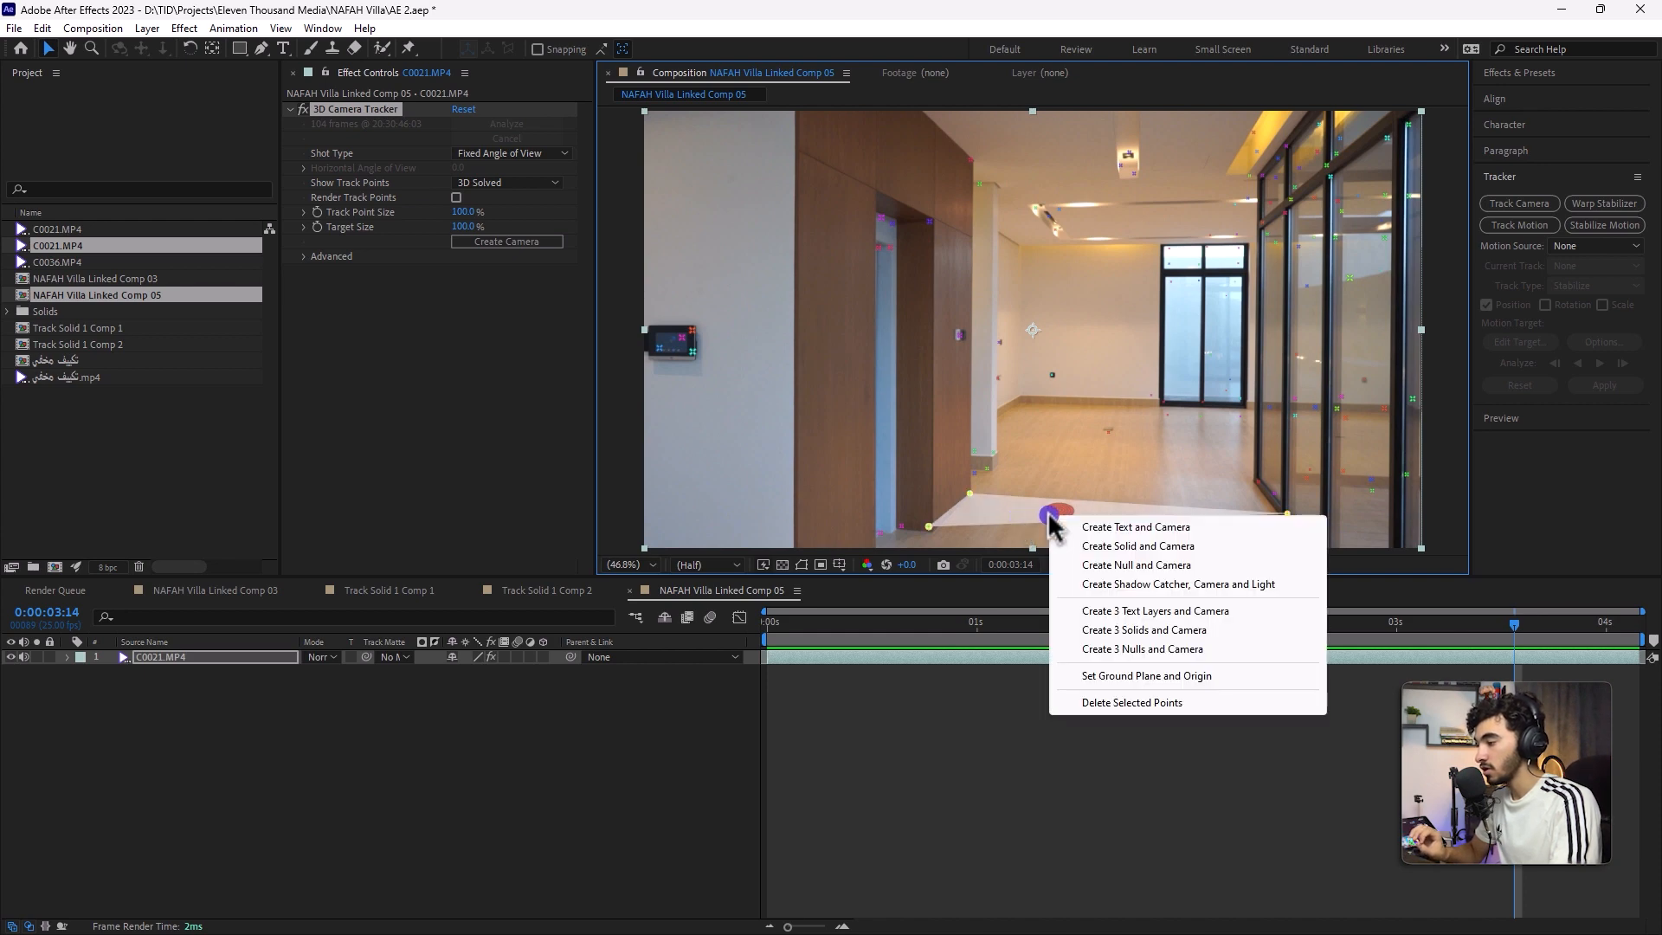
{"action": "left_click", "coordinate": [1183, 546]}
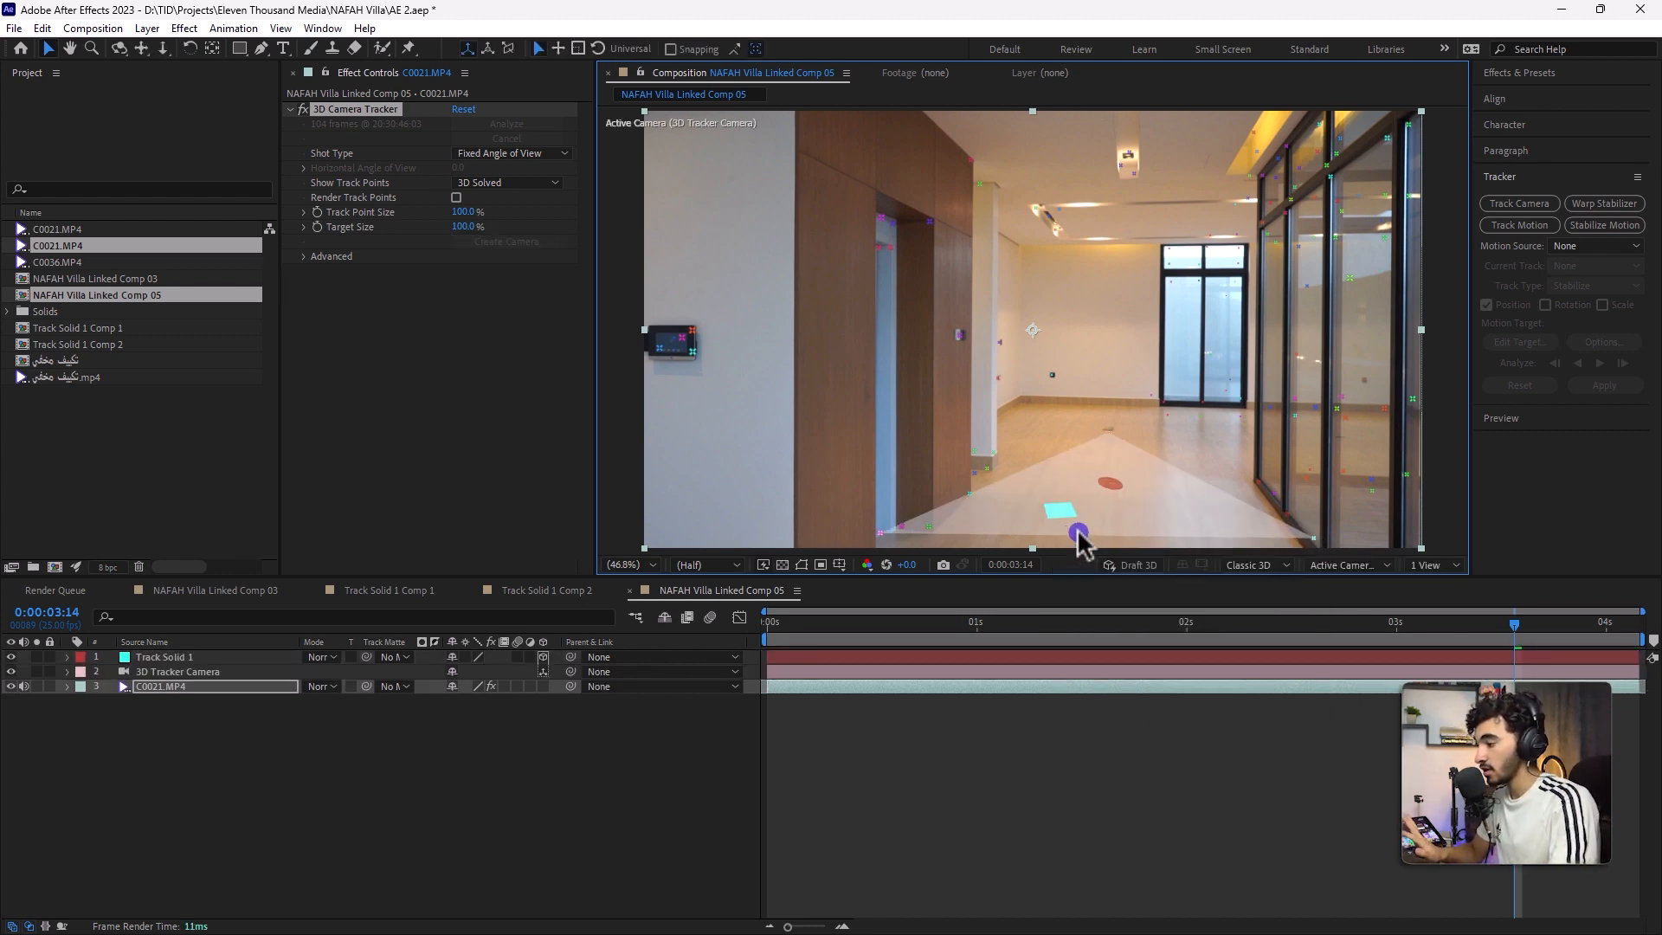
- Check that the solid follows the floor and pre-compose Track Solid 1 as "المصعد", leaving all attributes in the current composition
{"action": "left_click_drag", "start_coordinate": [1509, 620], "coordinate": [1438, 679]}
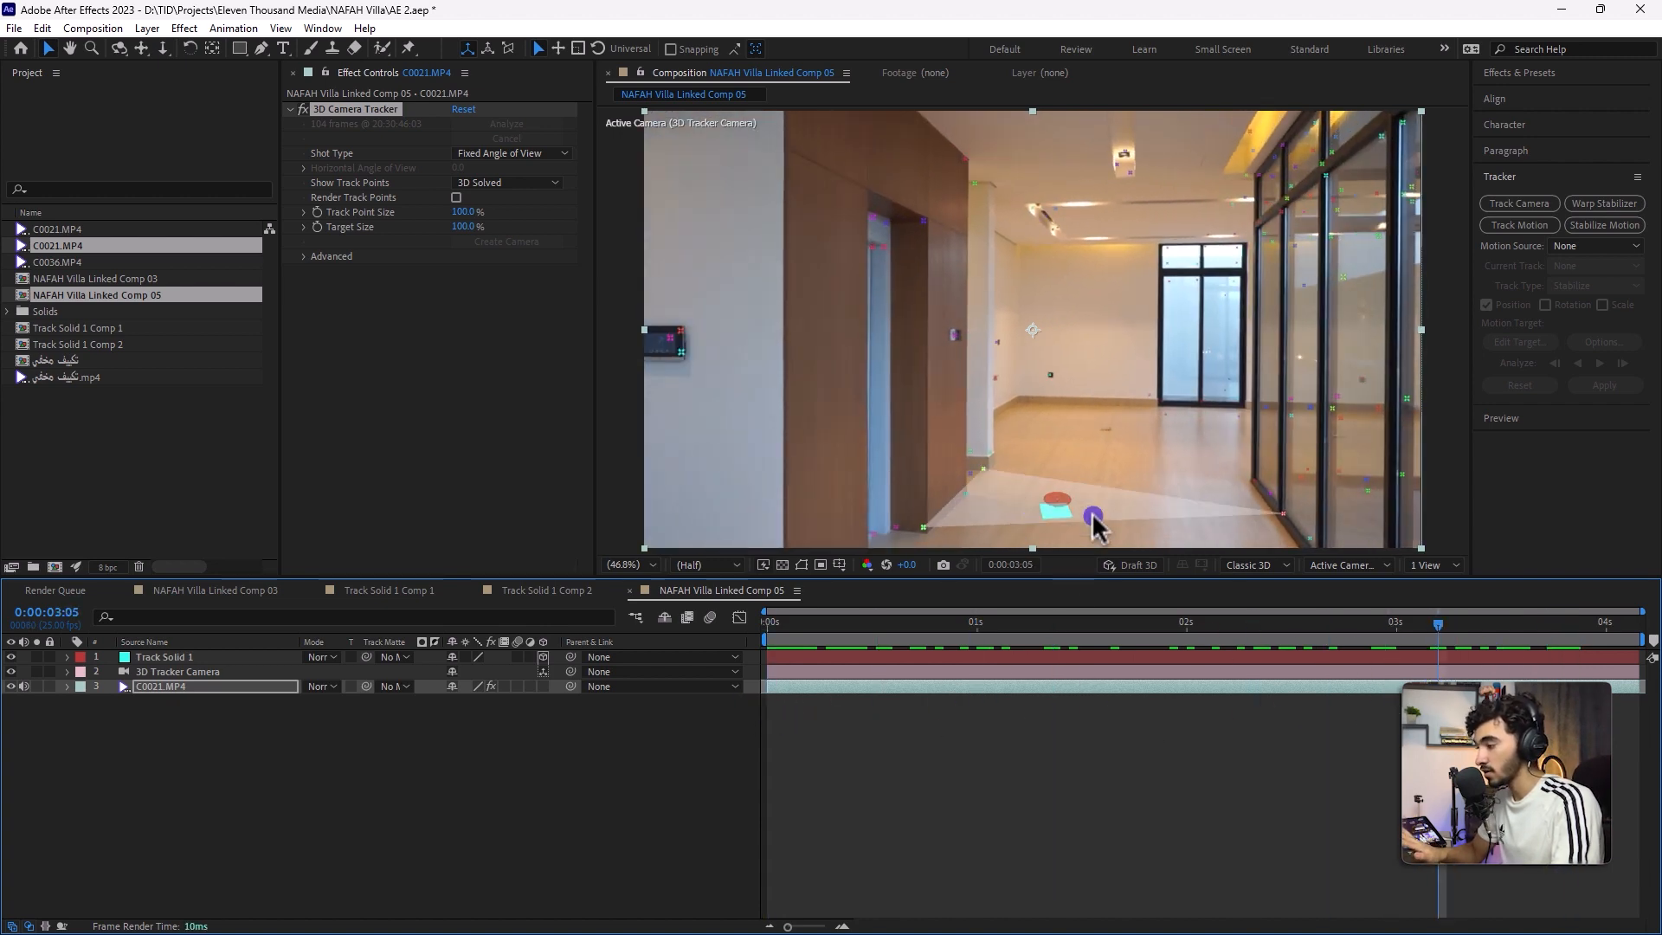
{"action": "left_click", "coordinate": [169, 658]}
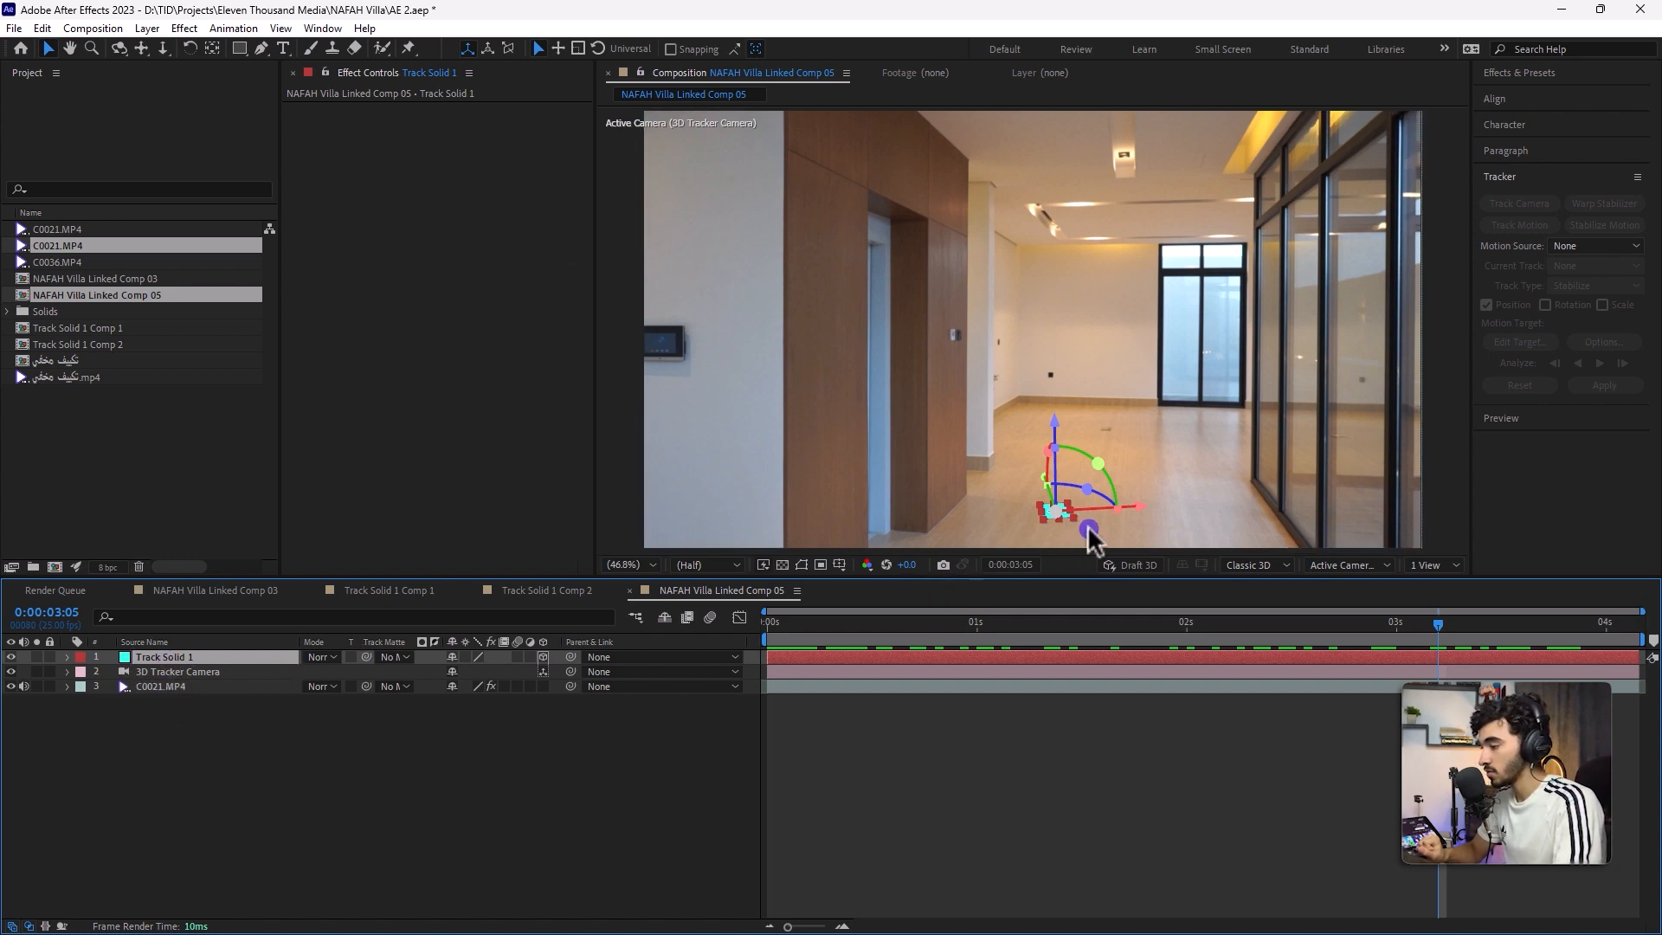
{"action": "right_click", "coordinate": [224, 658]}
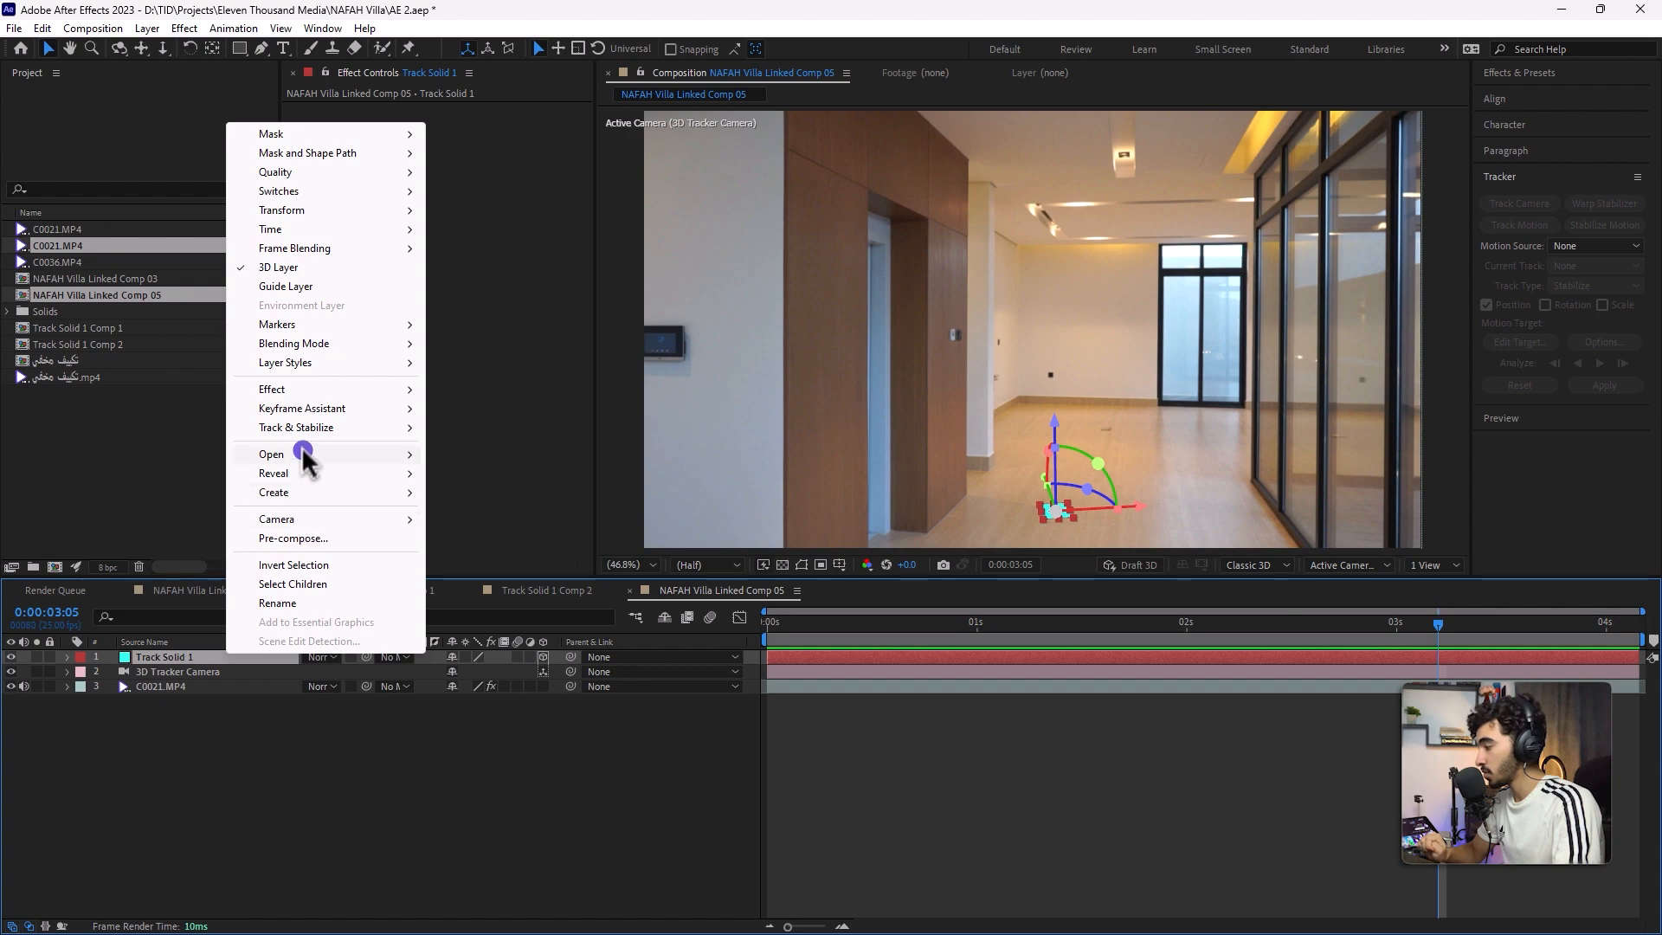
{"action": "left_click", "coordinate": [298, 538]}
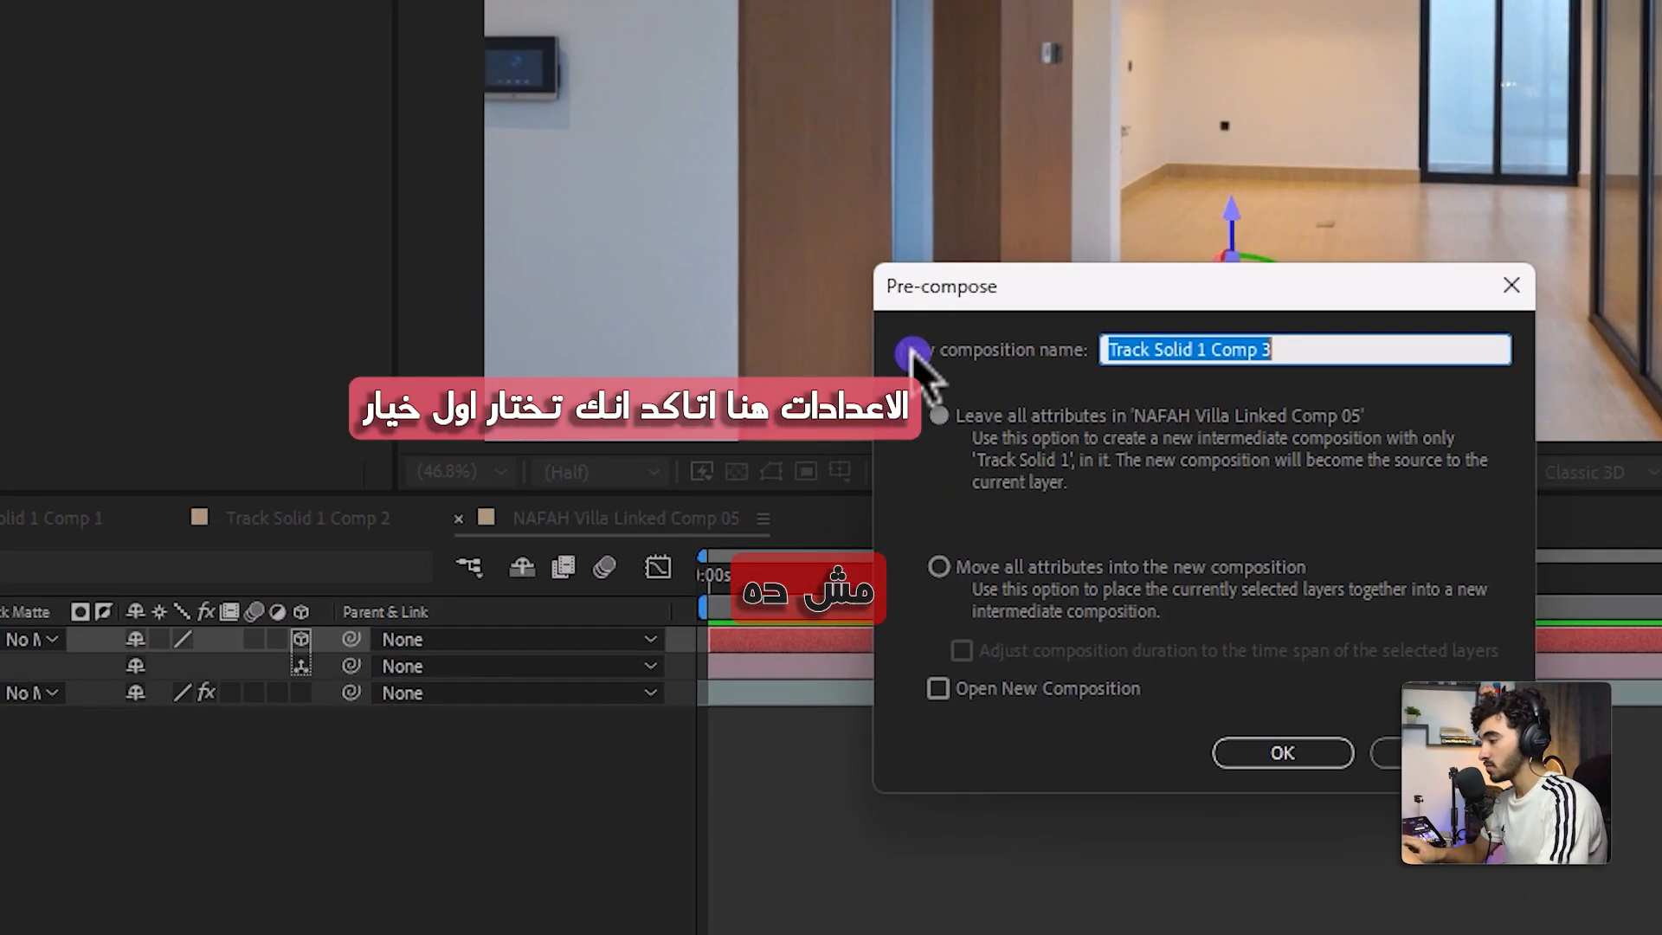
{"action": "type", "text": "المصعد"}
{"action": "key", "text": "Return"}
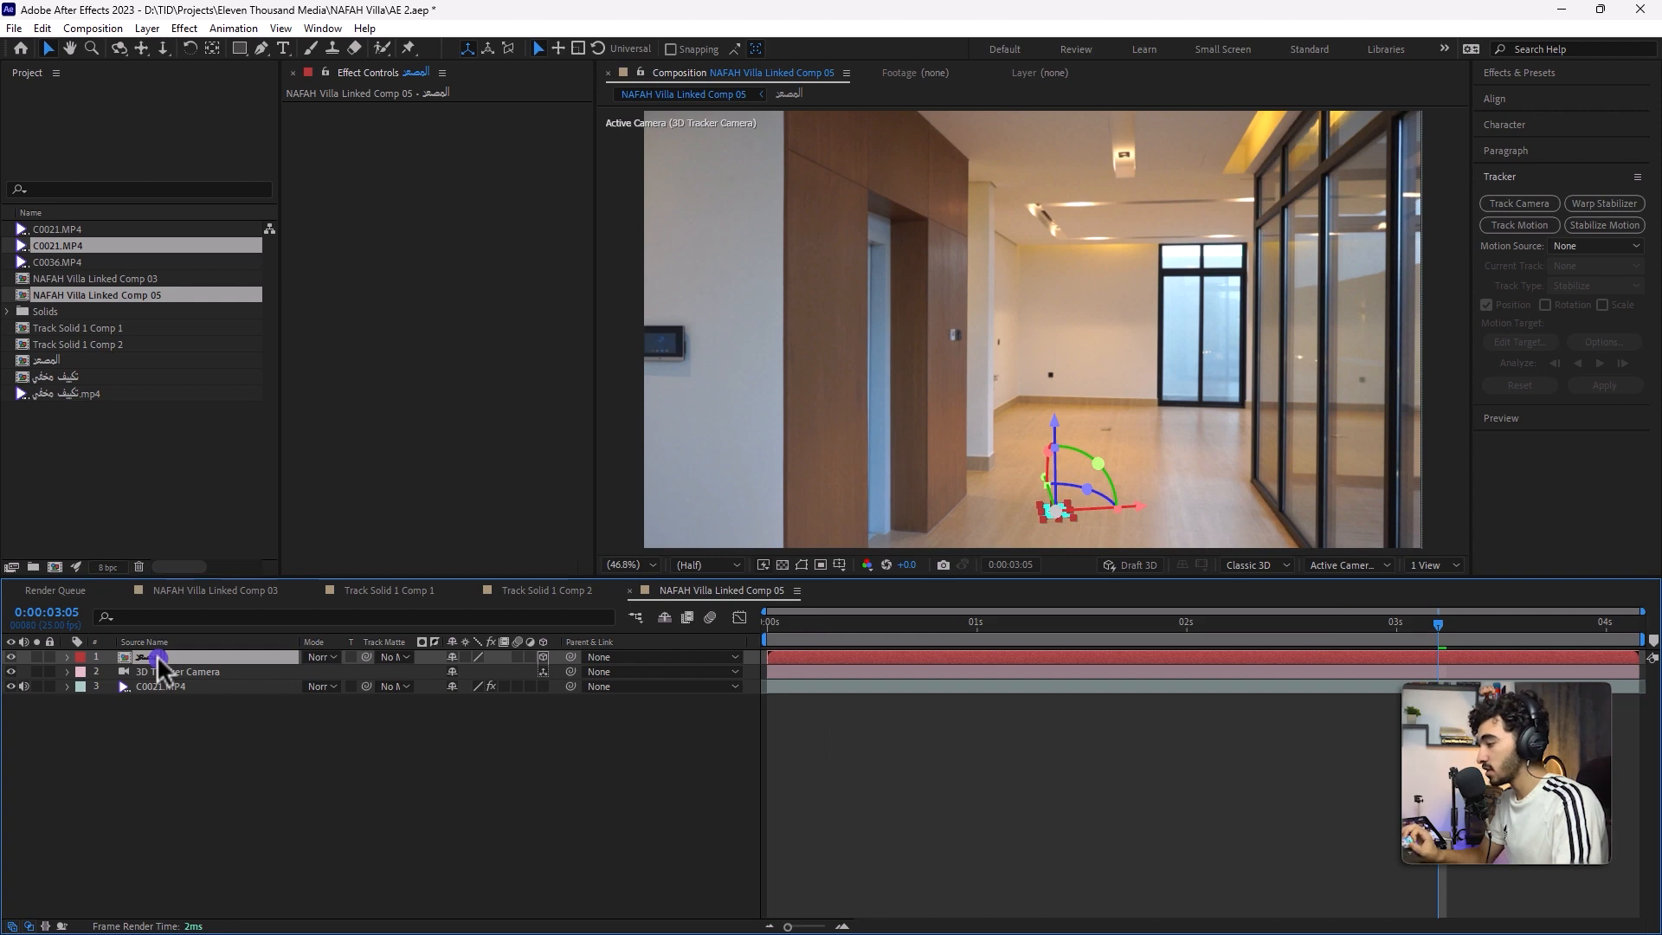
- Open the المصعد precomp, hide its Track Solid 1 layer and reveal the layer's opacity
{"action": "double_click", "coordinate": [158, 656]}
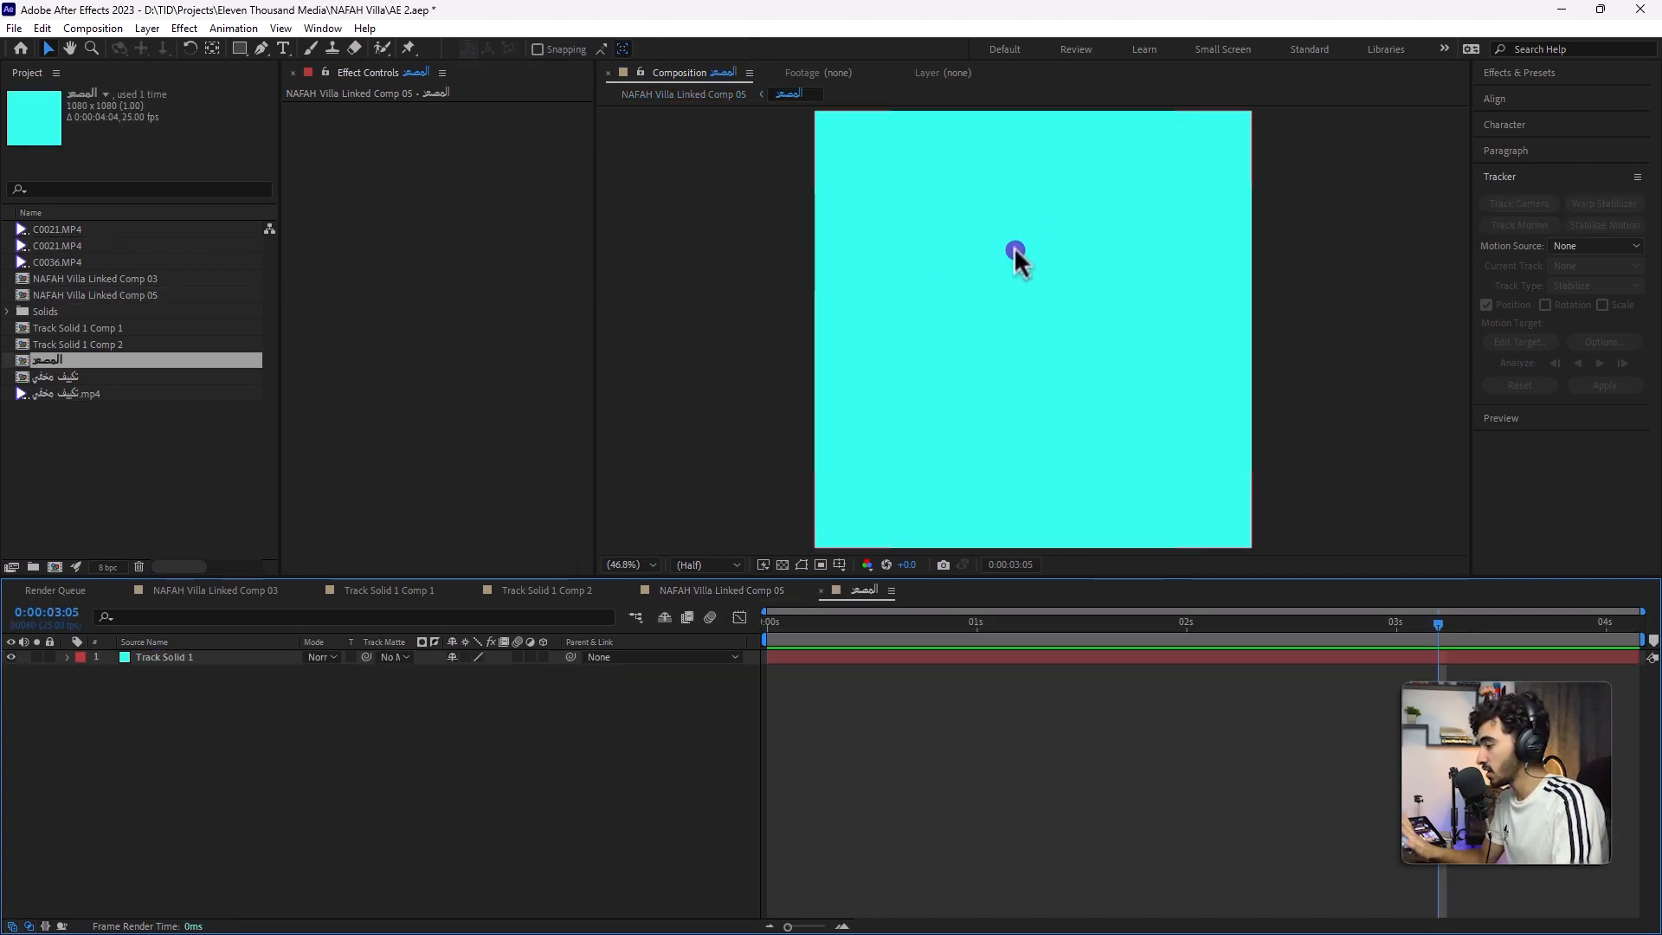
{"action": "left_click", "coordinate": [11, 657]}
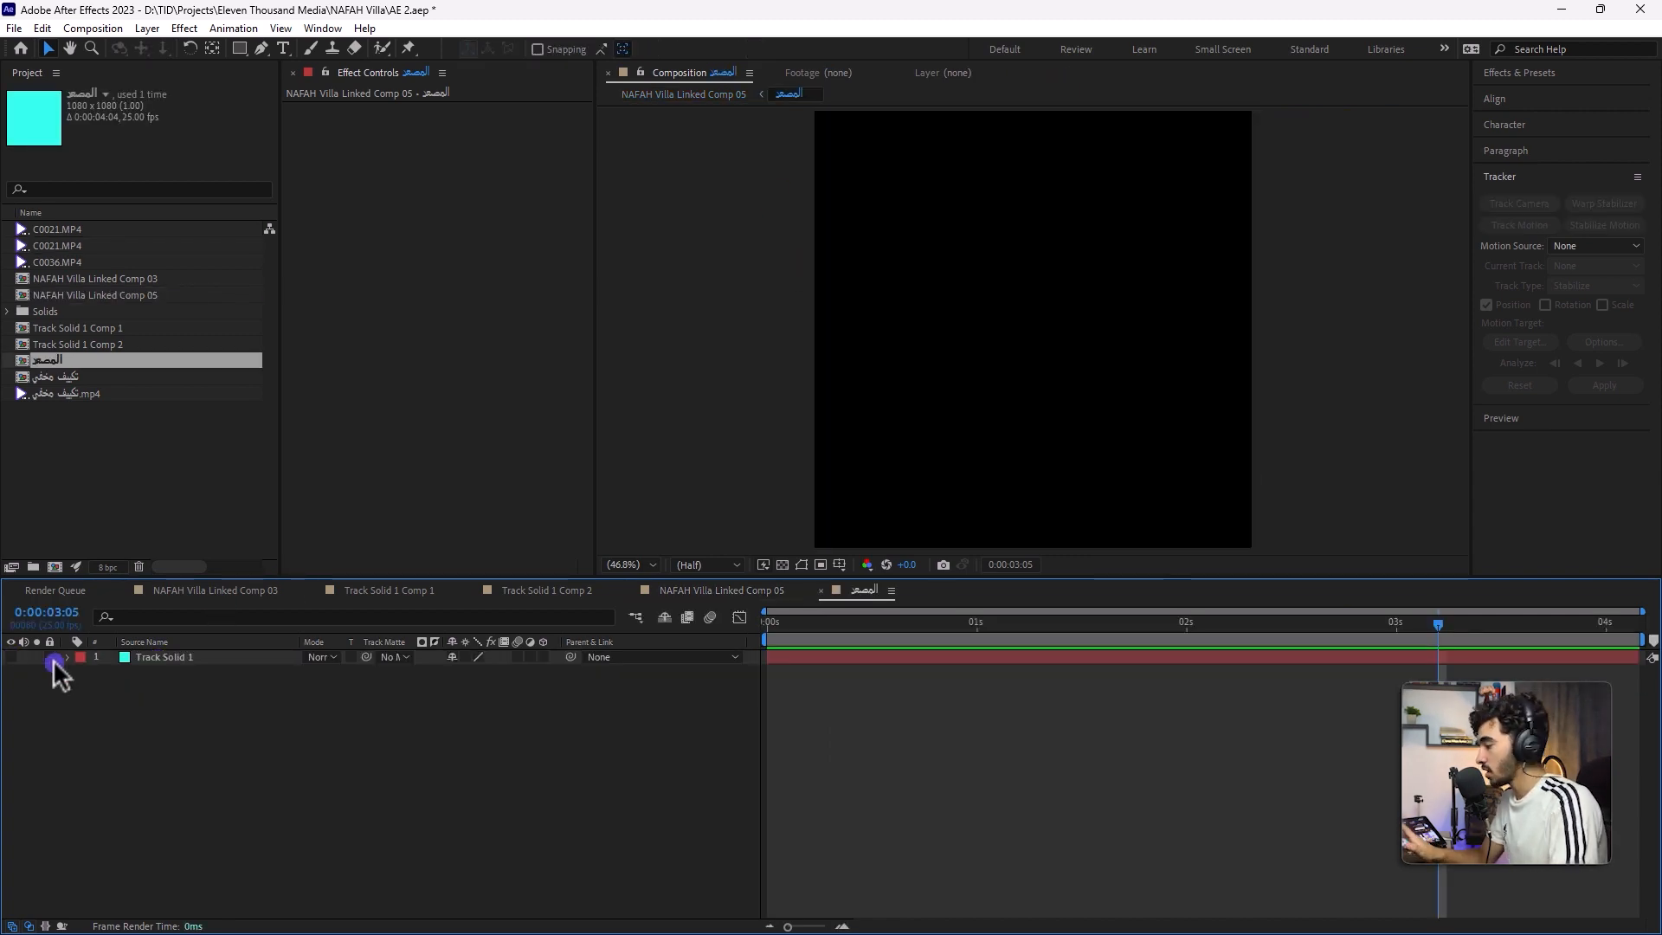
{"action": "key", "text": "t"}
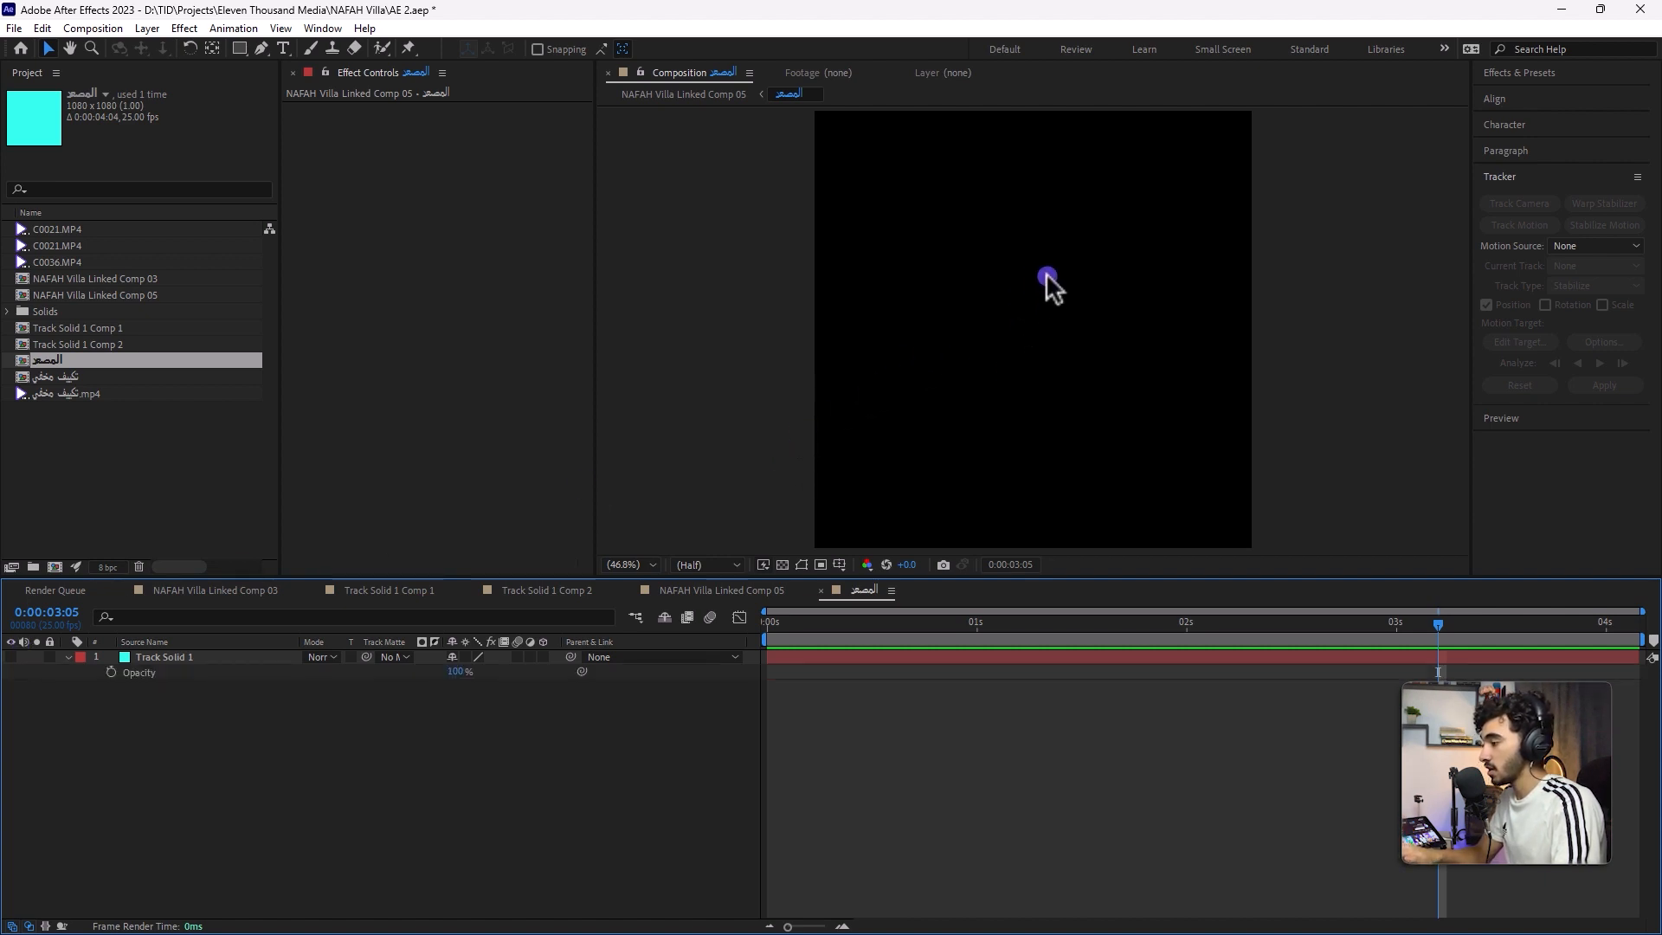
- Add a white paragraph text layer reading "المصعد" in the middle area of the precomp
{"action": "left_click", "coordinate": [283, 47]}
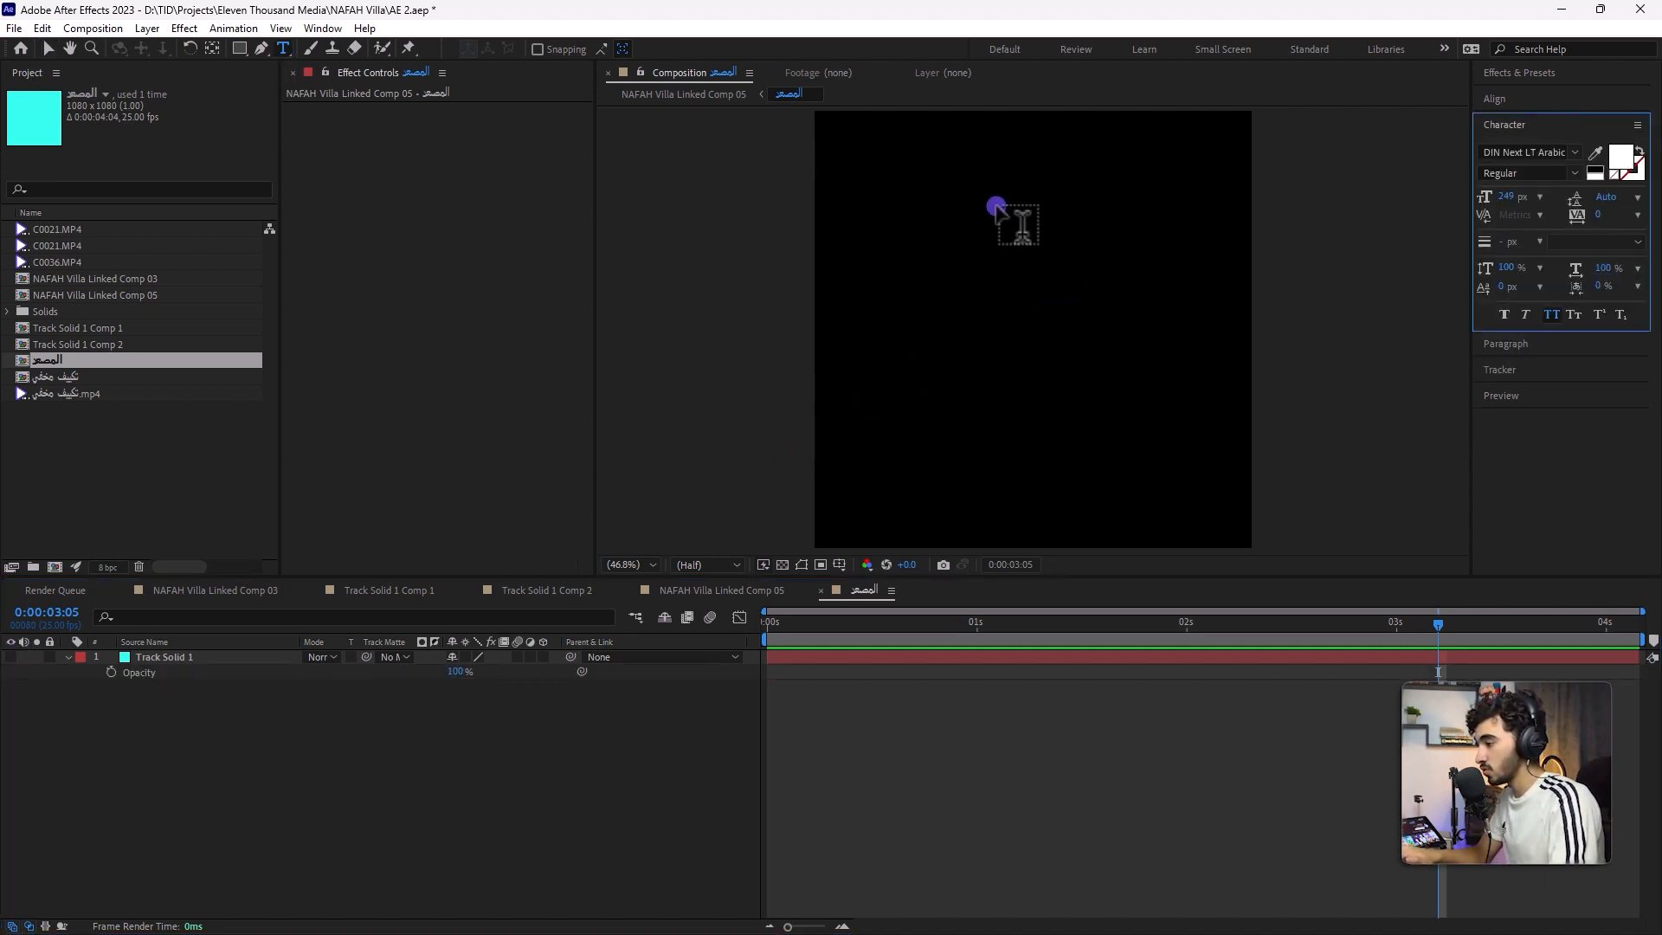
{"action": "left_click_drag", "start_coordinate": [1211, 236], "coordinate": [877, 421]}
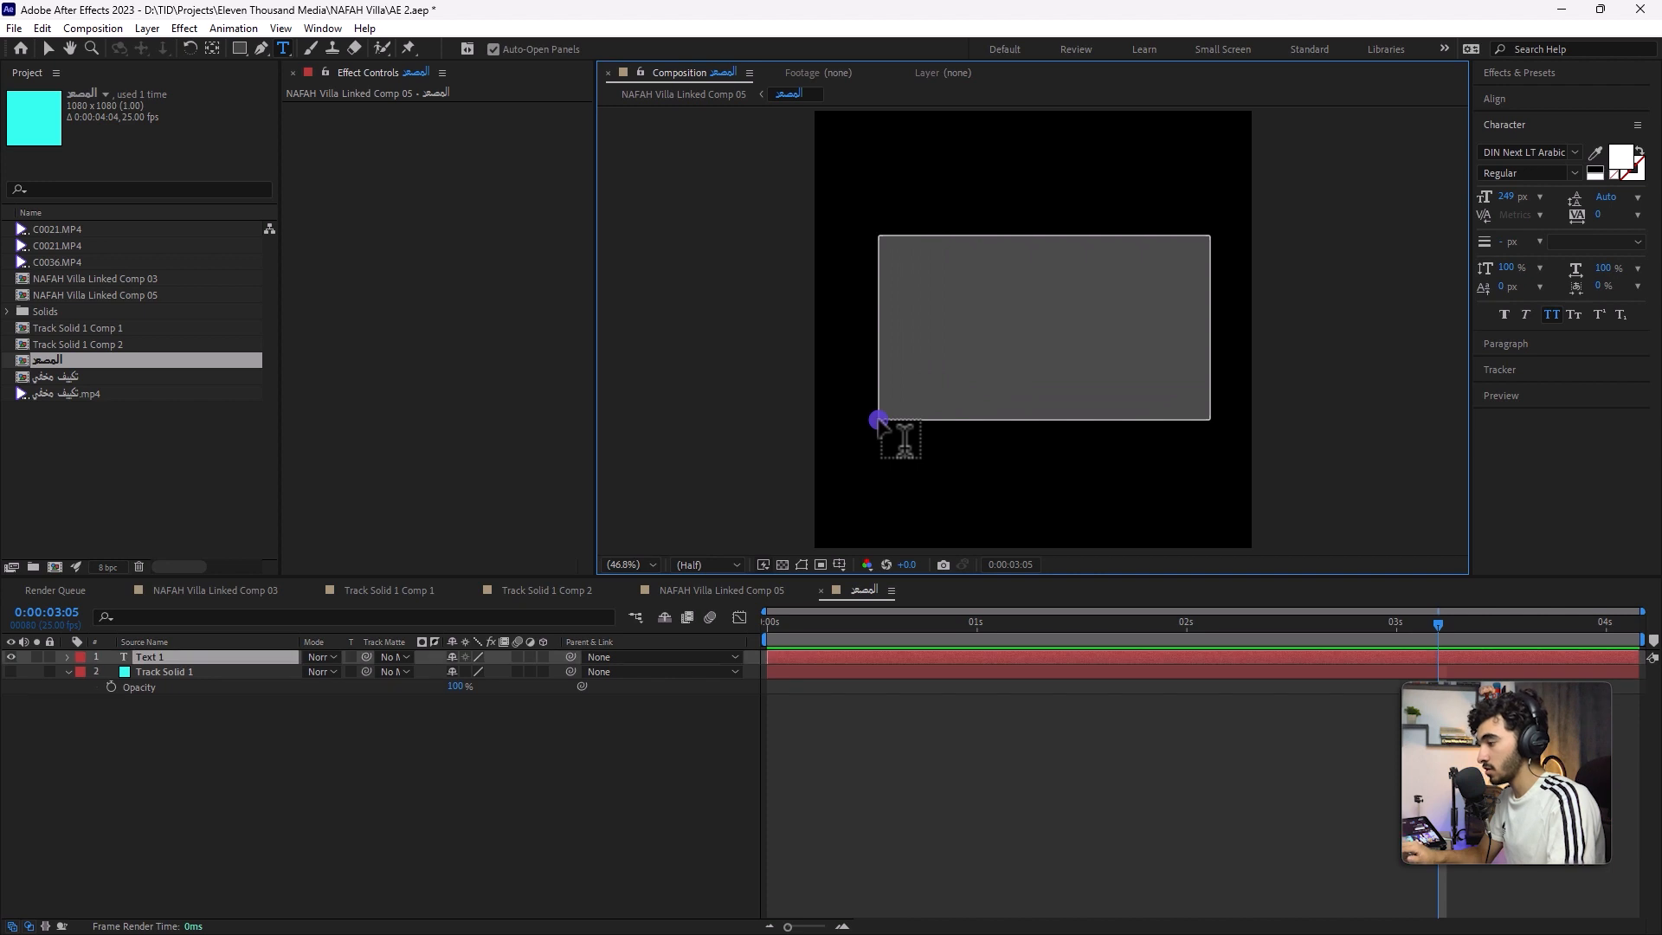
{"action": "type", "text": "المصعد"}
{"action": "key", "text": "Escape"}
{"action": "key", "text": "v"}
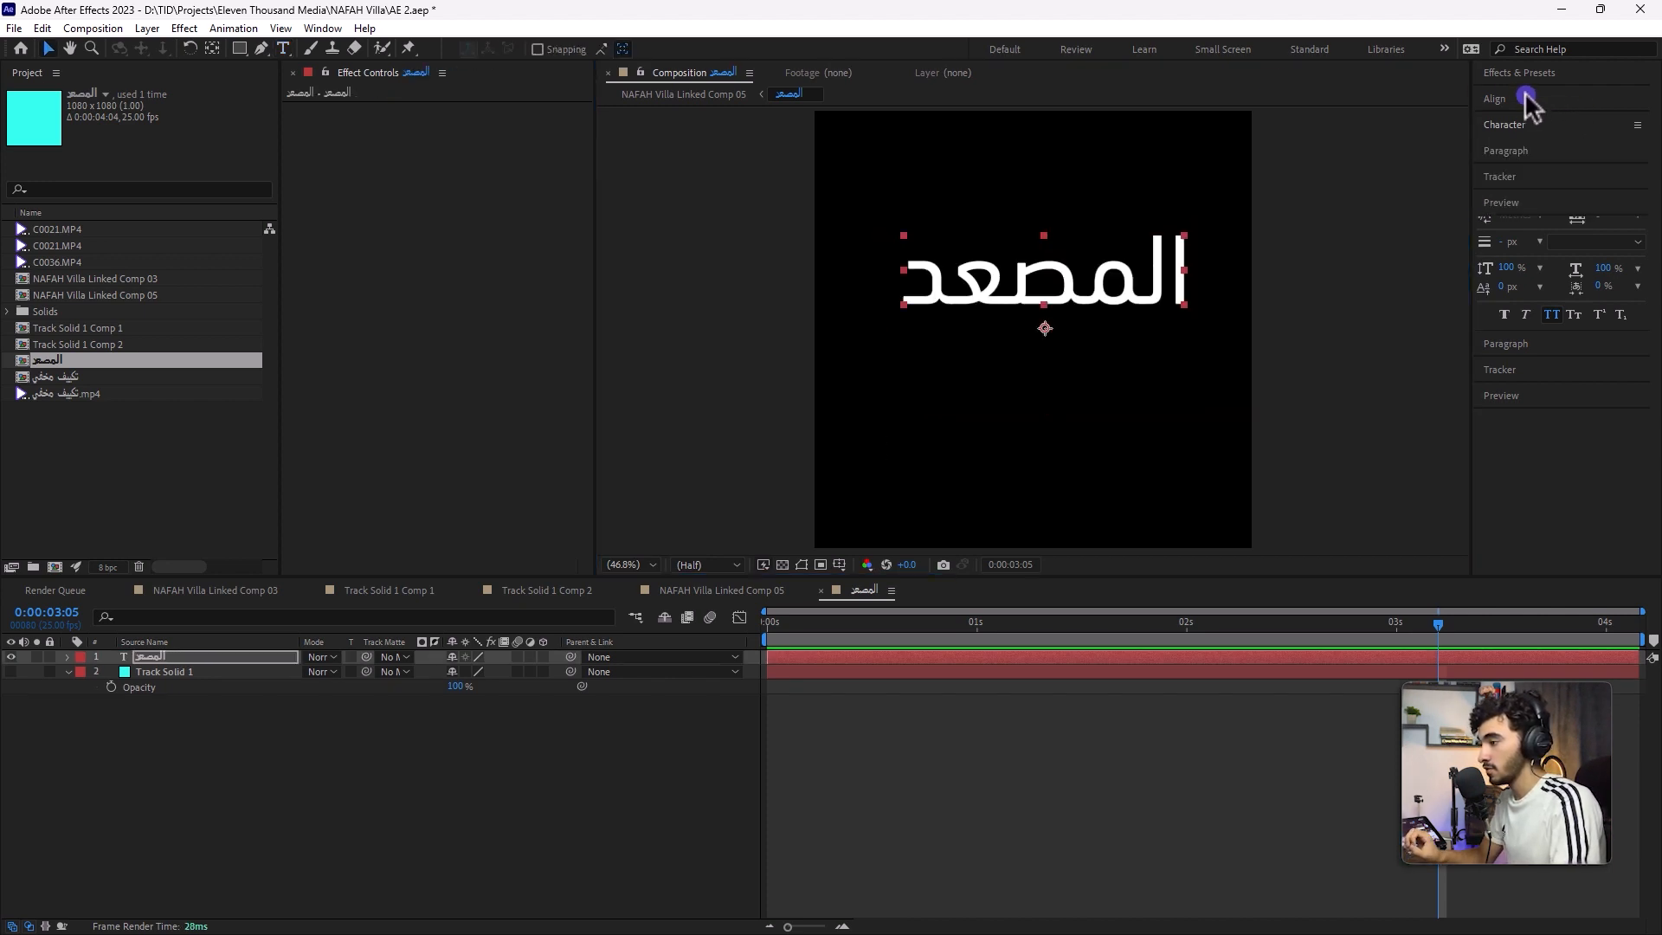
- Center the المصعد text horizontally and vertically in the composition
{"action": "left_click", "coordinate": [1527, 100]}
{"action": "left_click", "coordinate": [1518, 141]}
{"action": "left_click", "coordinate": [1607, 142]}
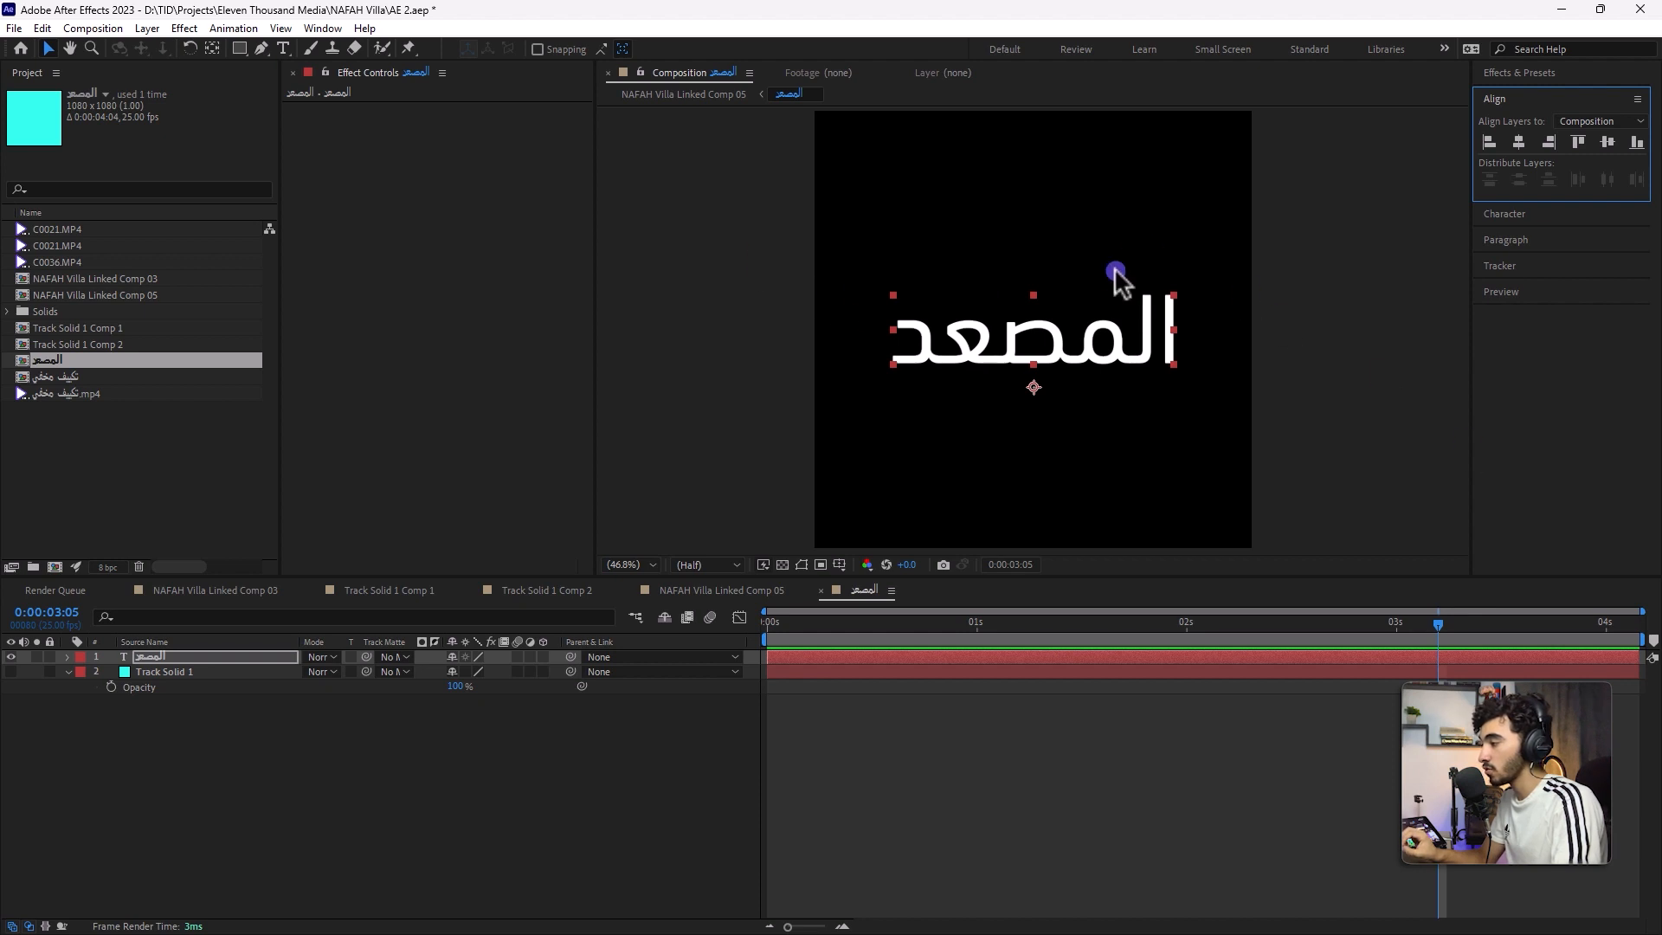
{"action": "left_click", "coordinate": [105, 28]}
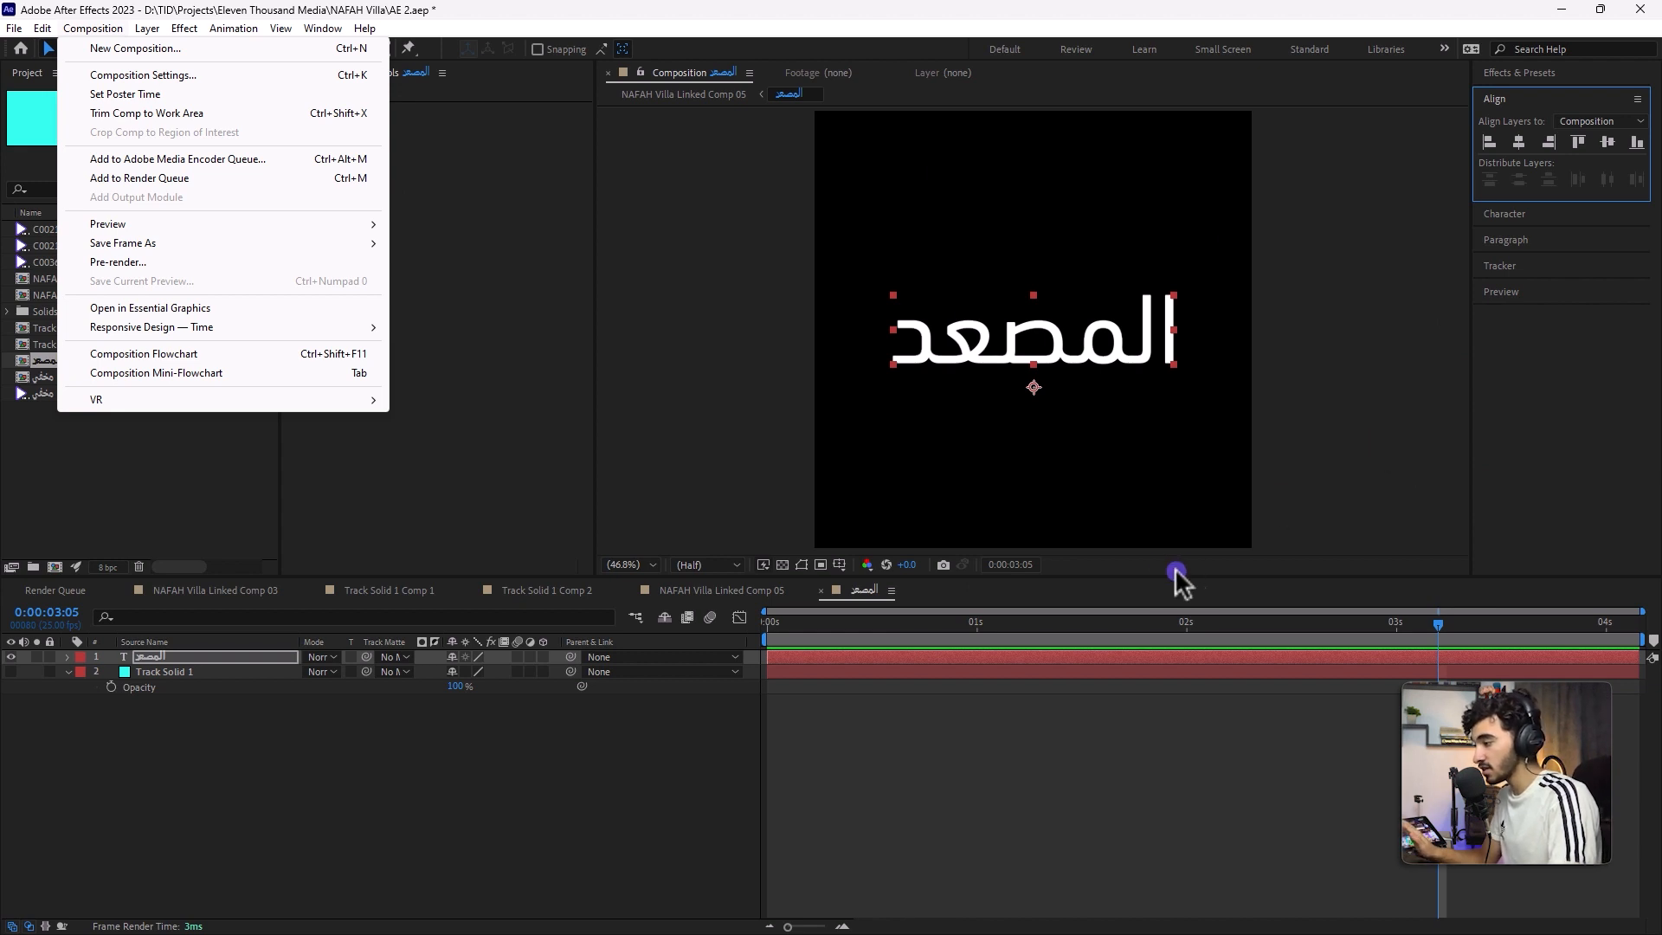
{"action": "key", "text": "Escape"}
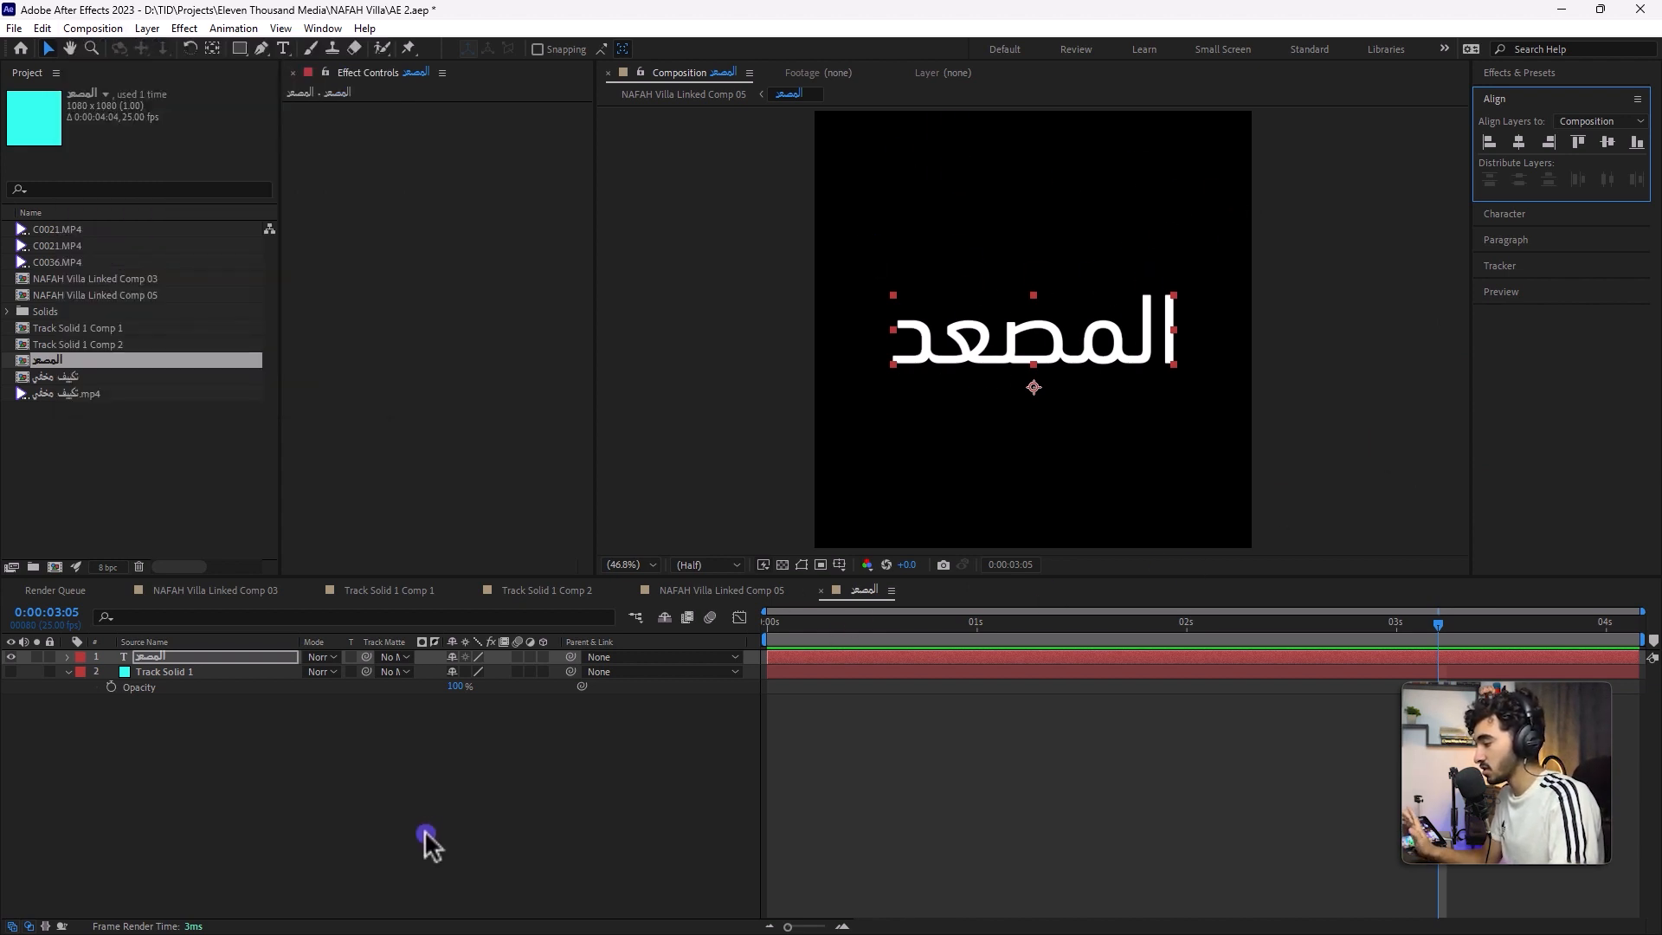
- In NAFAH Villa Linked Comp 05, reveal the المصعد layer's transform properties and scale it up to 1169%
{"action": "left_click", "coordinate": [725, 589]}
{"action": "left_click_drag", "start_coordinate": [839, 623], "coordinate": [1404, 668]}
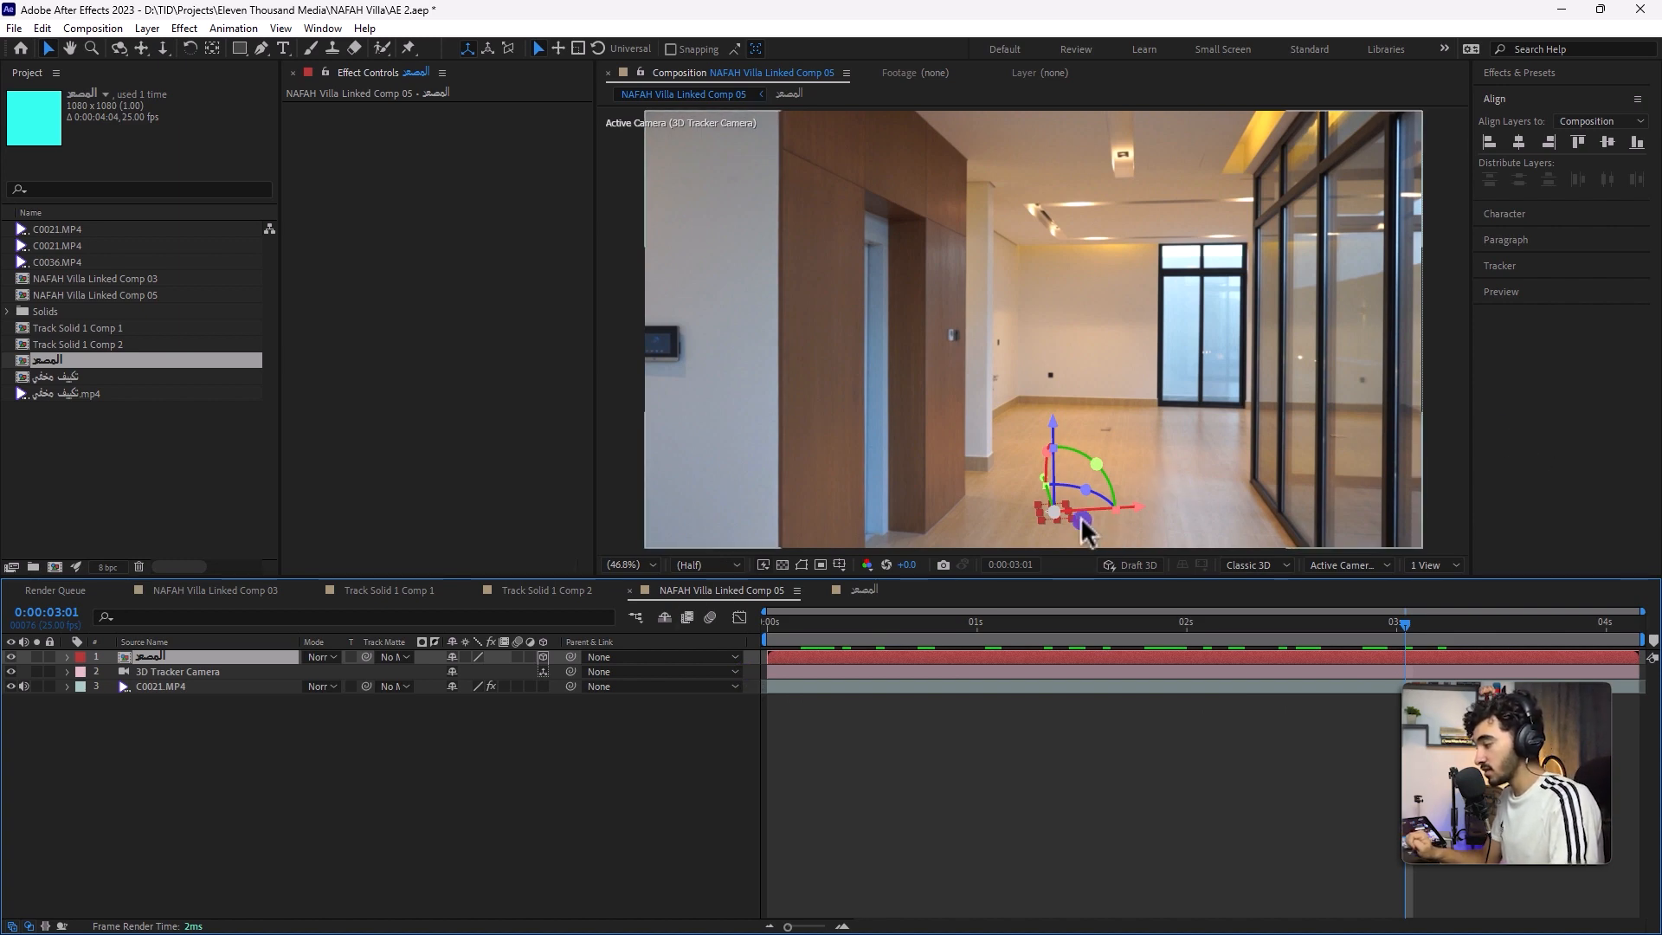
{"action": "left_click", "coordinate": [66, 656]}
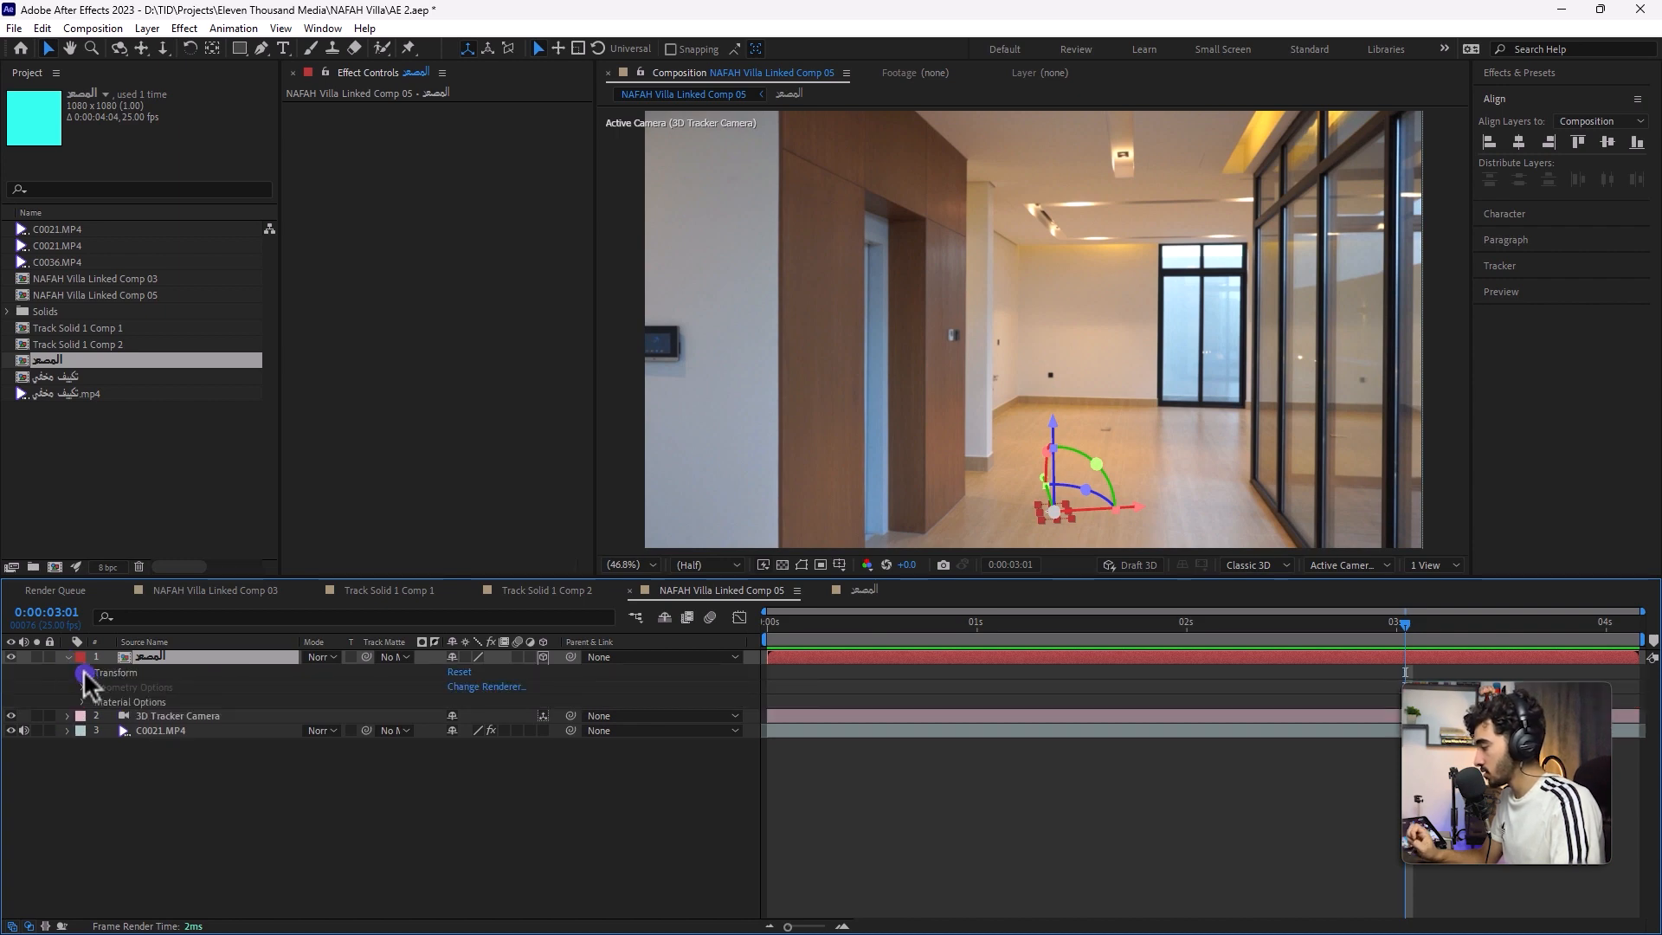
{"action": "left_click", "coordinate": [83, 672]}
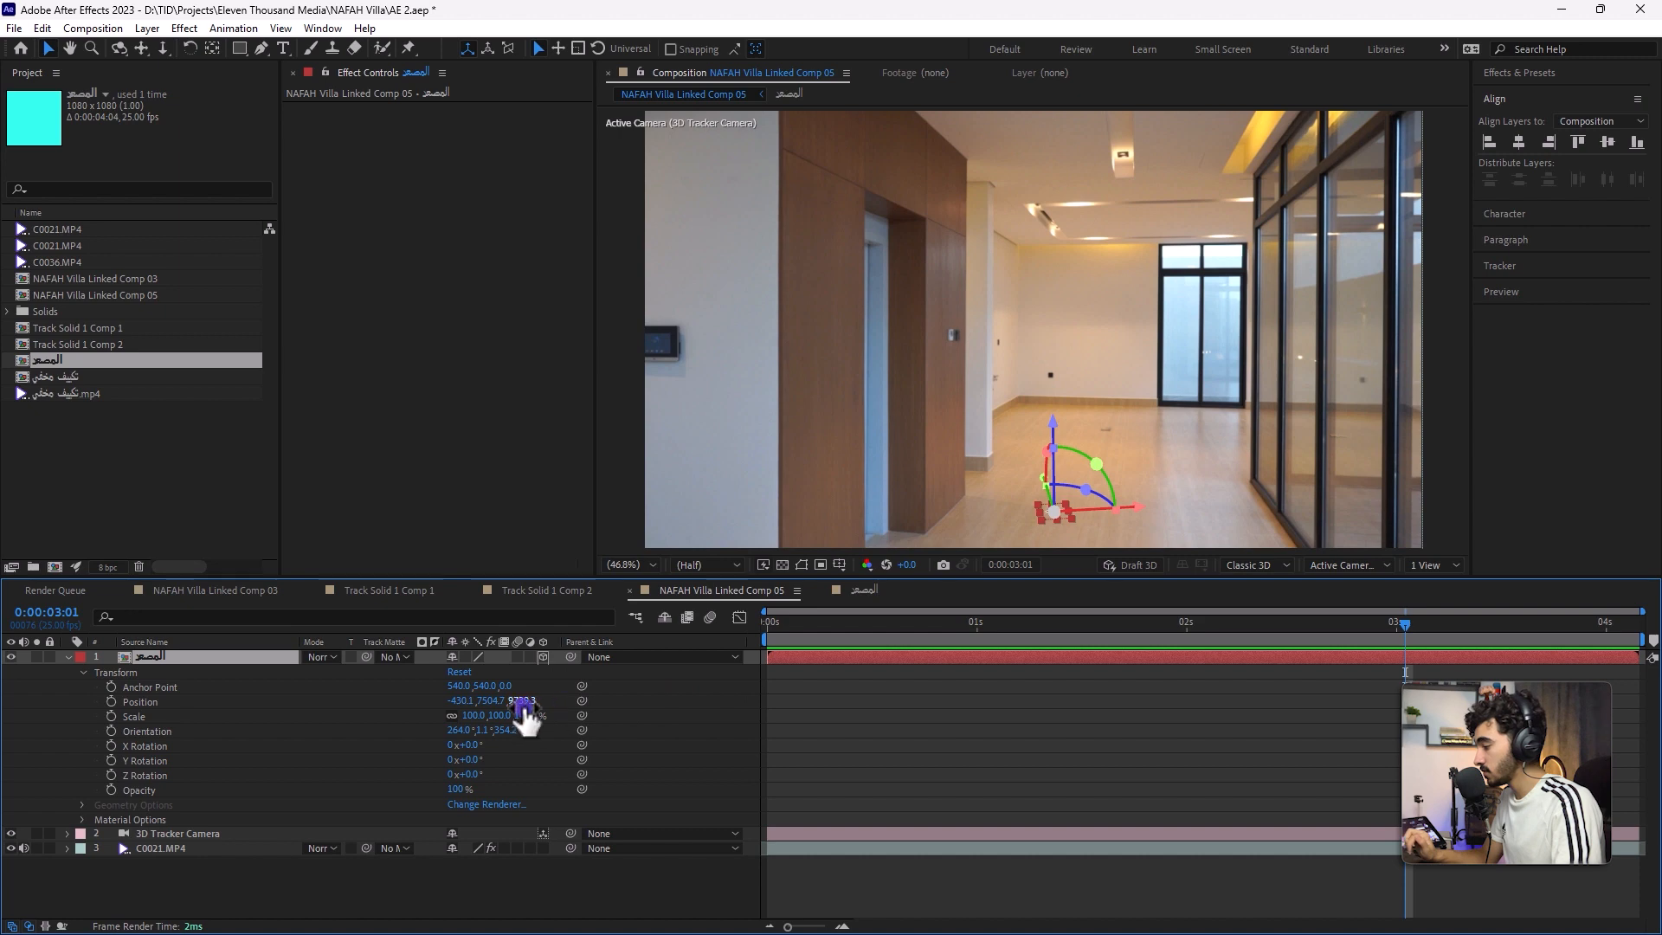
{"action": "left_click_drag", "start_coordinate": [480, 725], "coordinate": [624, 715]}
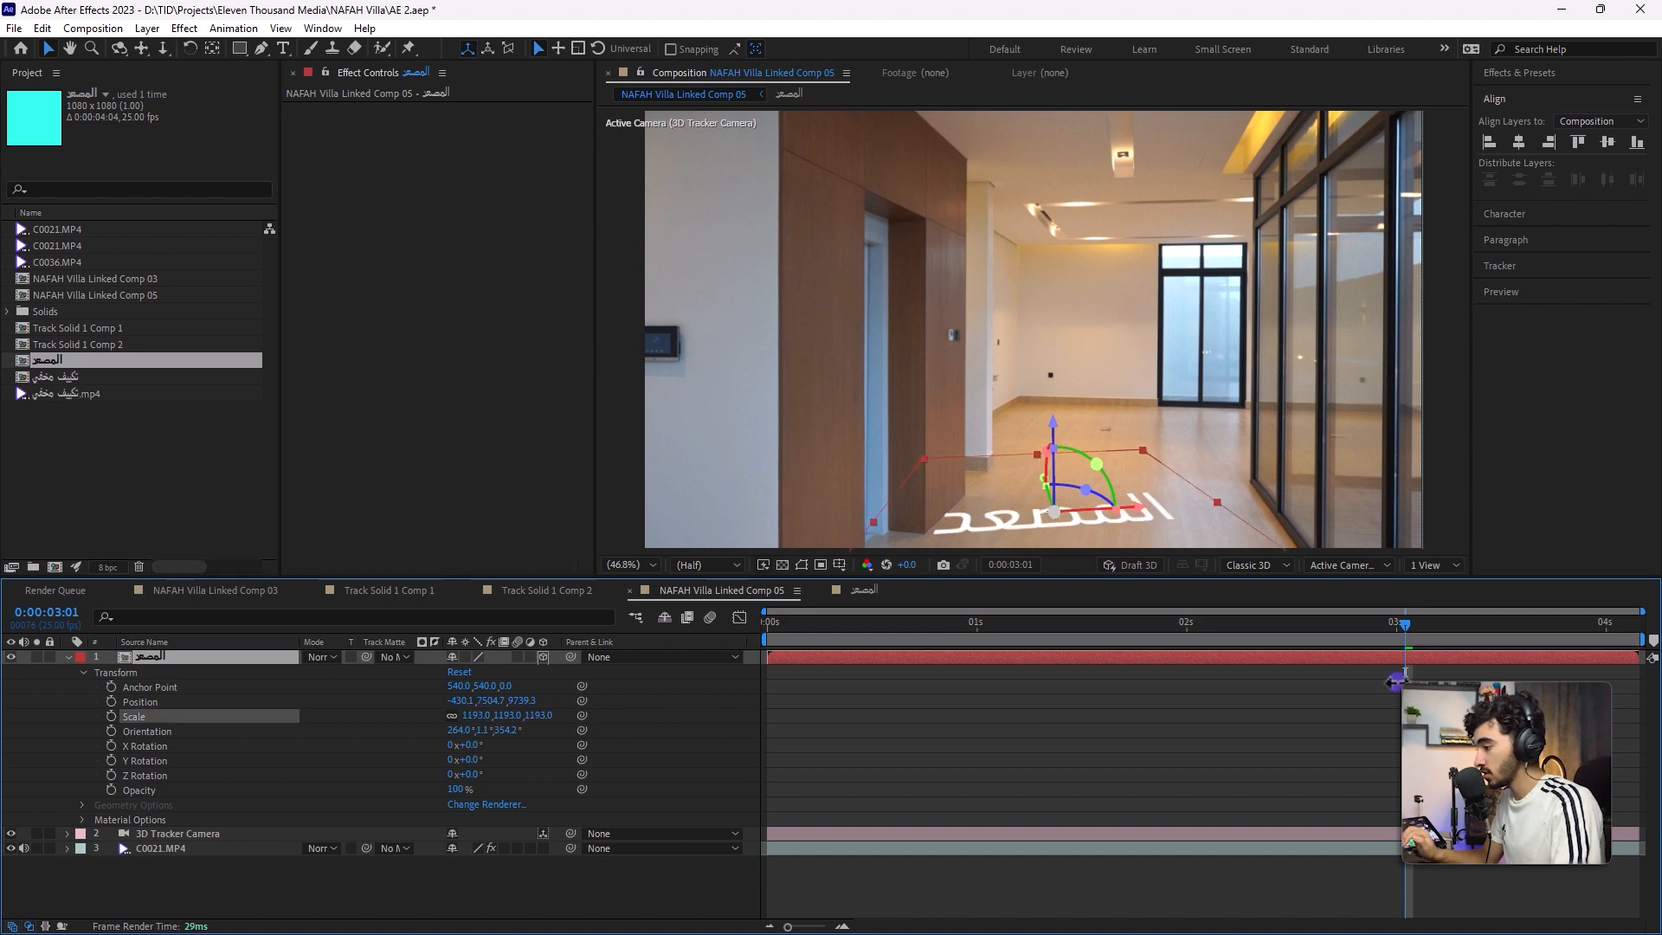
{"action": "left_click_drag", "start_coordinate": [1377, 682], "coordinate": [578, 753]}
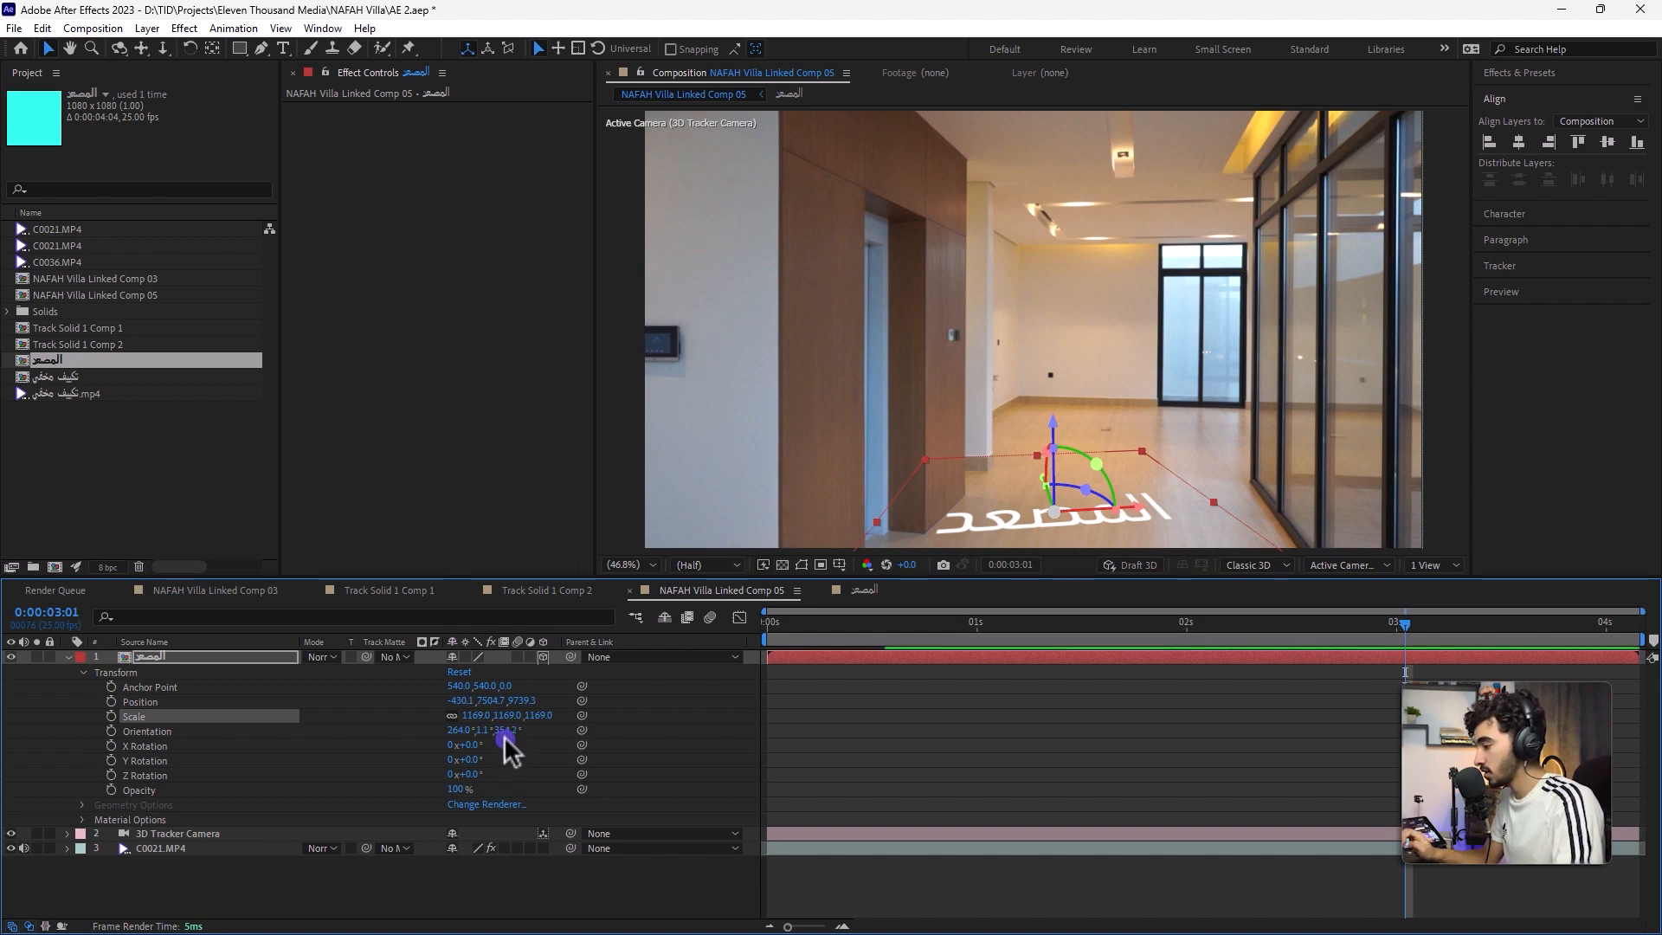
- Stand the المصعد layer upright on the floor, with Y position 7437.7, X position 606.9, scale 1166% and Y rotation 2°
{"action": "left_click_drag", "start_coordinate": [491, 703], "coordinate": [532, 732]}
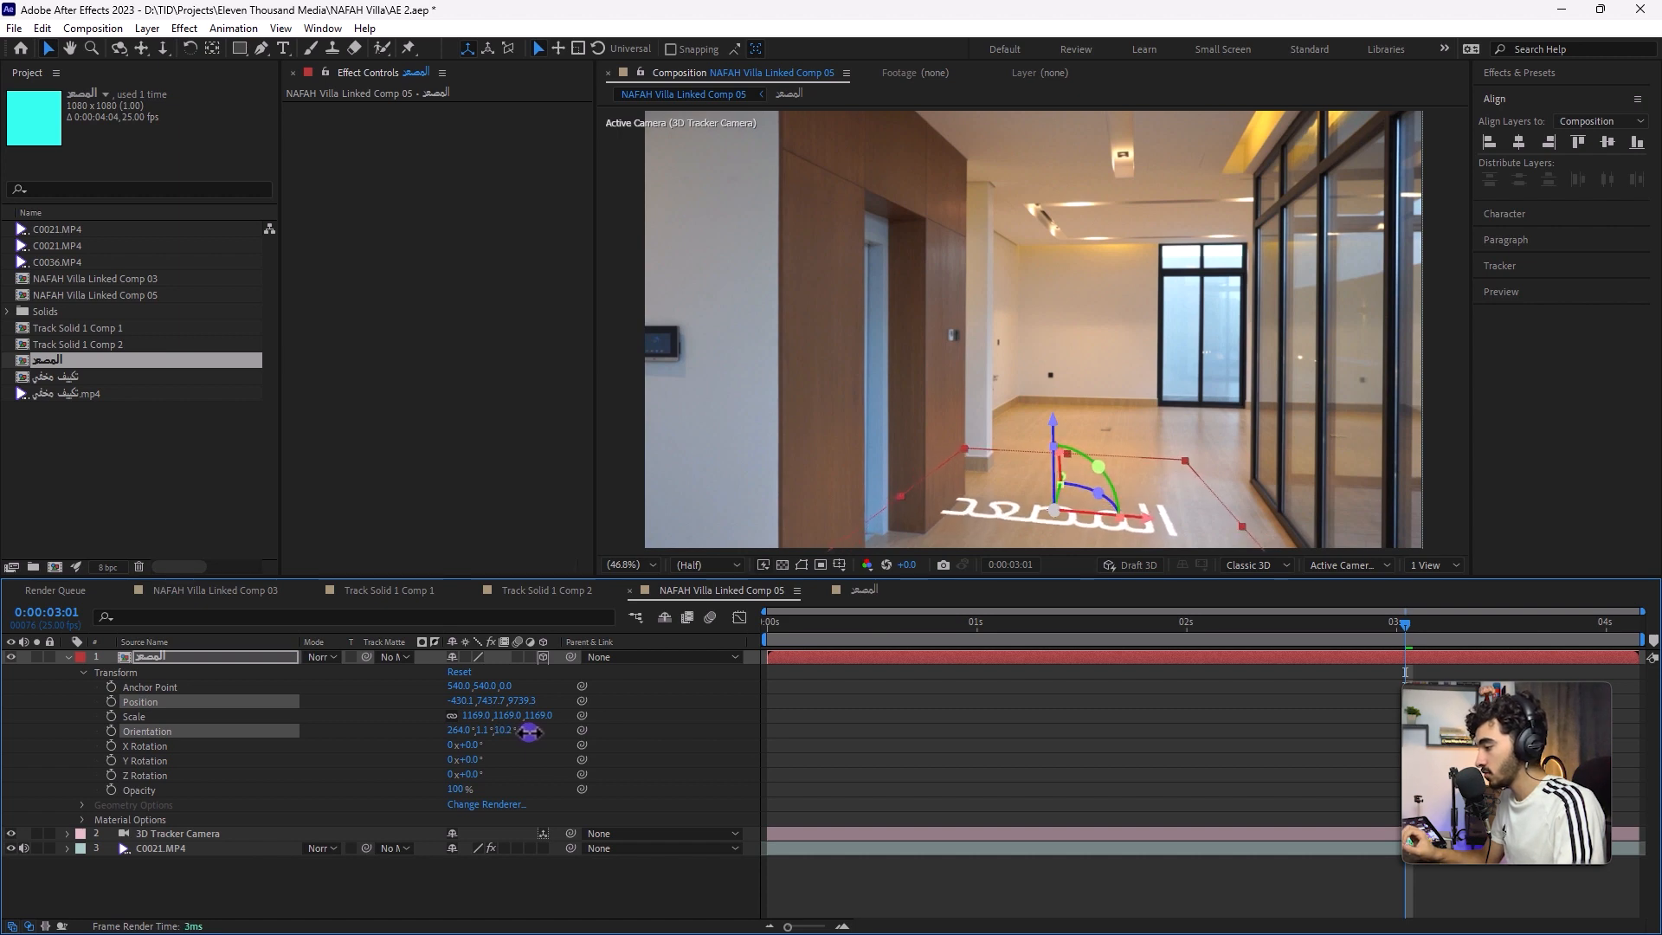
{"action": "left_click", "coordinate": [989, 469]}
{"action": "mouse_move", "coordinate": [506, 716]}
{"action": "left_mouse_down"}
{"action": "mouse_move", "coordinate": [457, 716]}
{"action": "mouse_move", "coordinate": [539, 731]}
{"action": "mouse_move", "coordinate": [497, 730]}
{"action": "left_mouse_up"}
{"action": "left_click_drag", "start_coordinate": [469, 745], "coordinate": [475, 745]}
{"action": "left_click_drag", "start_coordinate": [478, 759], "coordinate": [488, 758]}
{"action": "left_click_drag", "start_coordinate": [459, 701], "coordinate": [490, 701]}
- Move the المصعد layer's anchor point to Y 660, check its placement at both ends of the clip and undo the last orientation change
{"action": "left_click_drag", "start_coordinate": [1405, 624], "coordinate": [1634, 670]}
{"action": "left_click_drag", "start_coordinate": [503, 731], "coordinate": [506, 687]}
{"action": "left_click_drag", "start_coordinate": [1633, 625], "coordinate": [765, 651]}
{"action": "left_click_drag", "start_coordinate": [501, 731], "coordinate": [452, 750]}
{"action": "key", "text": "ctrl+z"}
- Play the composition from the start to check that the المصعد text stays fixed to the floor
{"action": "left_click_drag", "start_coordinate": [767, 625], "coordinate": [734, 629]}
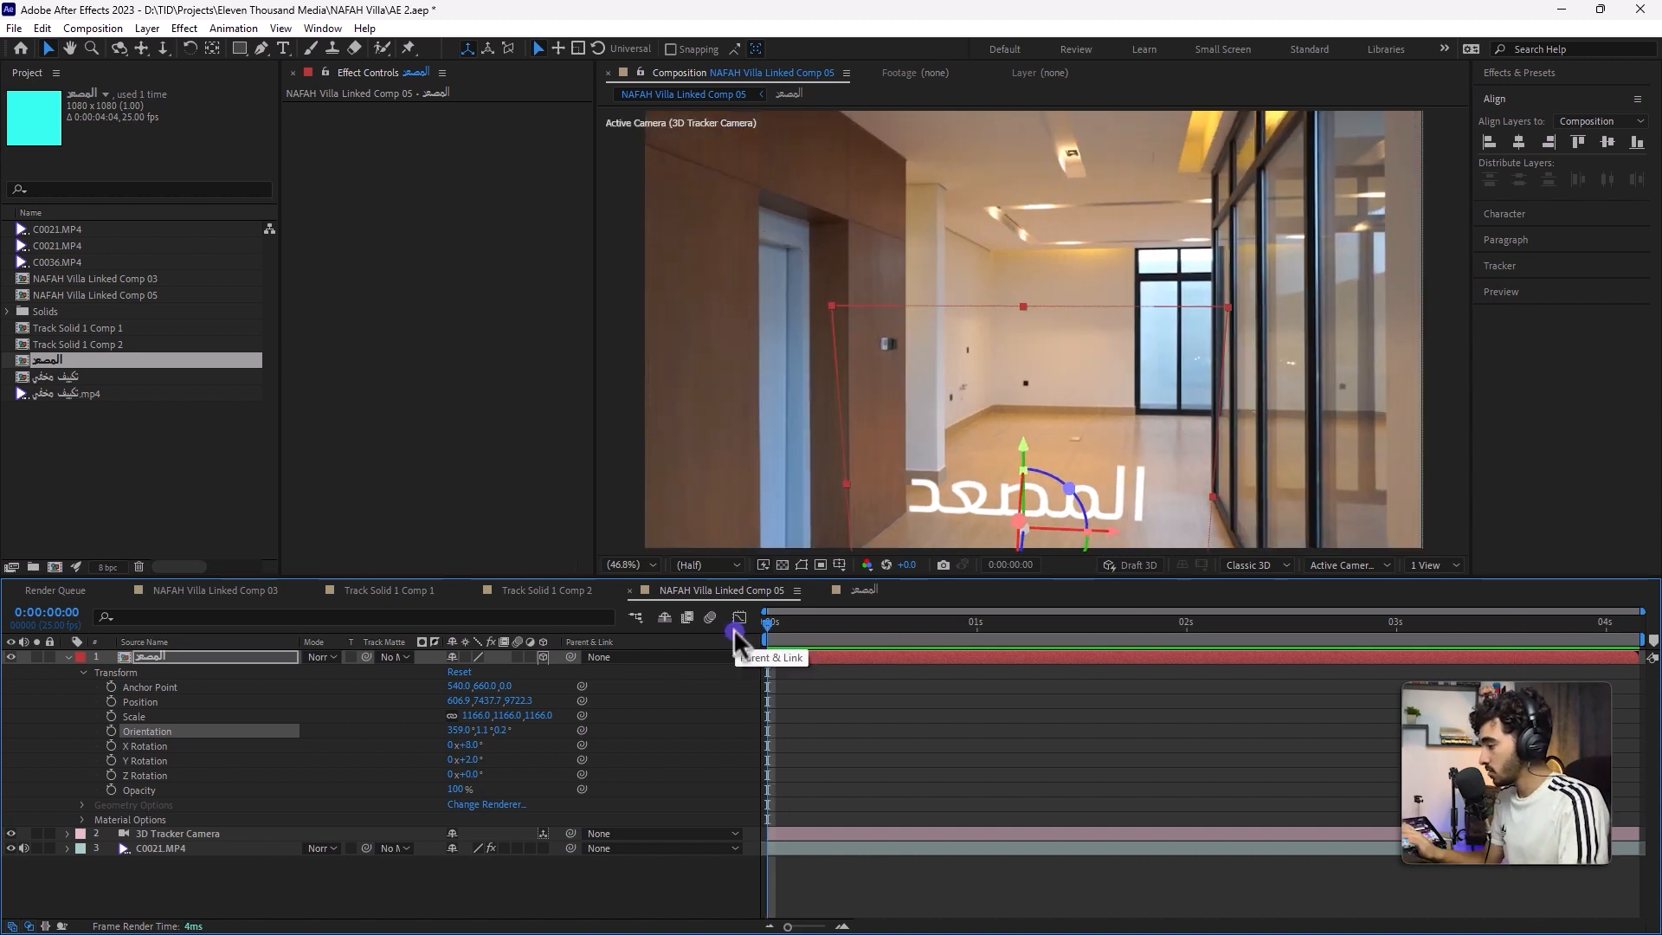
{"action": "key", "text": "space"}
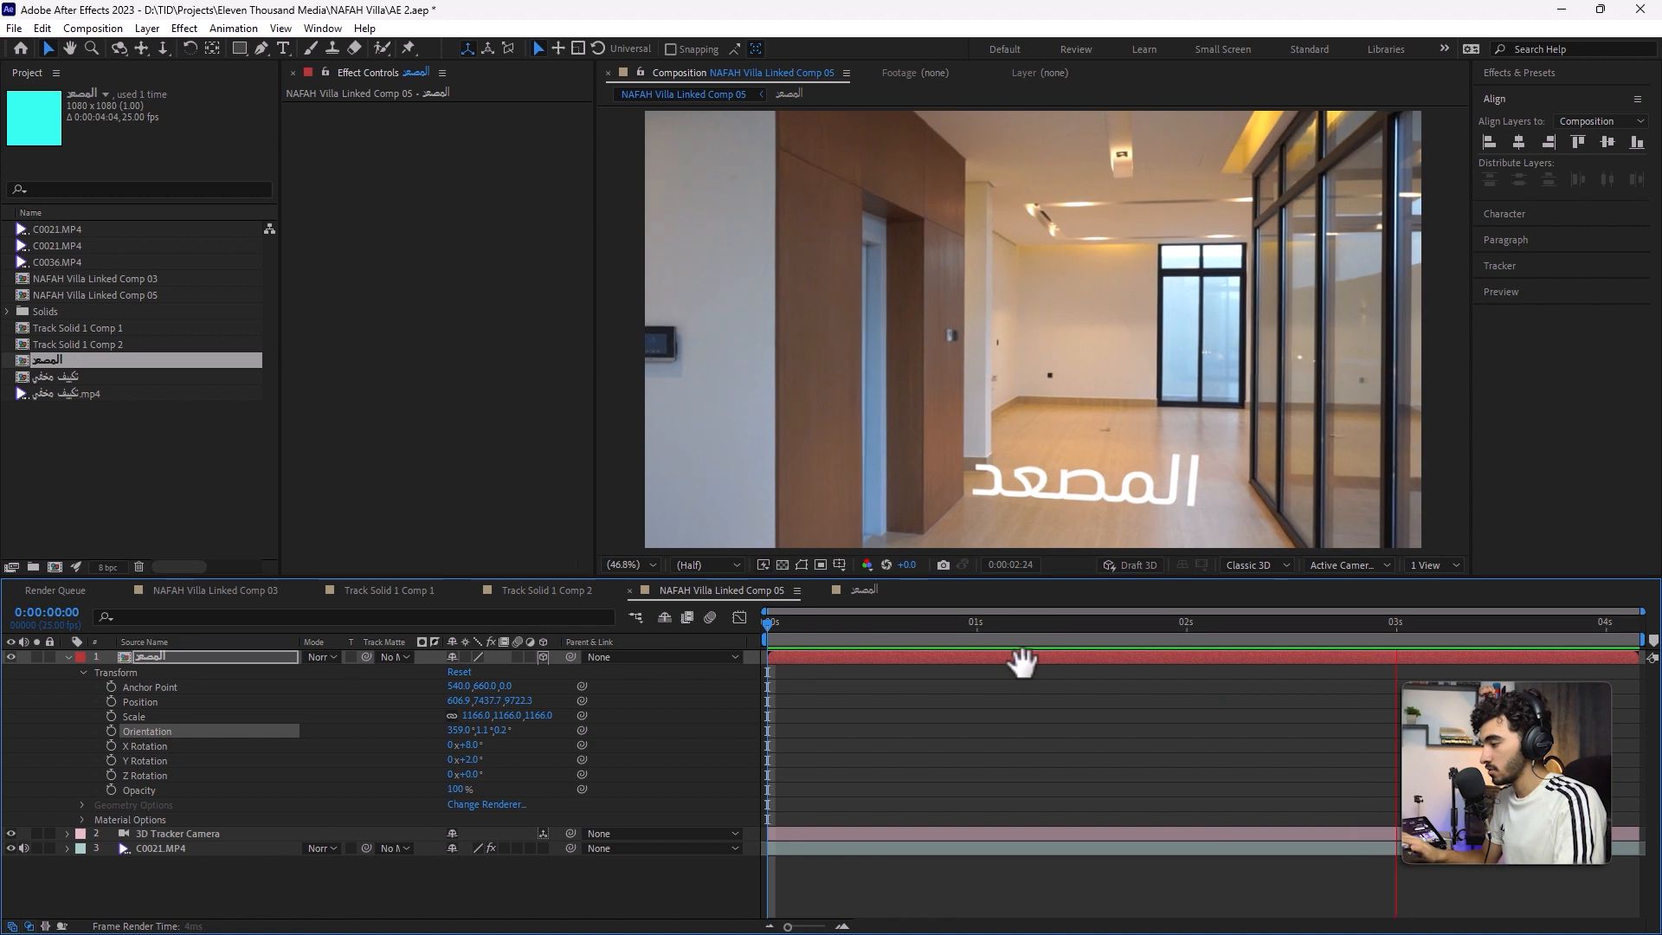
{"action": "key", "text": "space"}
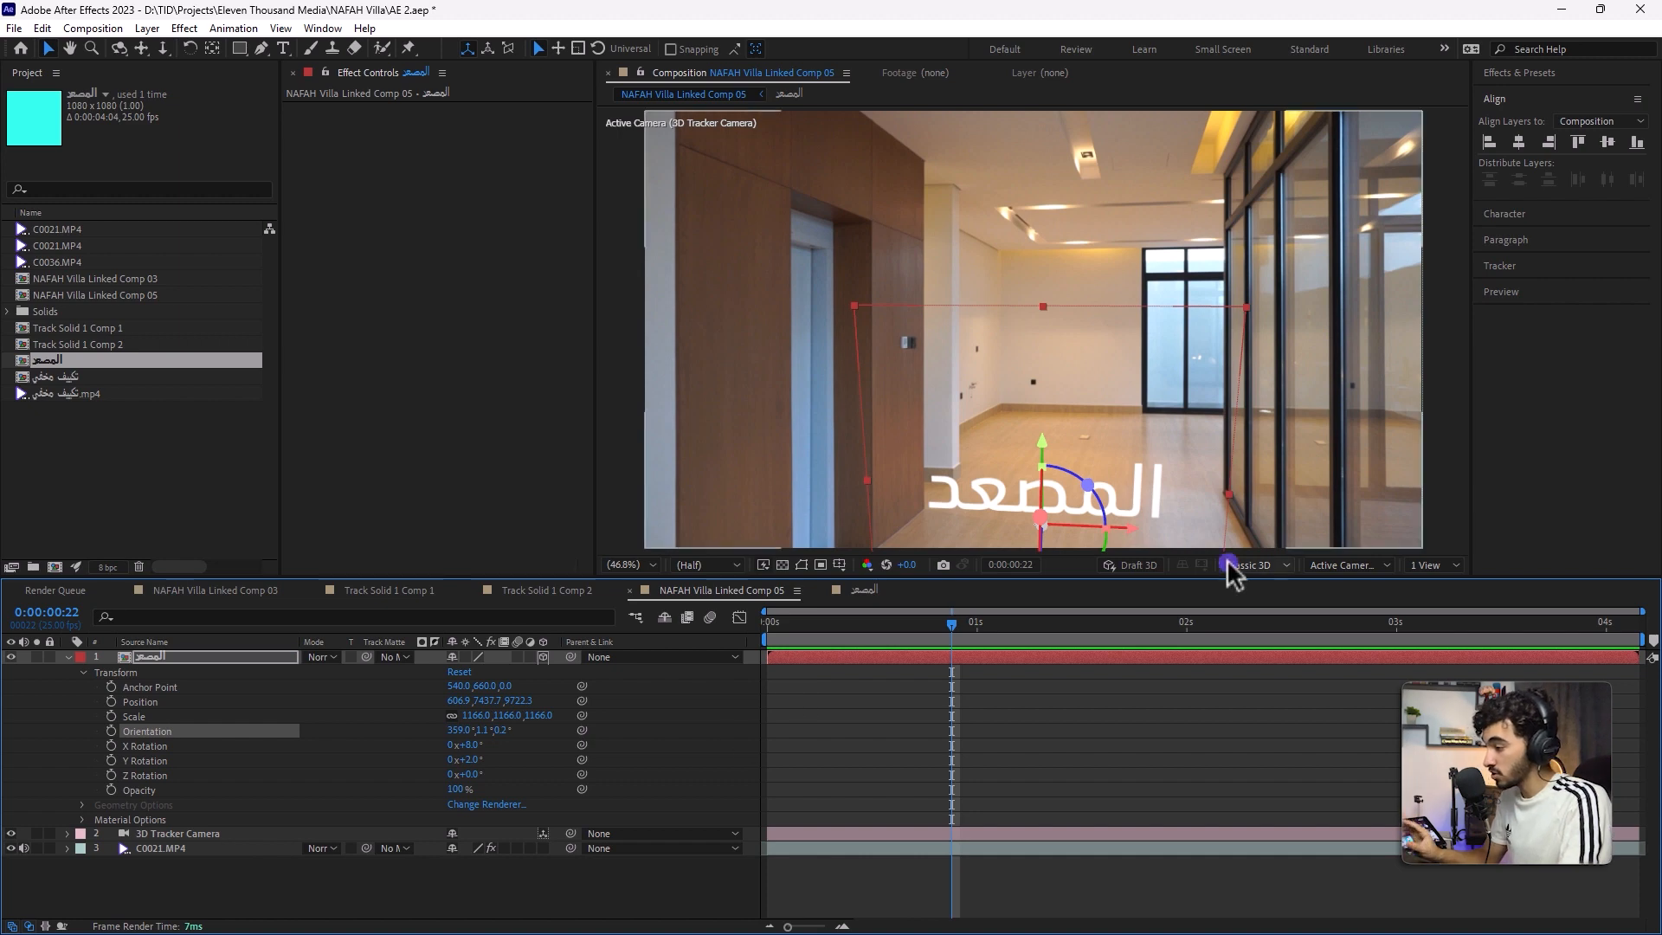
- Find the Perspective Drop Shadow effect and apply it to the text layer inside the المصعد precomp
{"action": "left_click", "coordinate": [873, 592]}
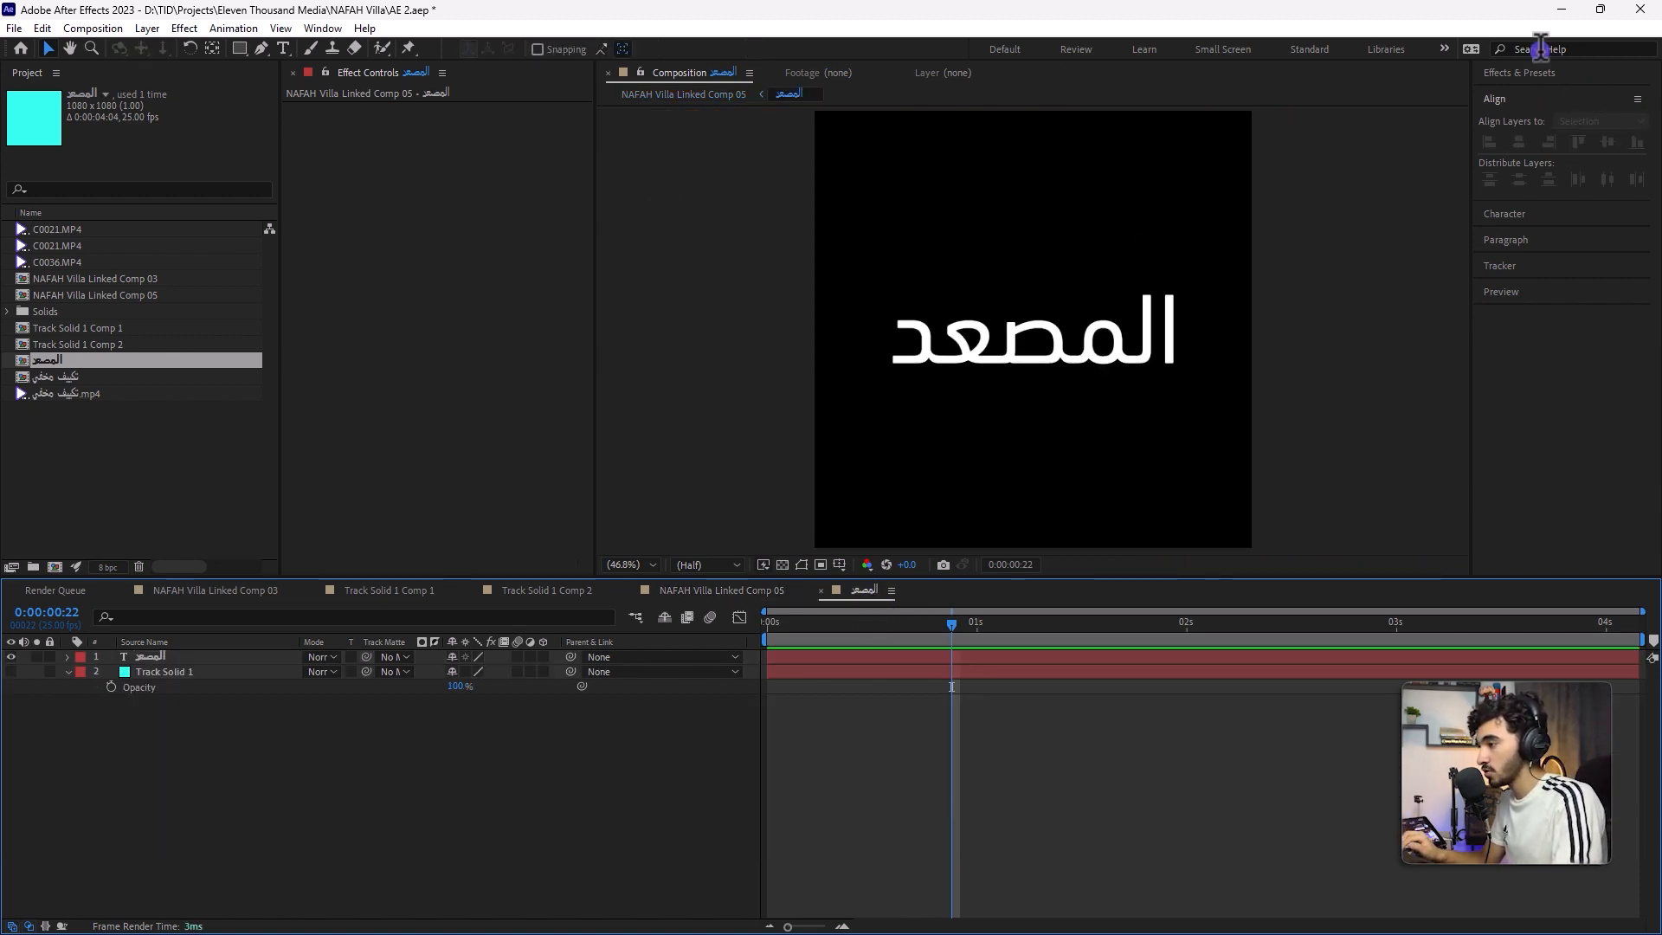
{"action": "left_click", "coordinate": [1518, 76]}
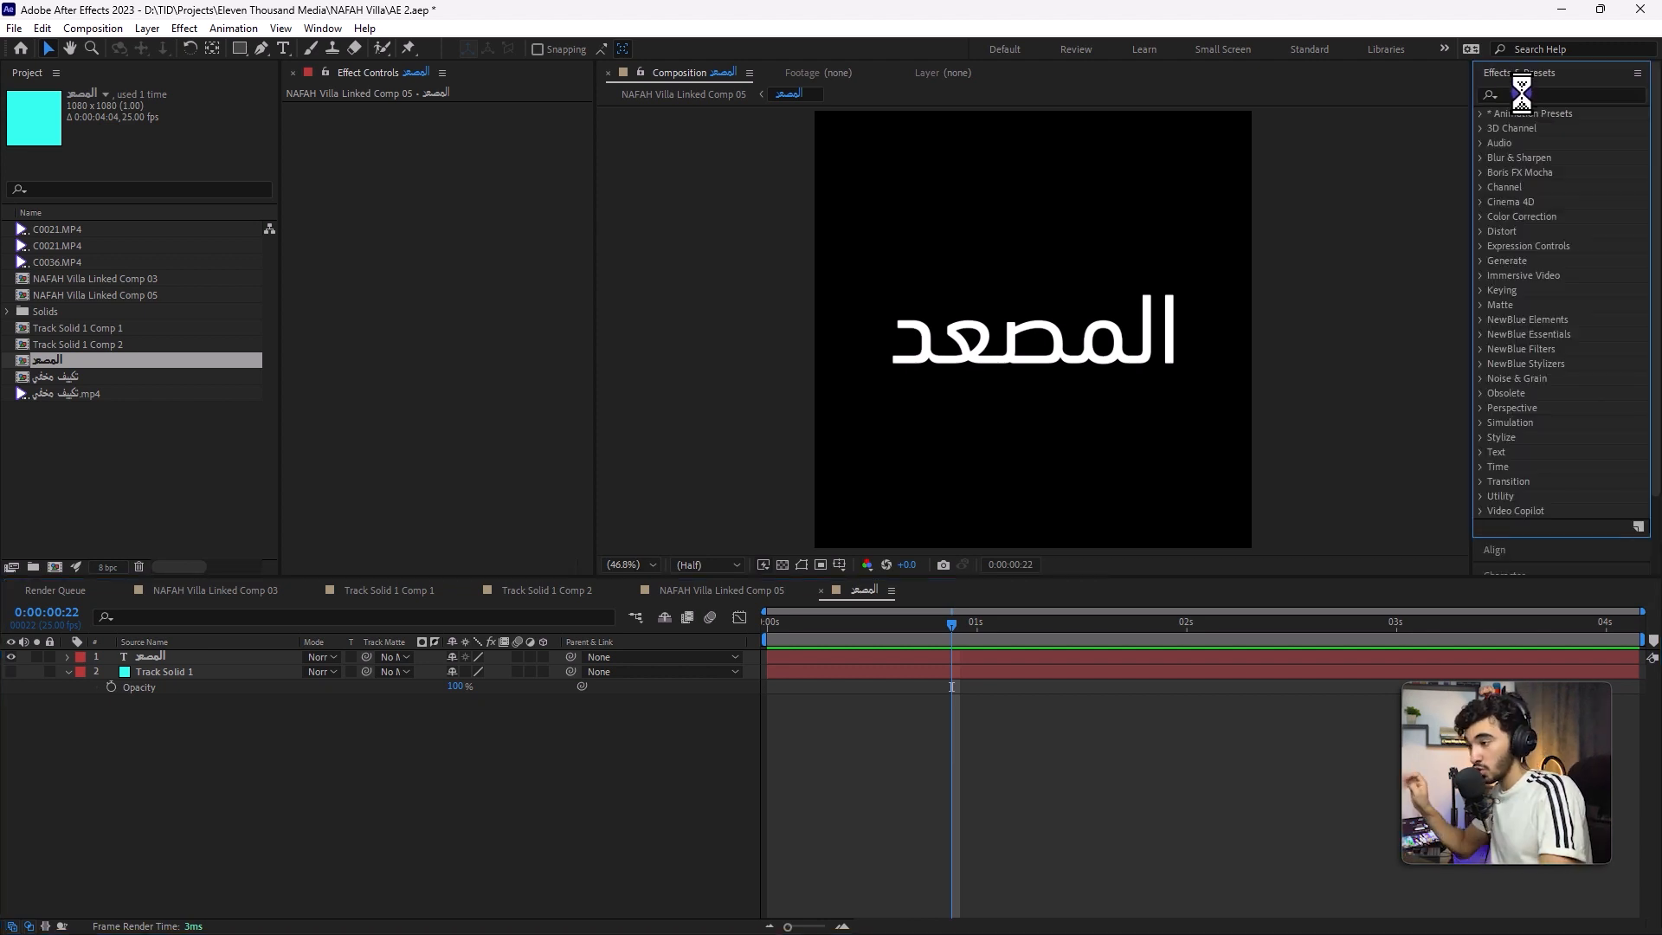
{"action": "left_click", "coordinate": [1504, 94]}
{"action": "type", "text": "ب"}
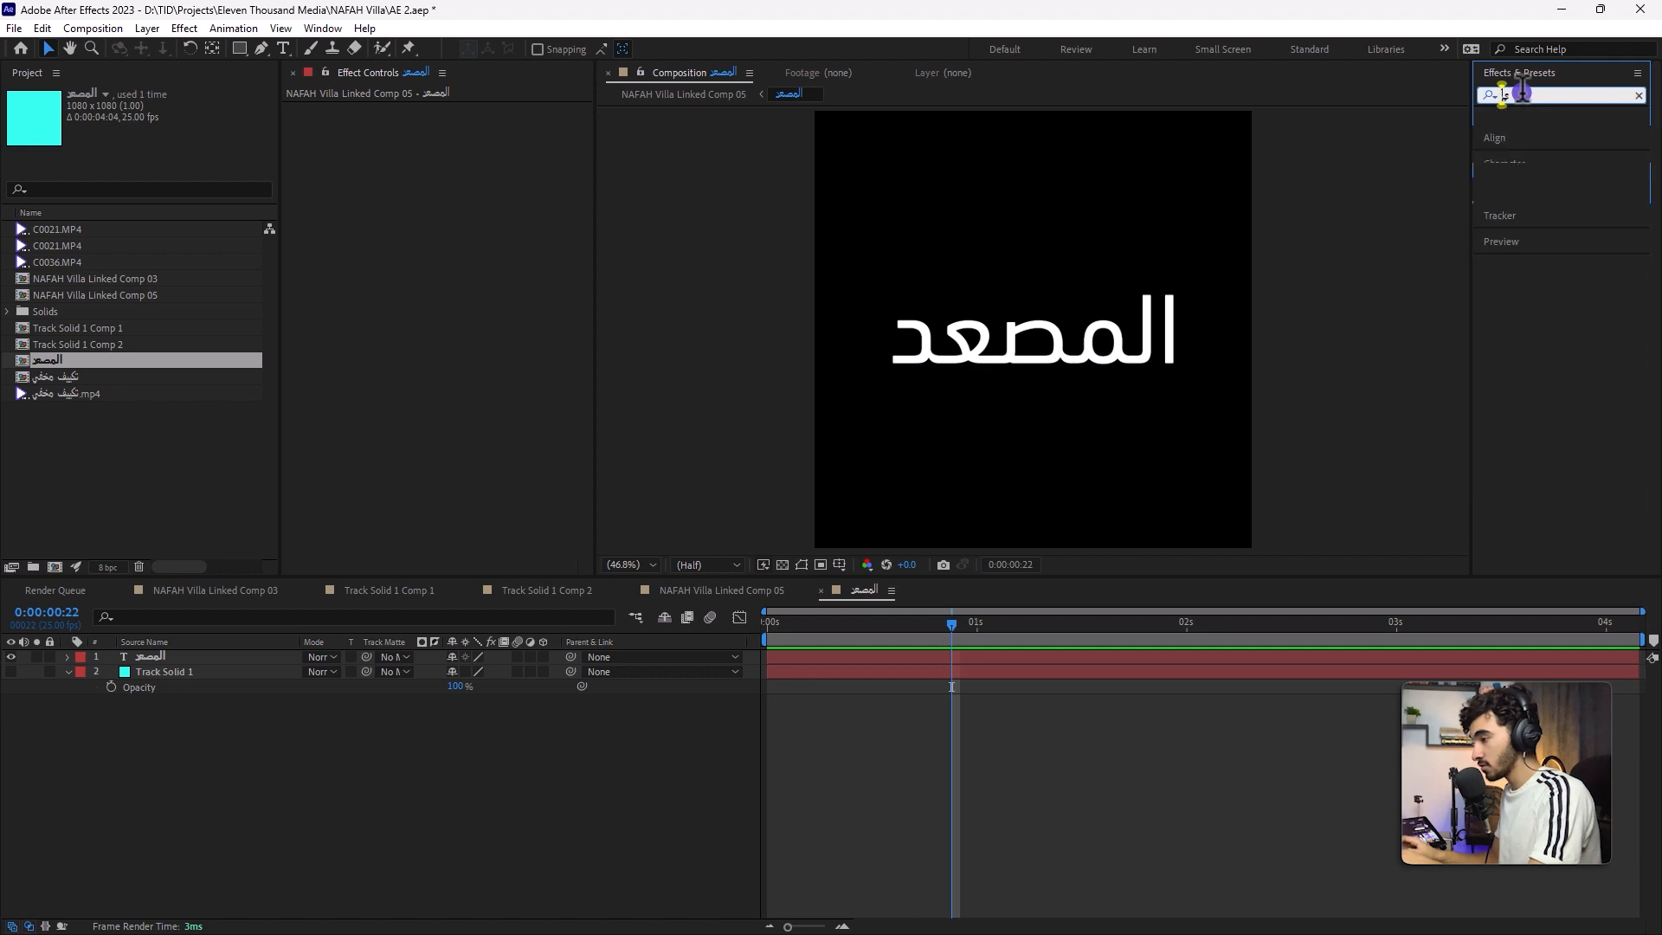
{"action": "key", "text": "BackSpace"}
{"action": "type", "text": "Drop"}
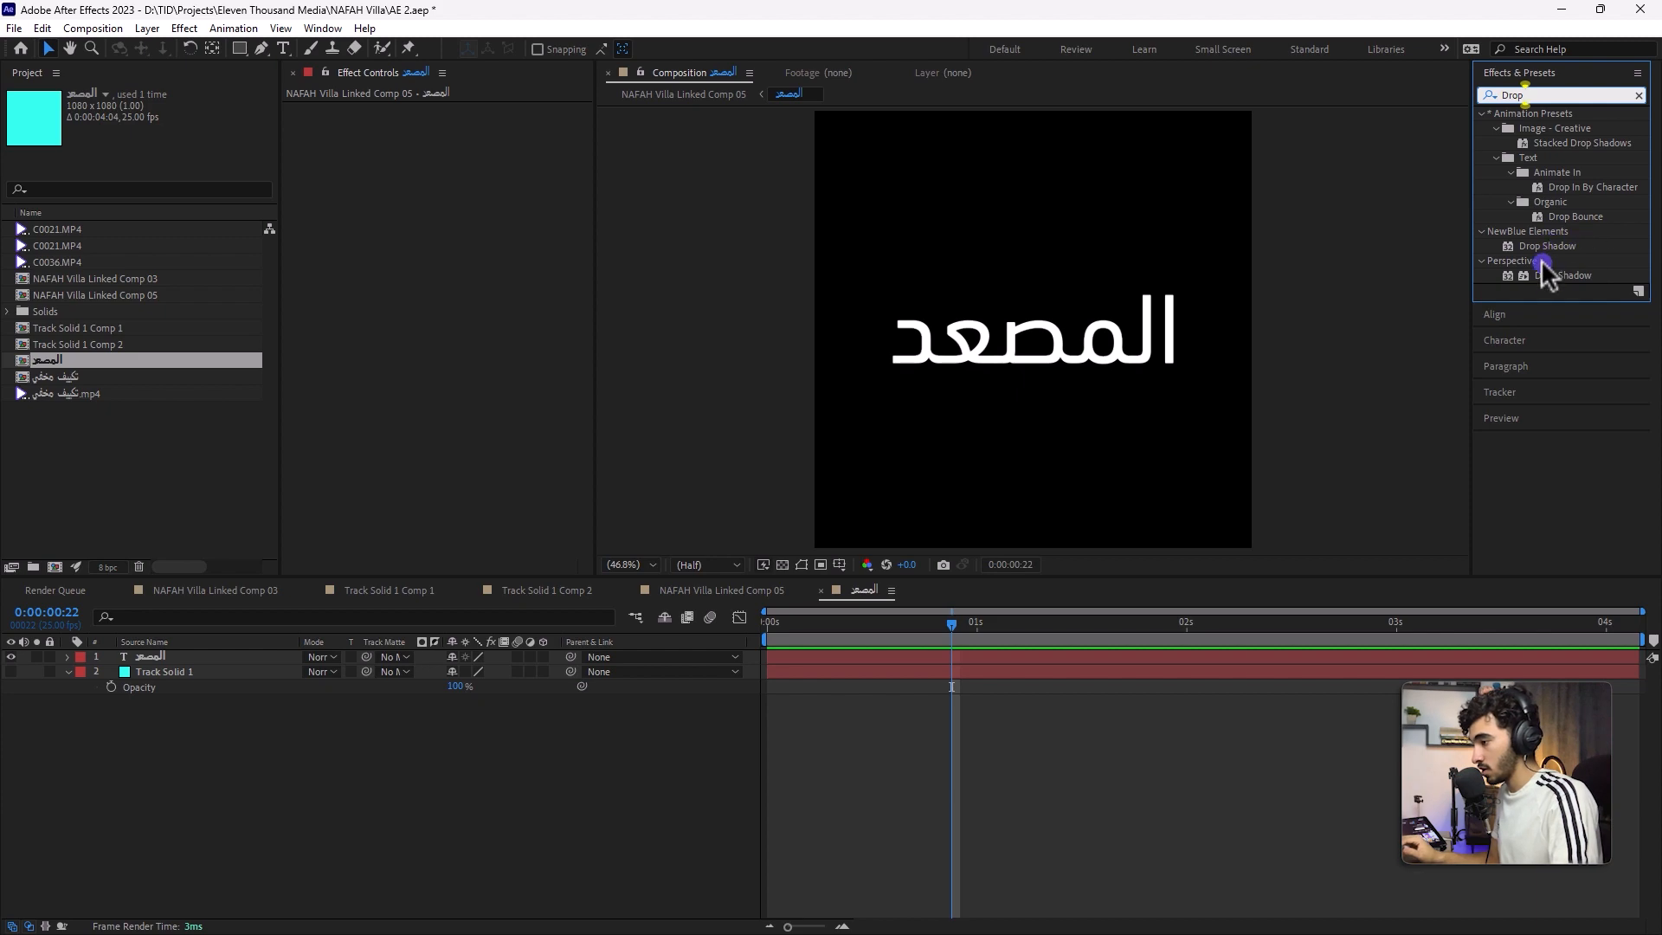
{"action": "left_click_drag", "start_coordinate": [1546, 274], "coordinate": [156, 661]}
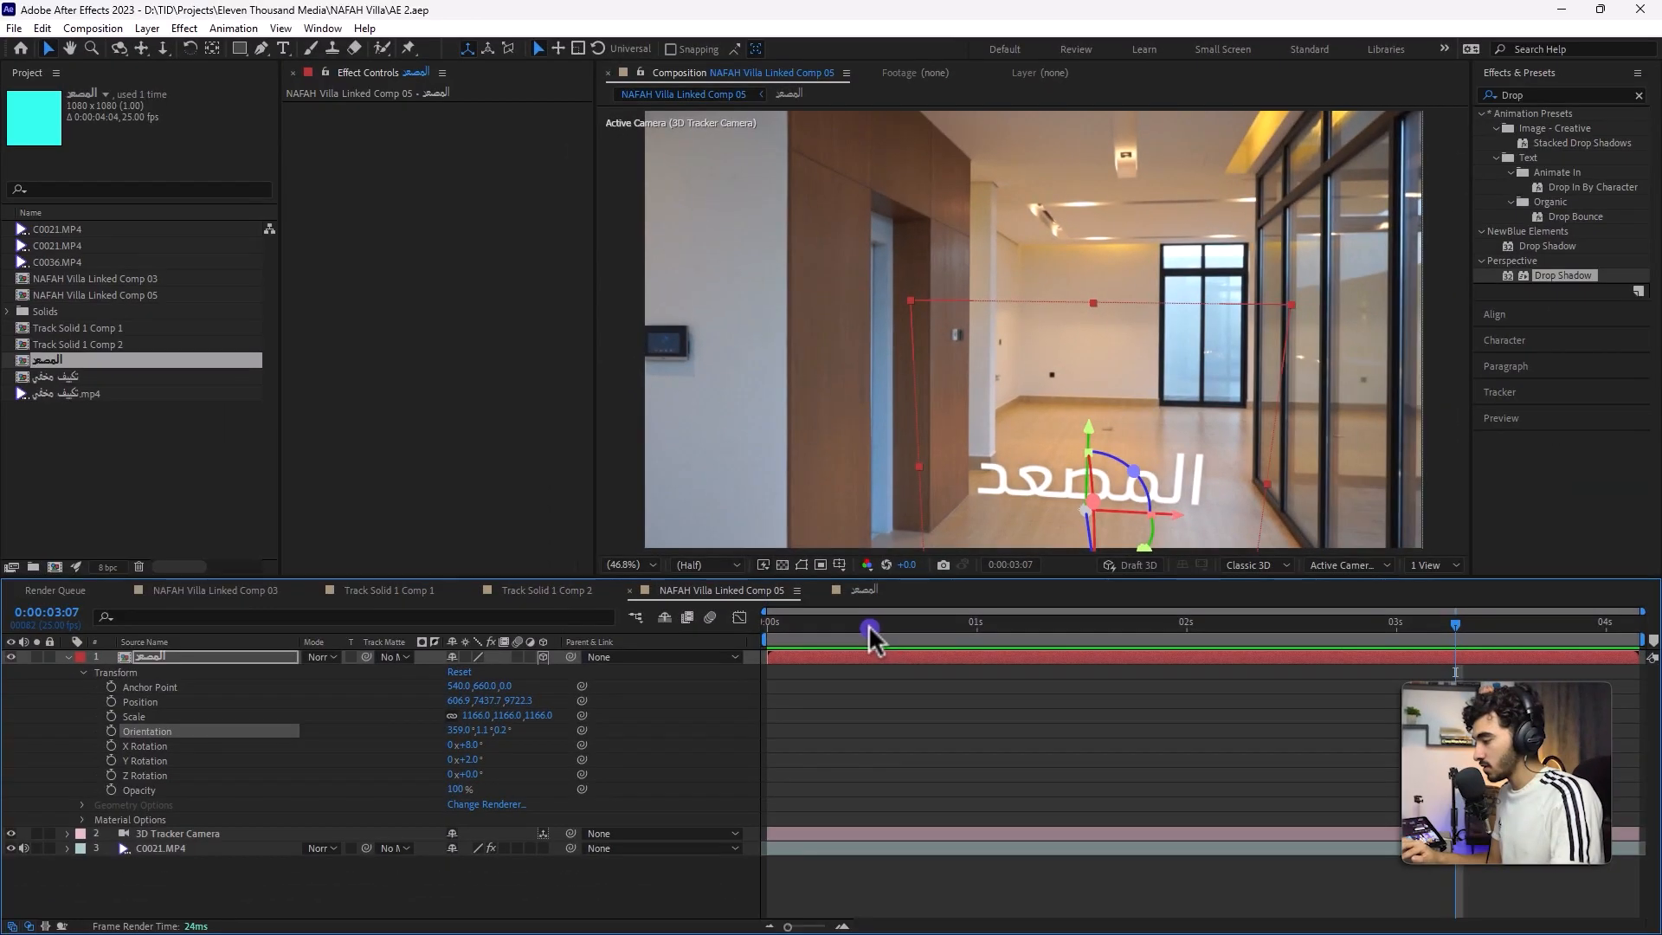
- Switch to Premiere Pro and scrub through the linked NAFAH Villa Linked Comp 05 clip to check the tracked title
{"action": "left_click_drag", "start_coordinate": [871, 631], "coordinate": [731, 638]}
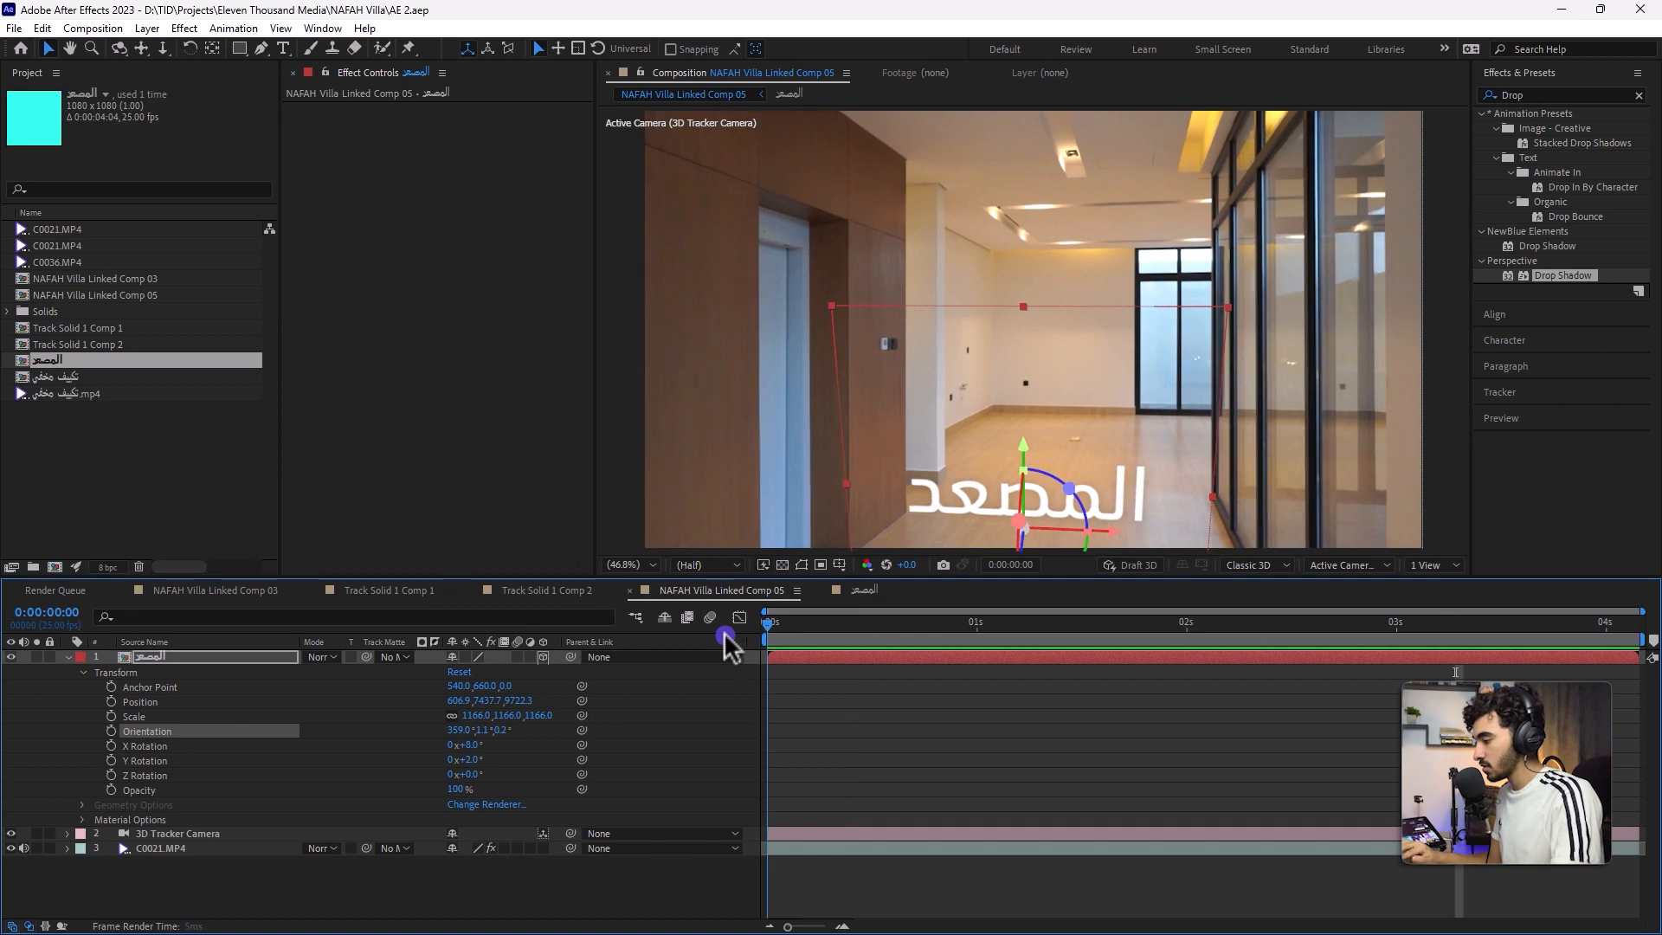
{"action": "key", "text": "super"}
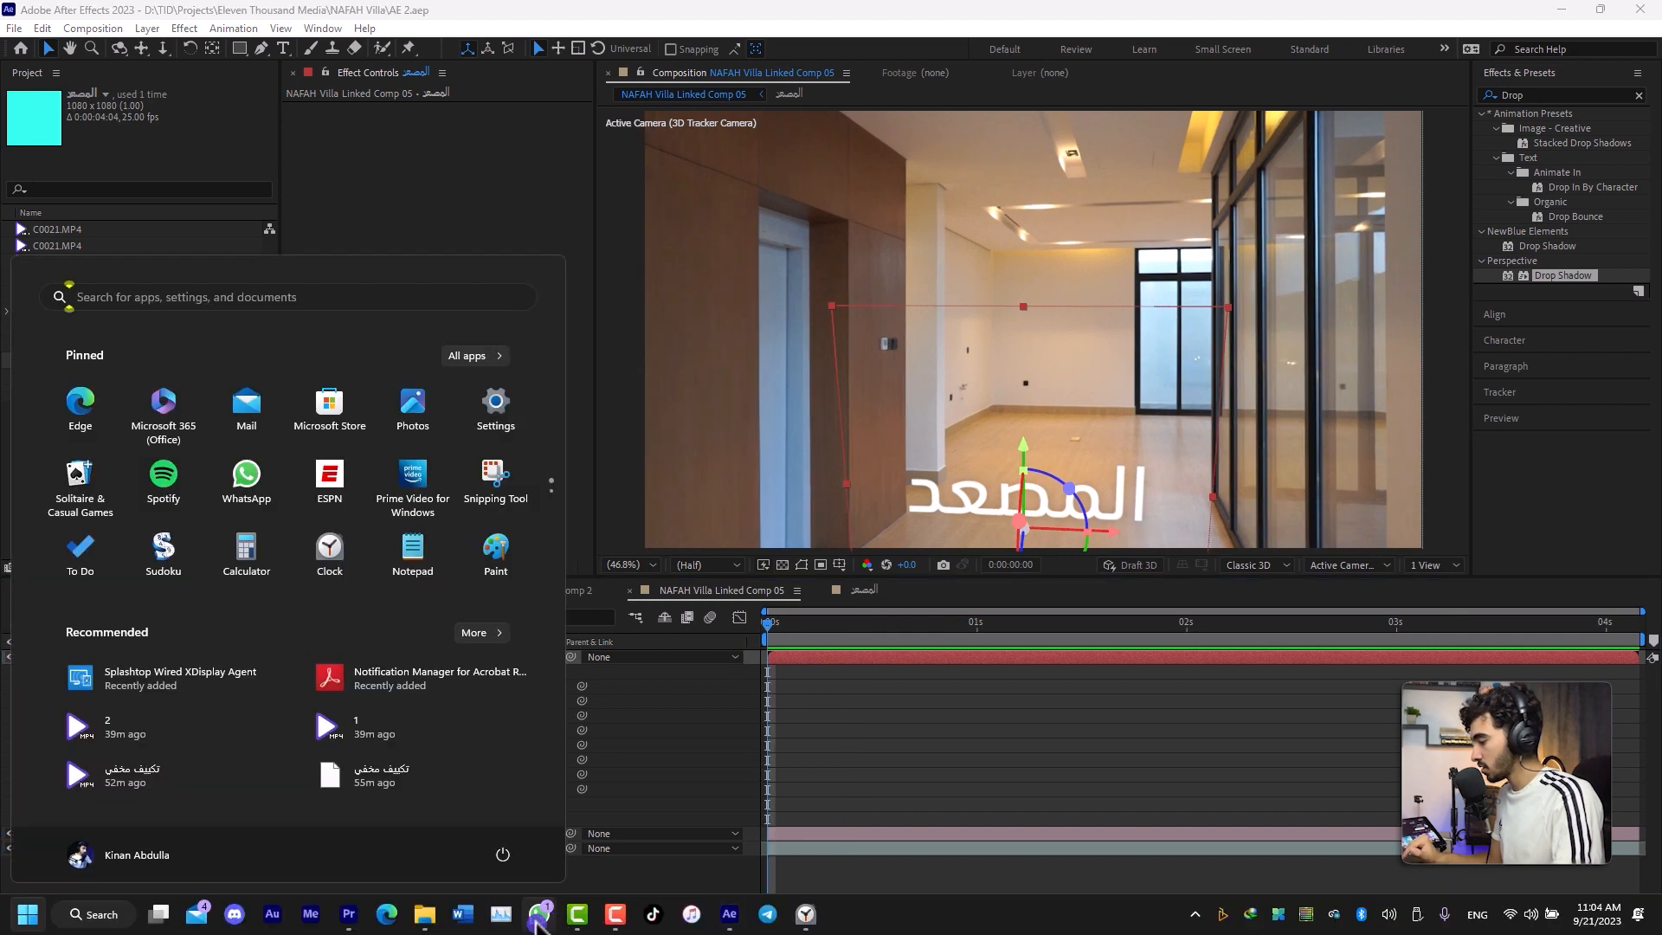
{"action": "left_click", "coordinate": [349, 914]}
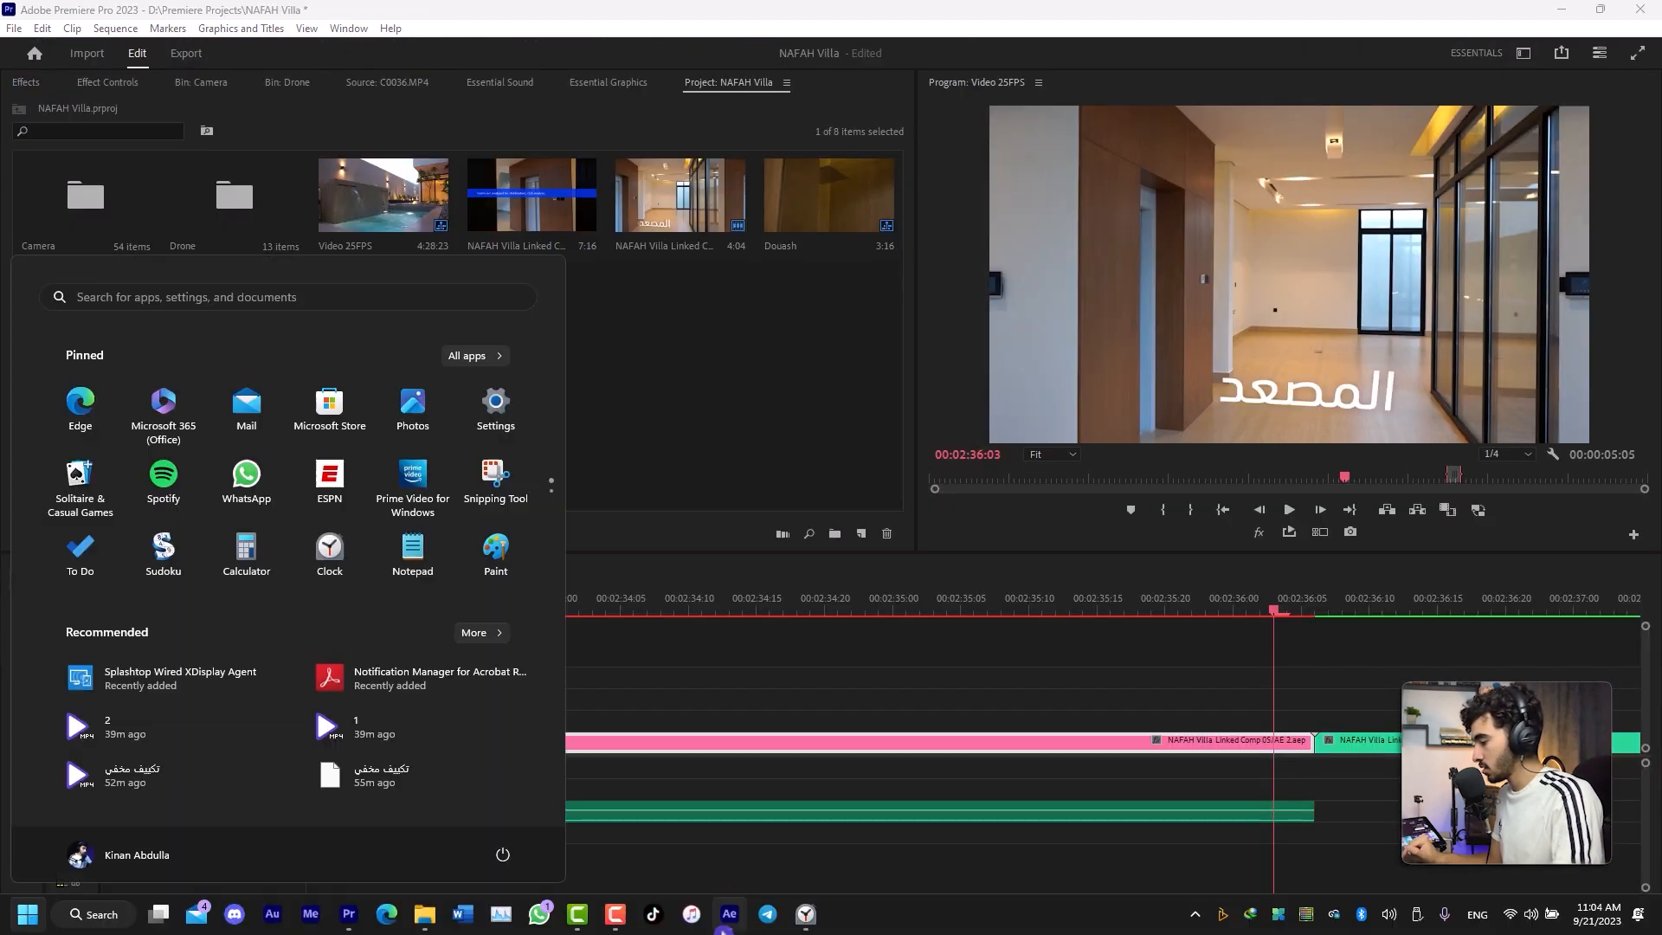
{"action": "left_click_drag", "start_coordinate": [1260, 596], "coordinate": [735, 667]}
{"action": "key", "text": "minus"}
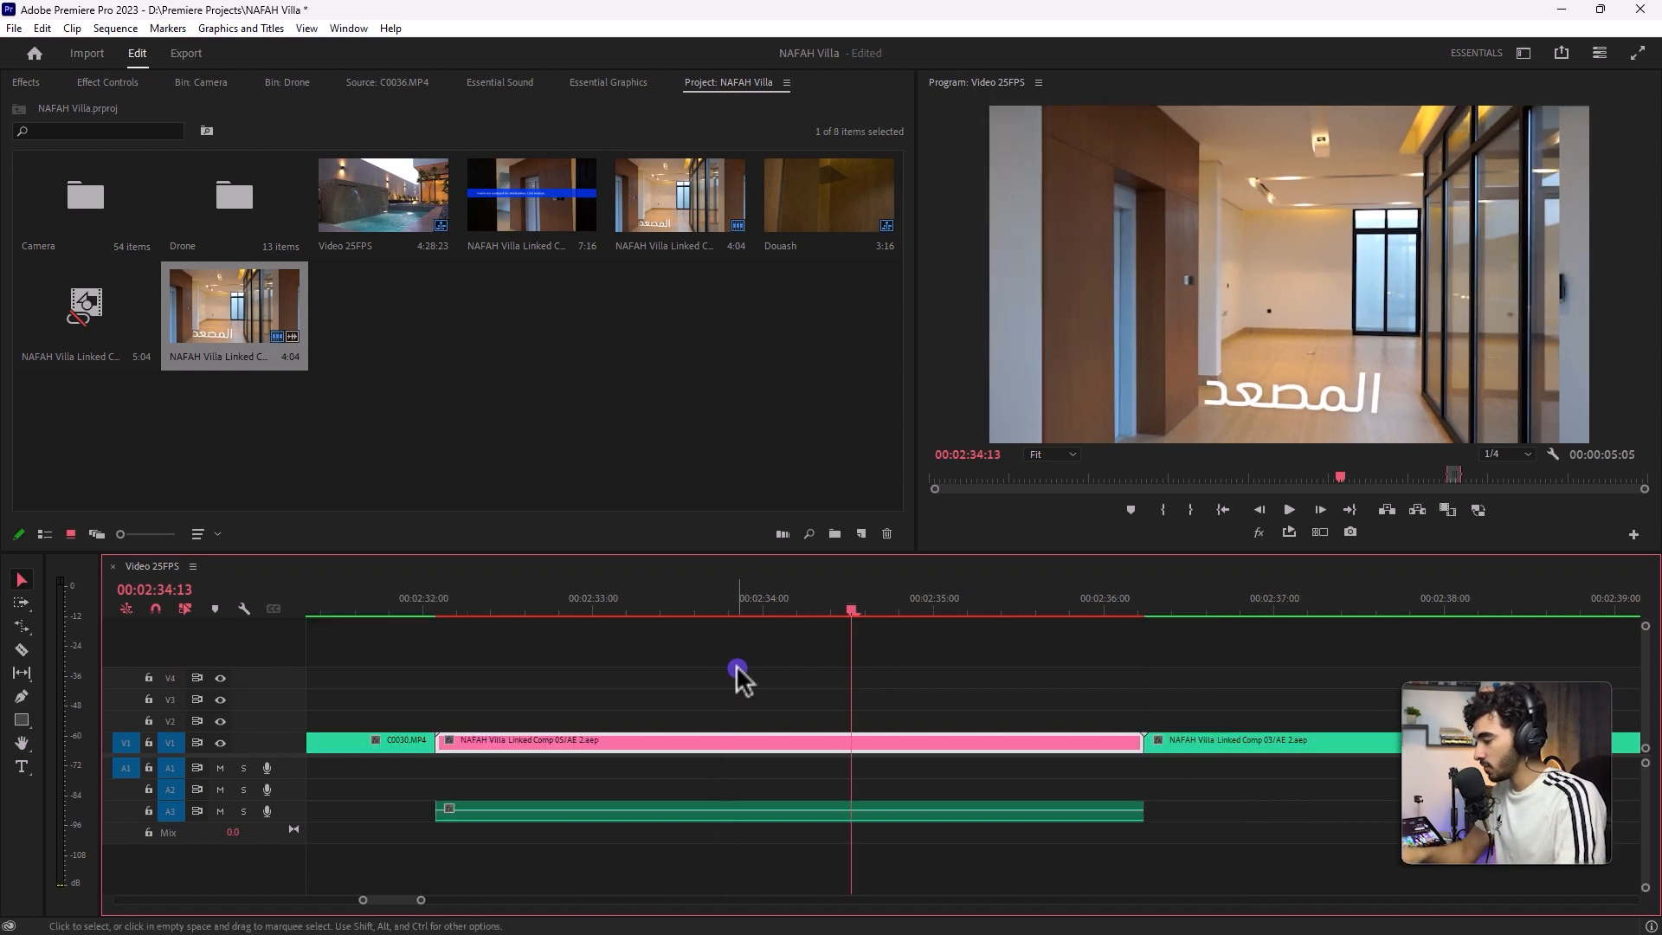
{"action": "key", "text": "minus"}
{"action": "left_click_drag", "start_coordinate": [637, 598], "coordinate": [1113, 661]}
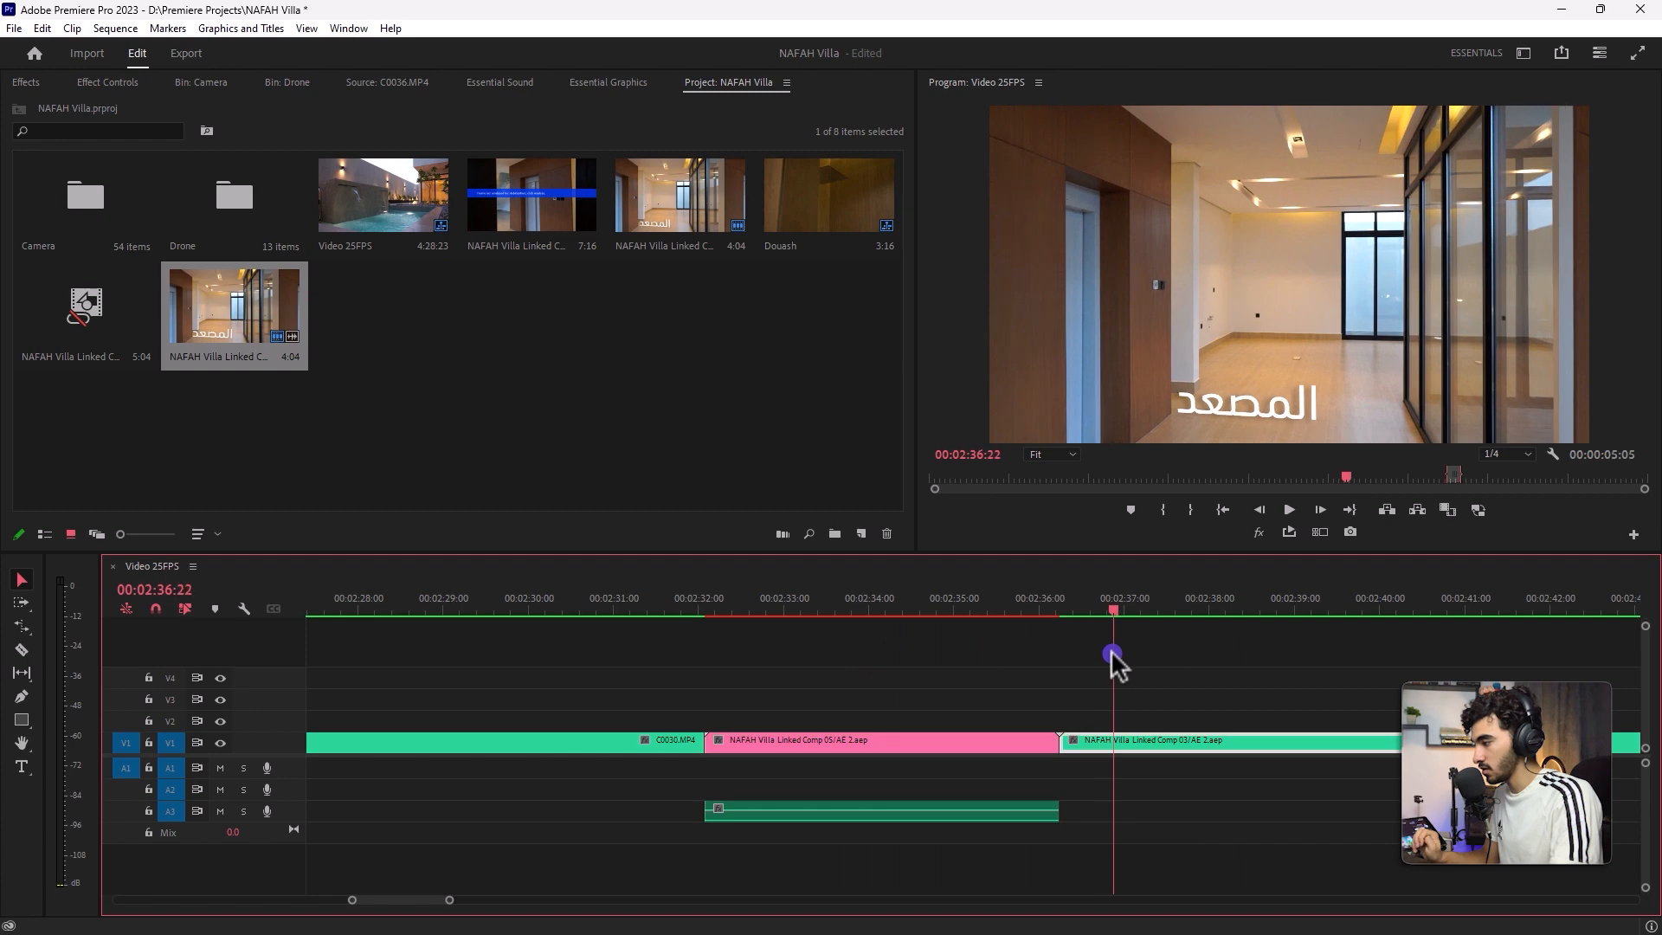
{"action": "key", "text": "super"}
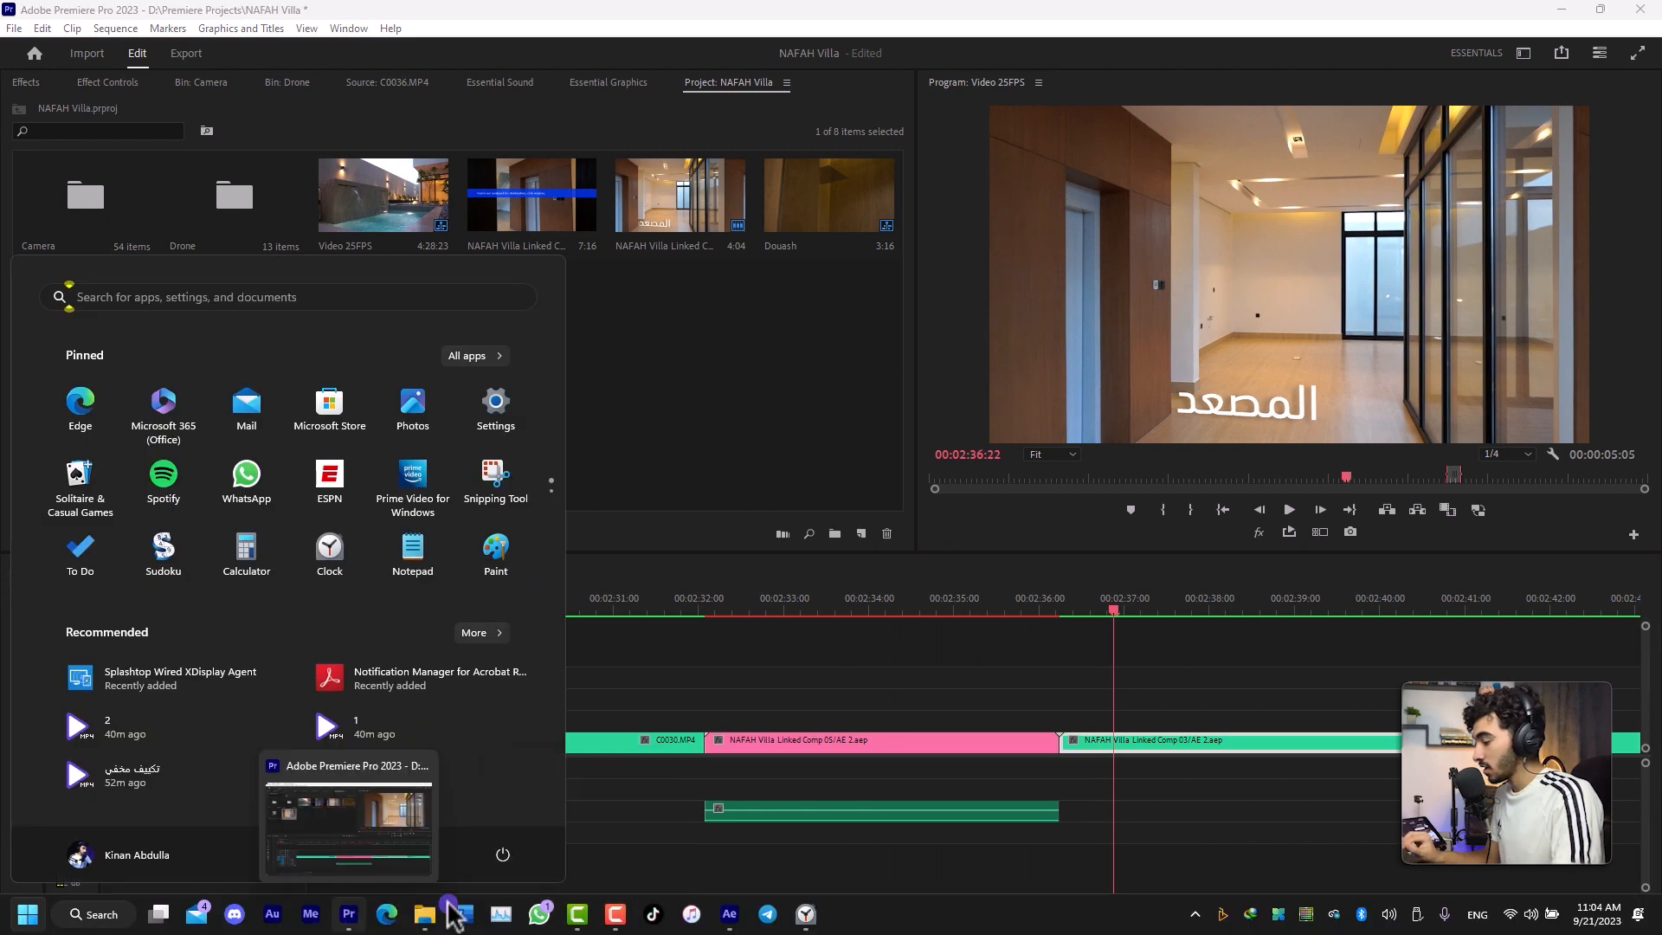
{"action": "left_click", "coordinate": [612, 925]}
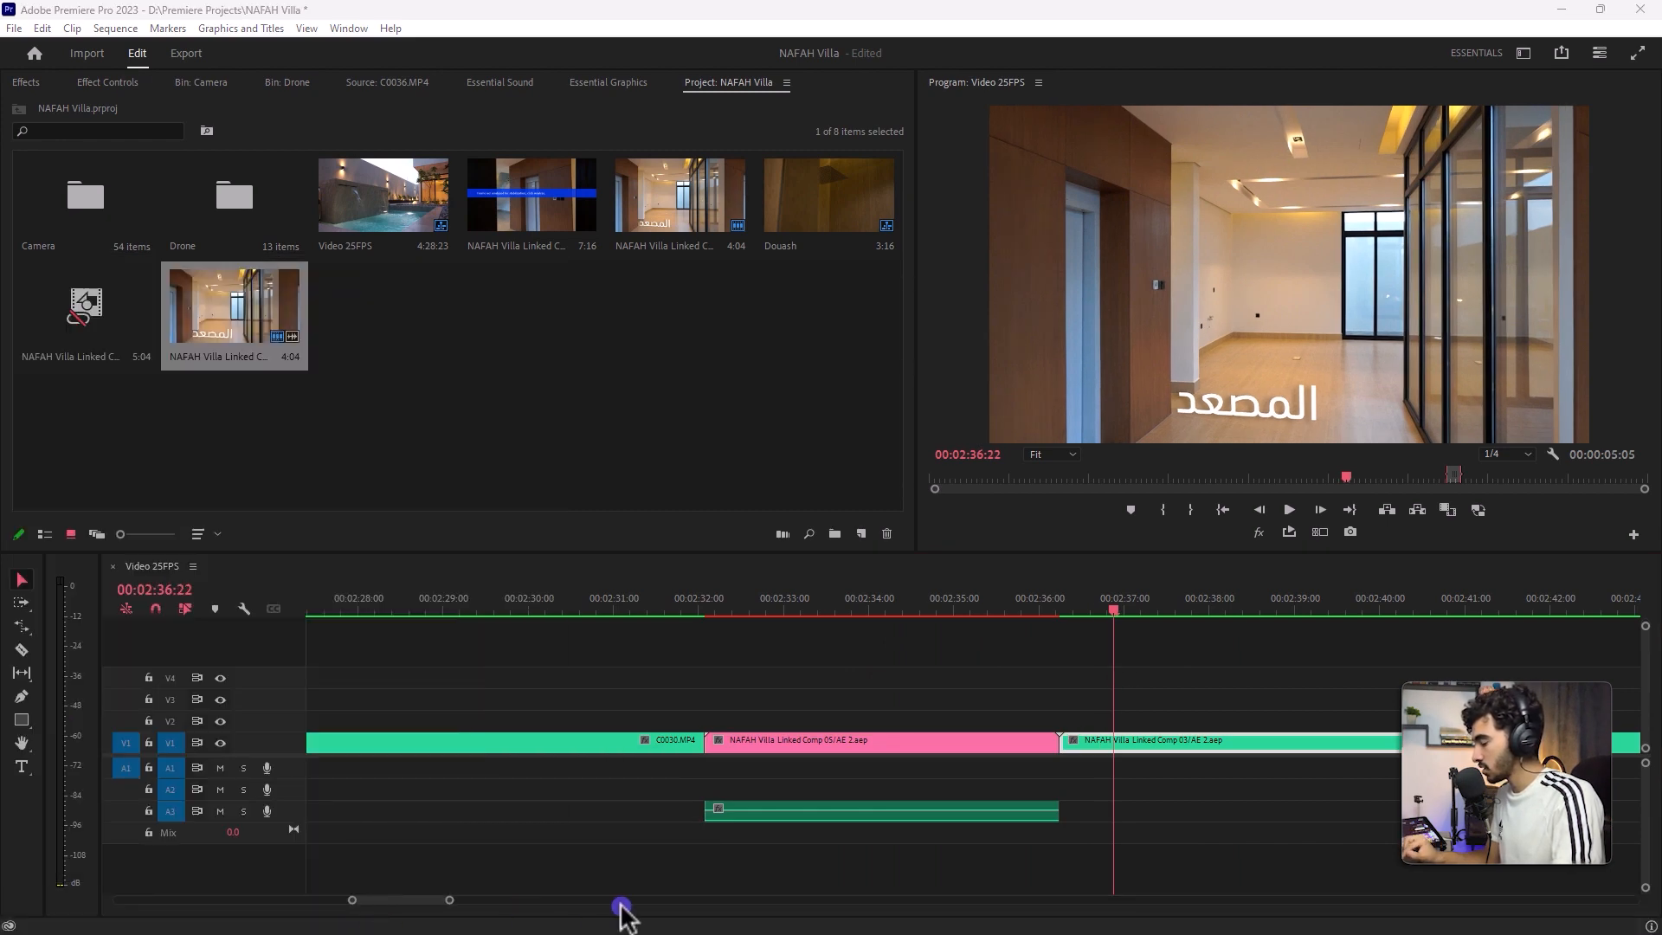
{"action": "key", "text": "super"}
{"action": "left_click", "coordinate": [732, 912]}
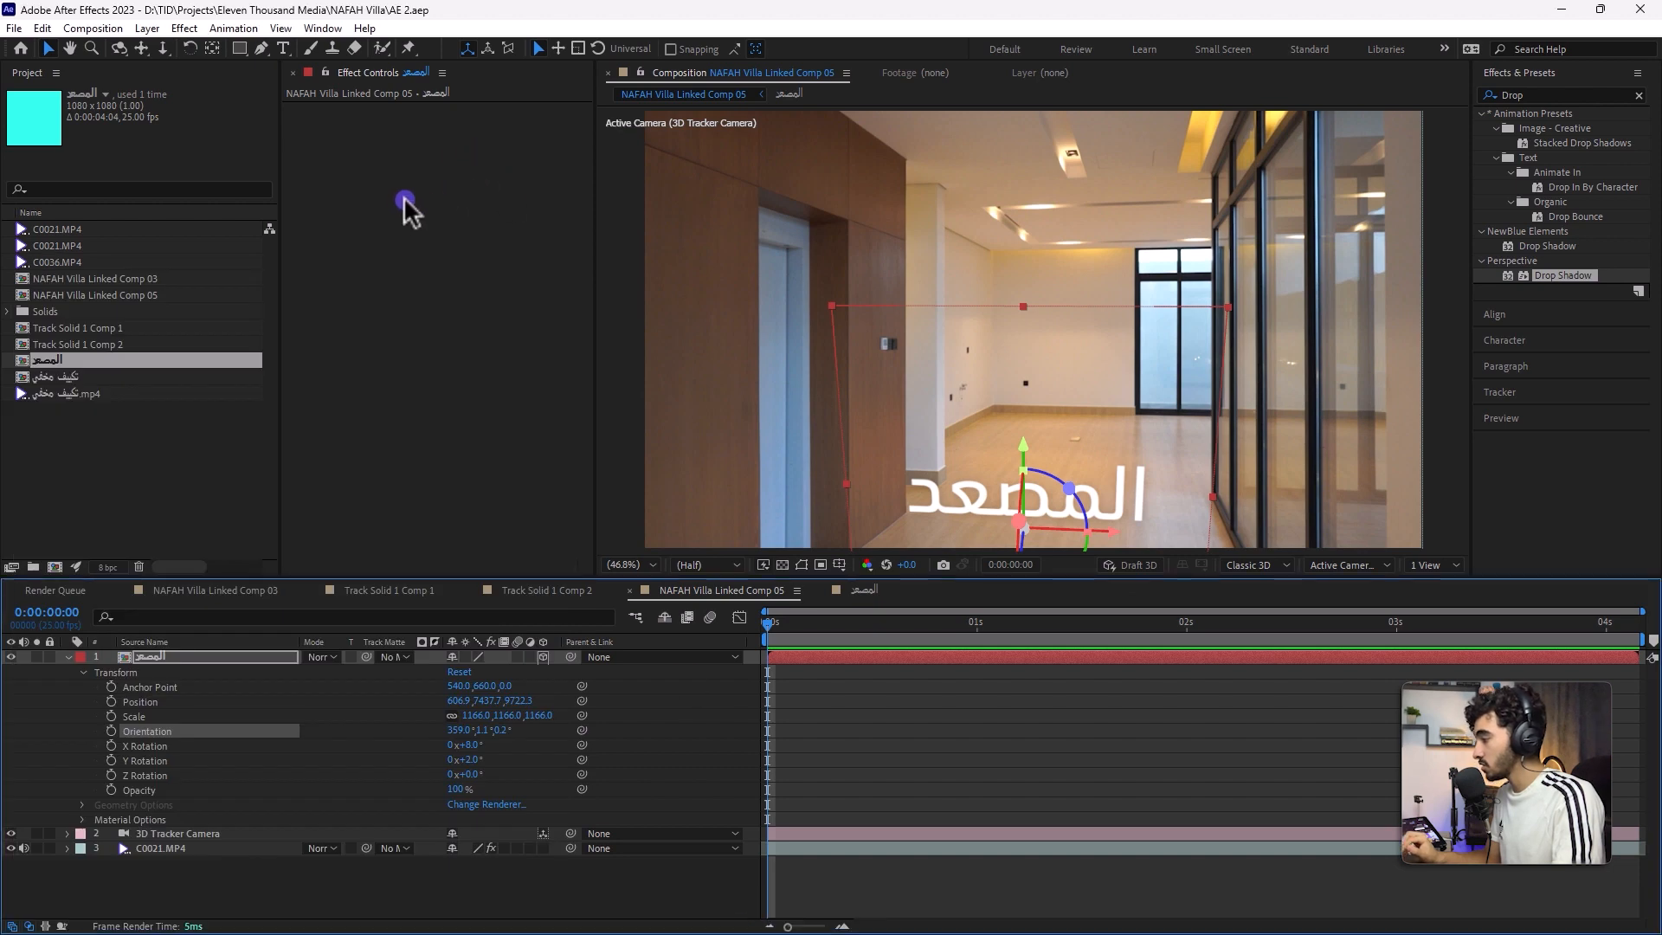
{"action": "left_click", "coordinate": [189, 435]}
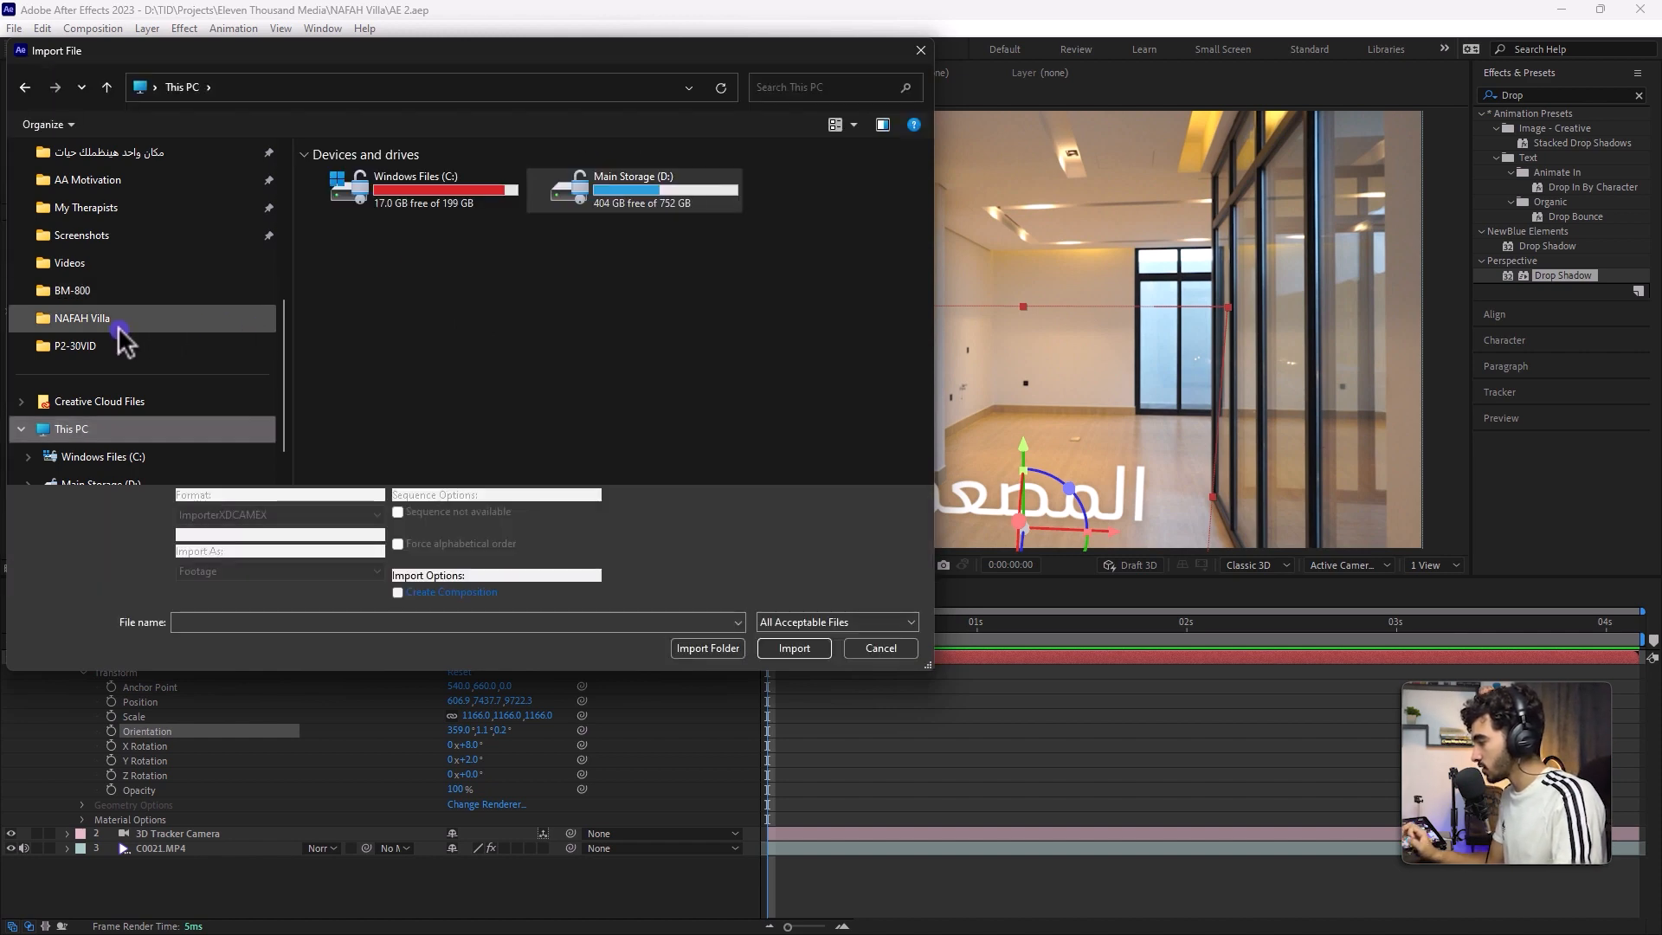
{"action": "left_click", "coordinate": [78, 345]}
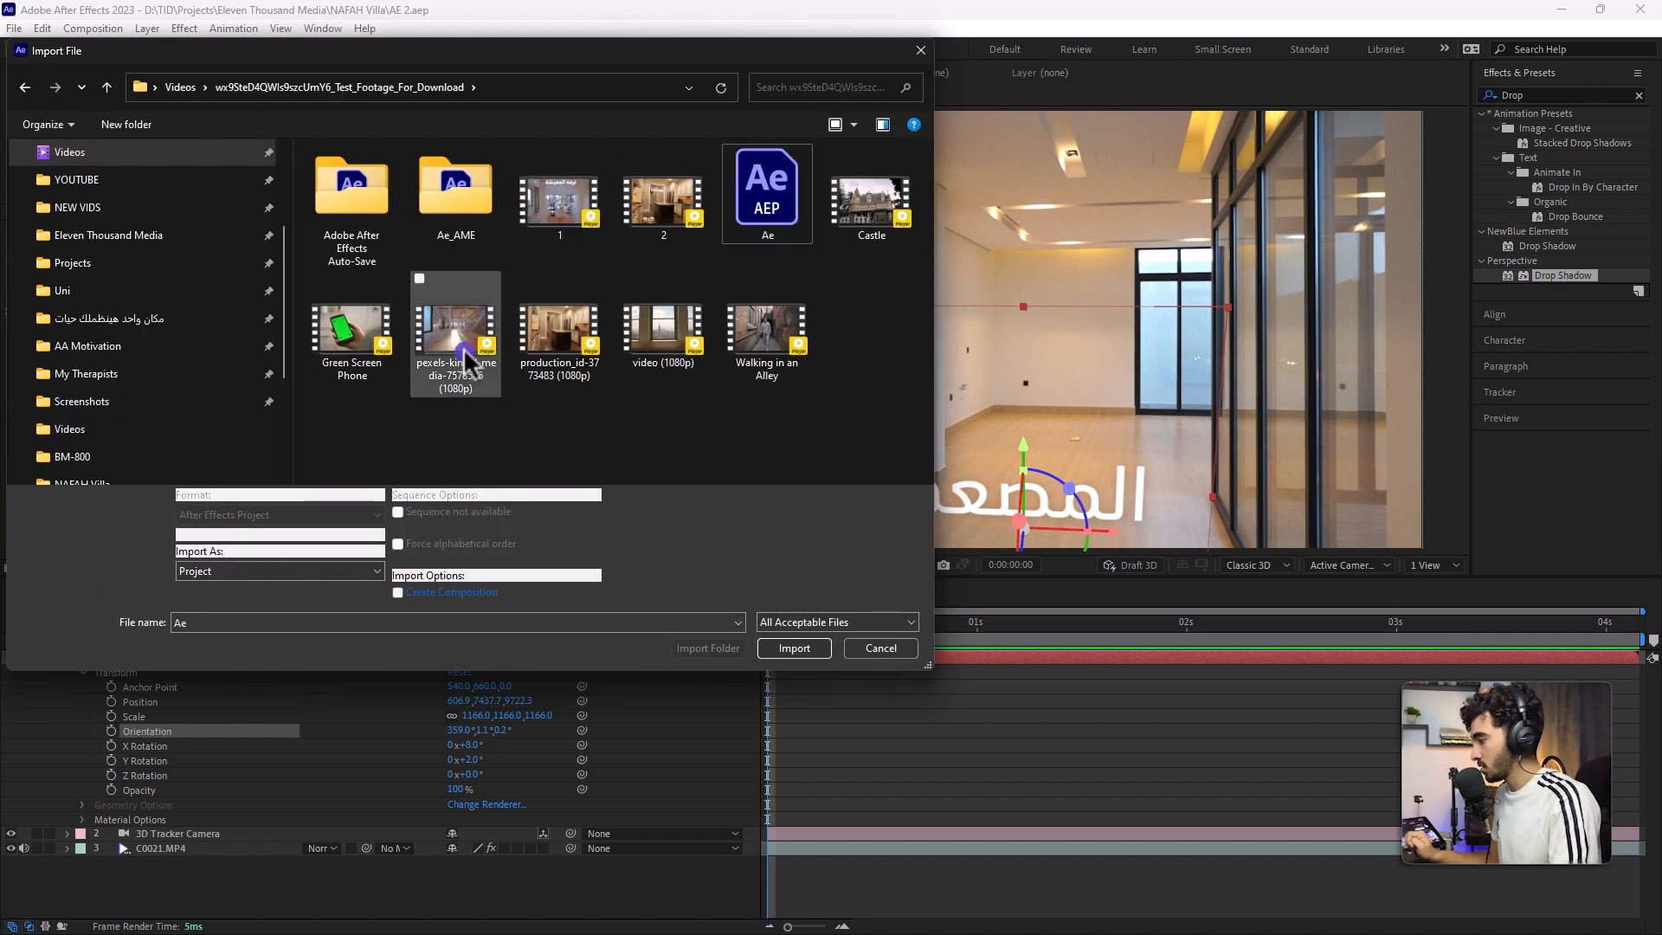
{"action": "double_click", "coordinate": [453, 354]}
- Open the imported pexels clip as footage and trim it with in point 0:00:08:07 and out point 0:00:20:05
{"action": "double_click", "coordinate": [185, 311]}
{"action": "left_click_drag", "start_coordinate": [659, 534], "coordinate": [943, 531]}
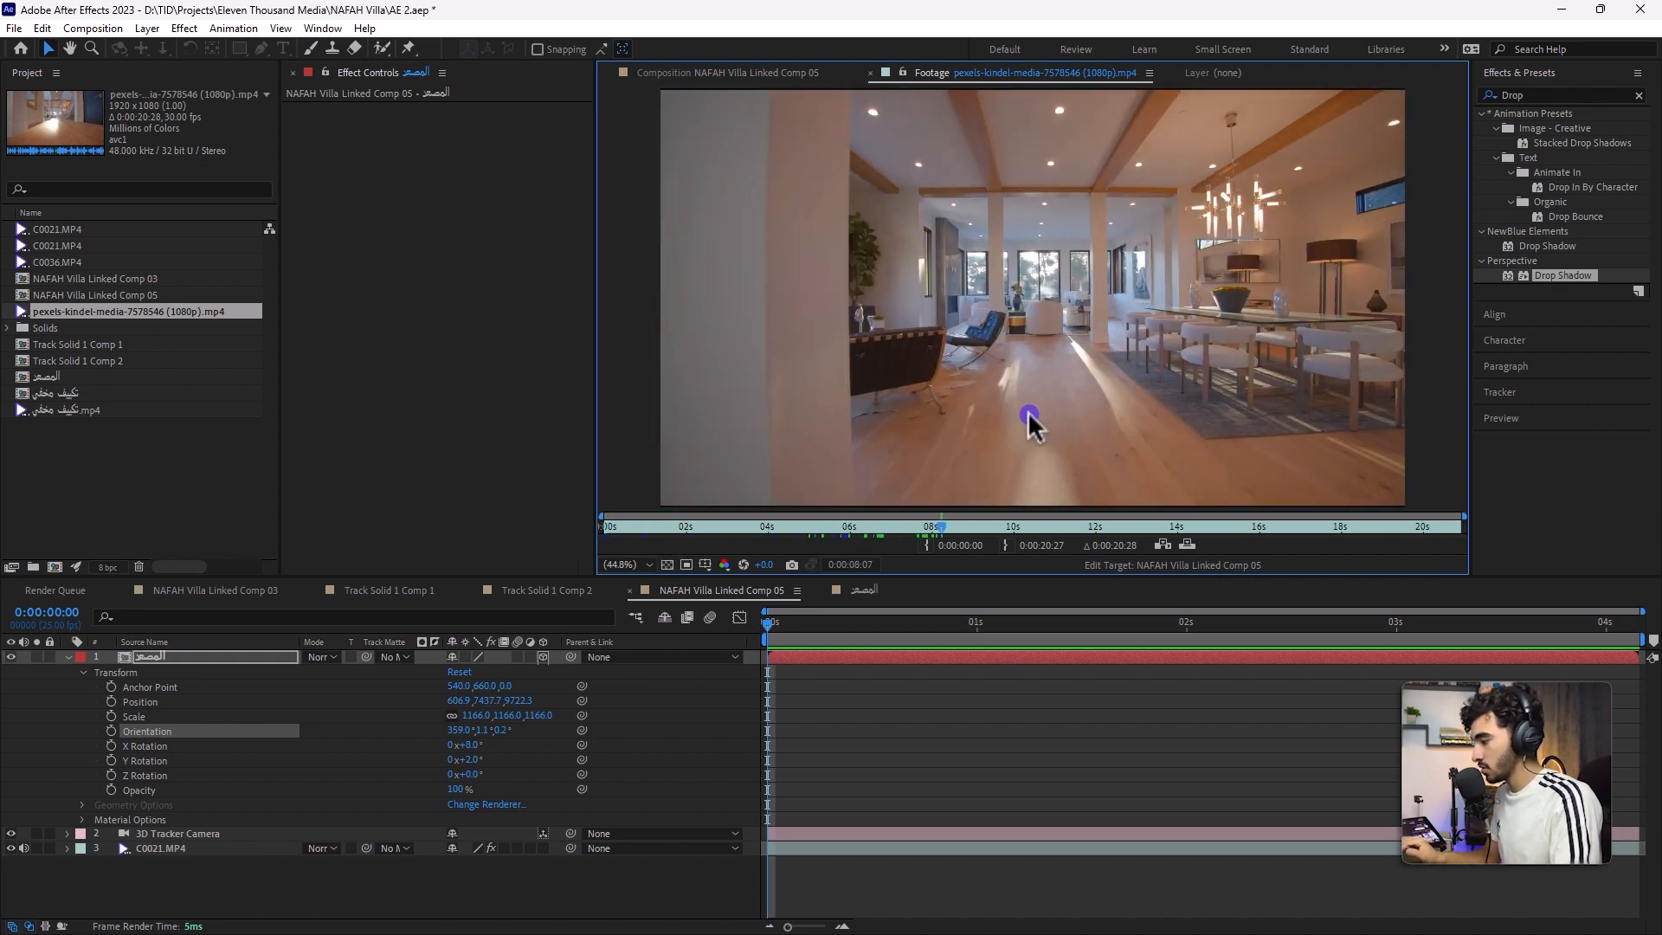
{"action": "left_click", "coordinate": [929, 543]}
{"action": "left_click_drag", "start_coordinate": [958, 528], "coordinate": [1451, 489]}
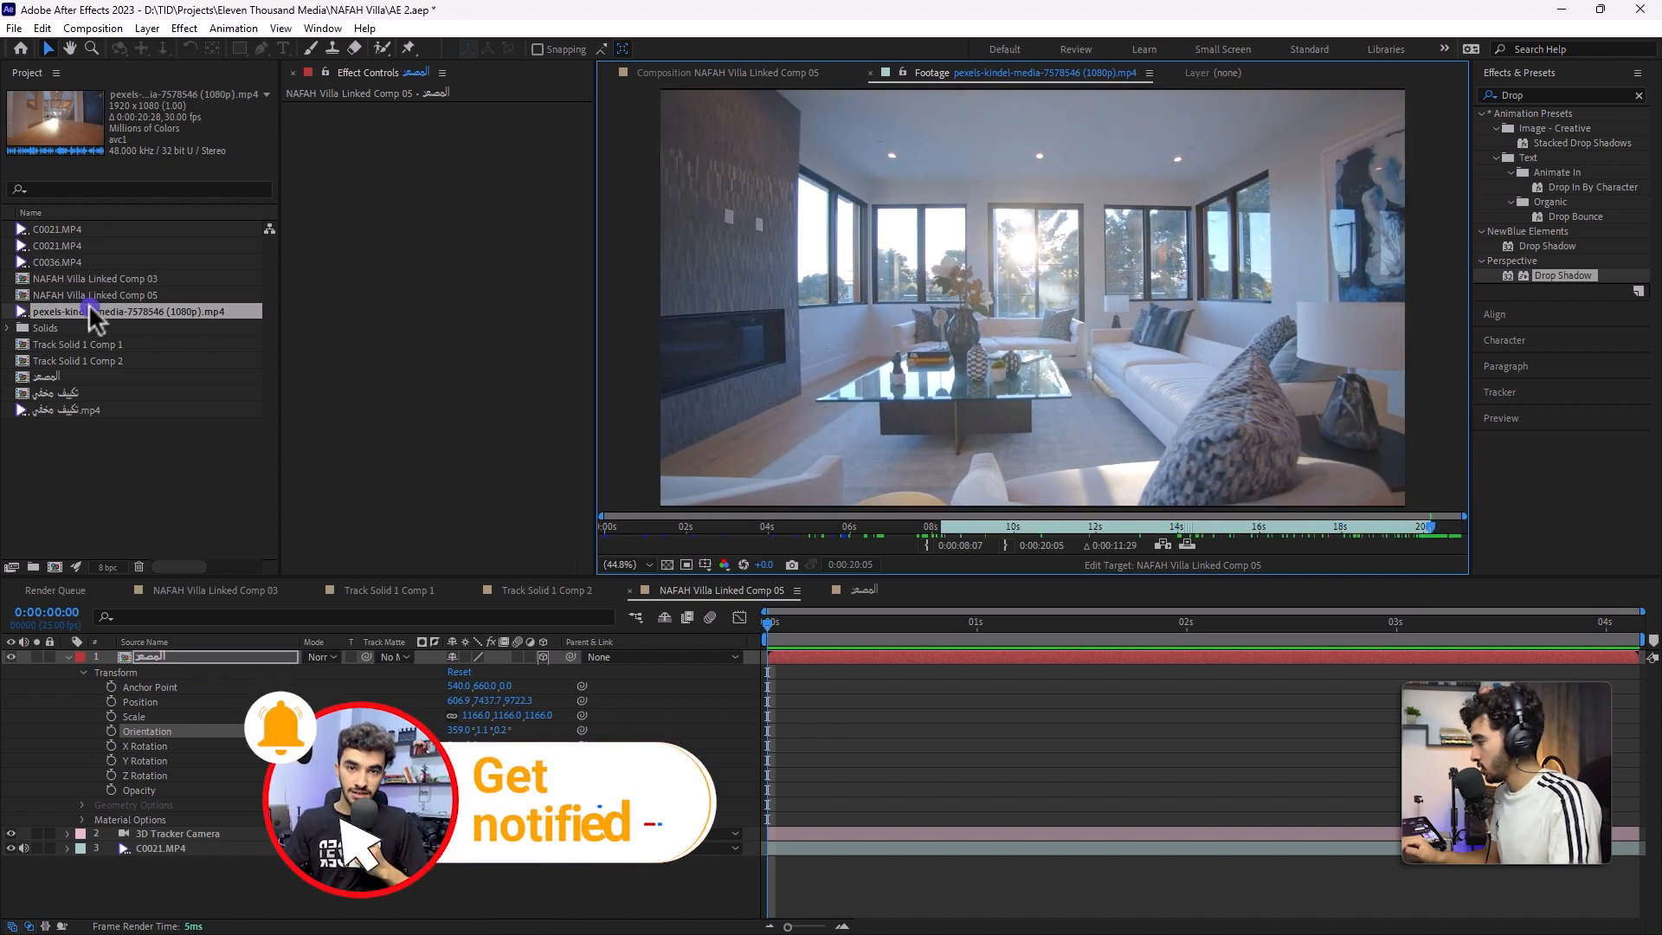
- Create a new composition from the trimmed pexels clip and return to its first frame
{"action": "right_click", "coordinate": [90, 310]}
{"action": "left_click", "coordinate": [173, 356]}
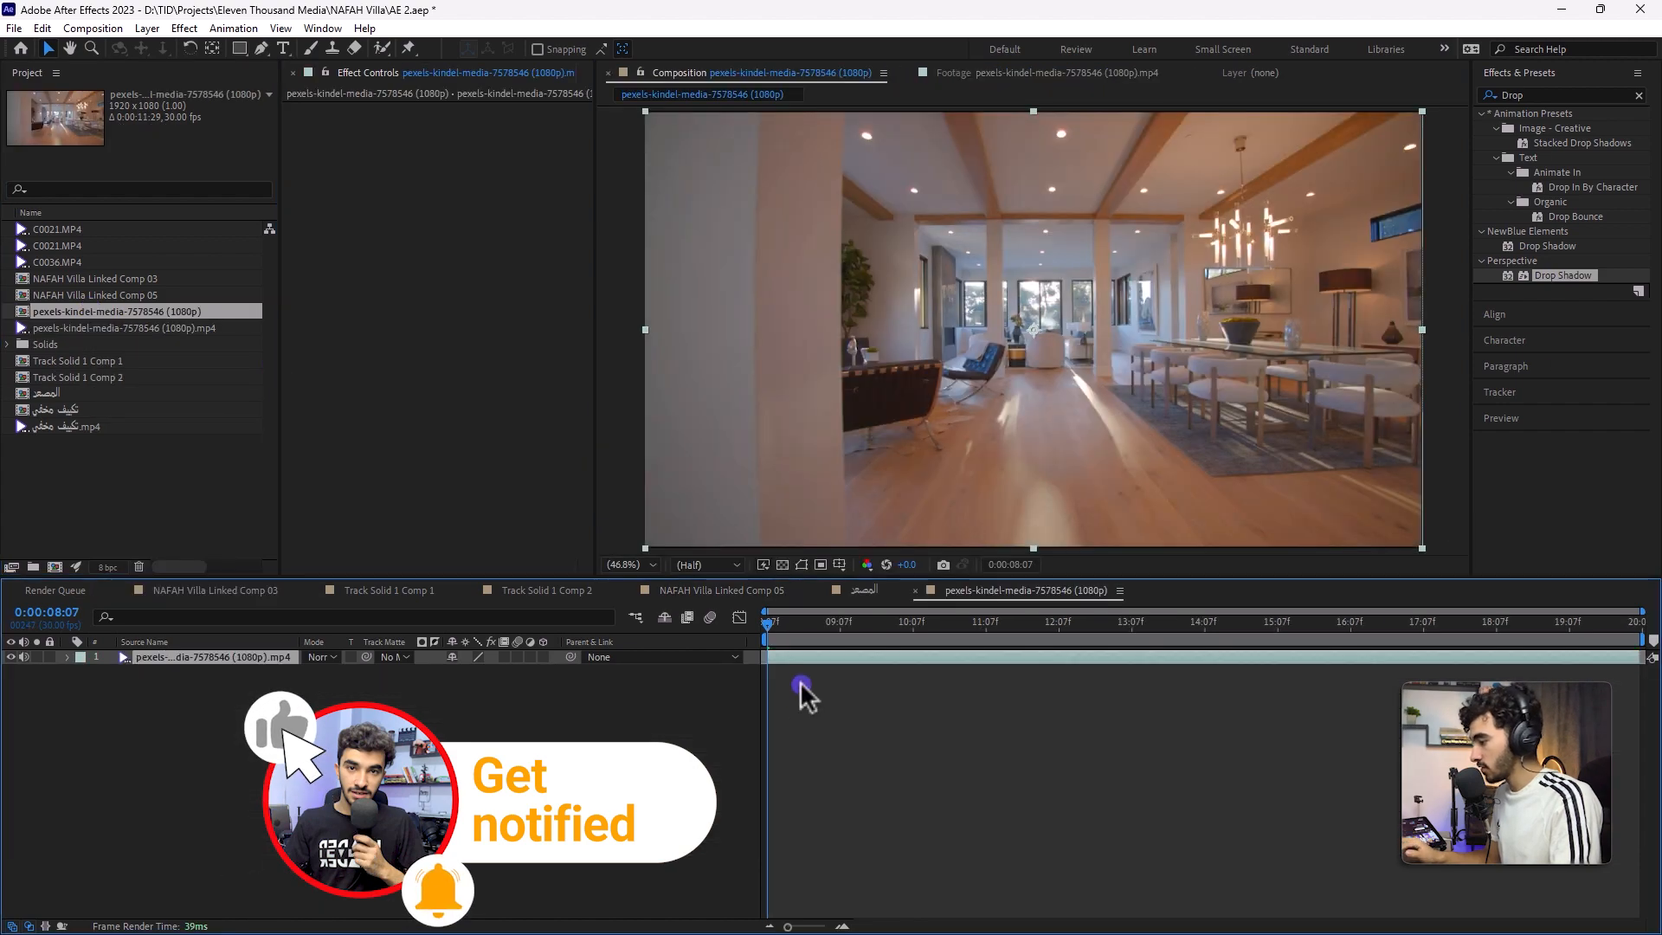
{"action": "left_click_drag", "start_coordinate": [767, 620], "coordinate": [667, 690]}
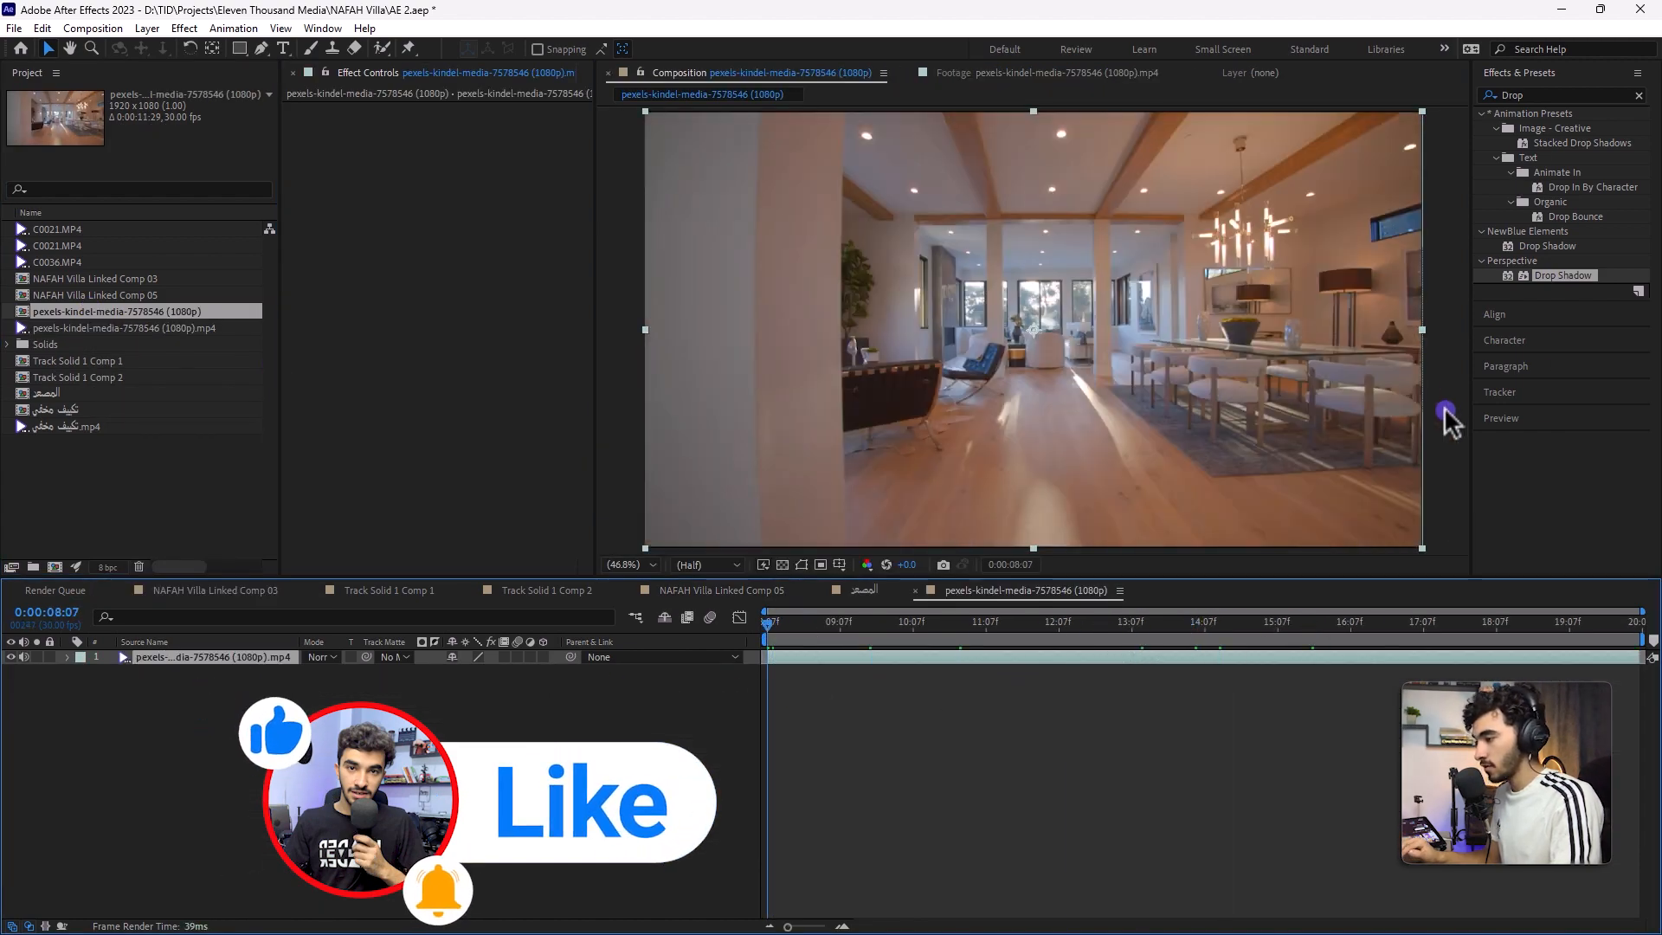
- Run the 3D Camera Tracker on the pexels clip with Variable Zoom as the shot type and expand its advanced settings
{"action": "left_click", "coordinate": [1523, 392]}
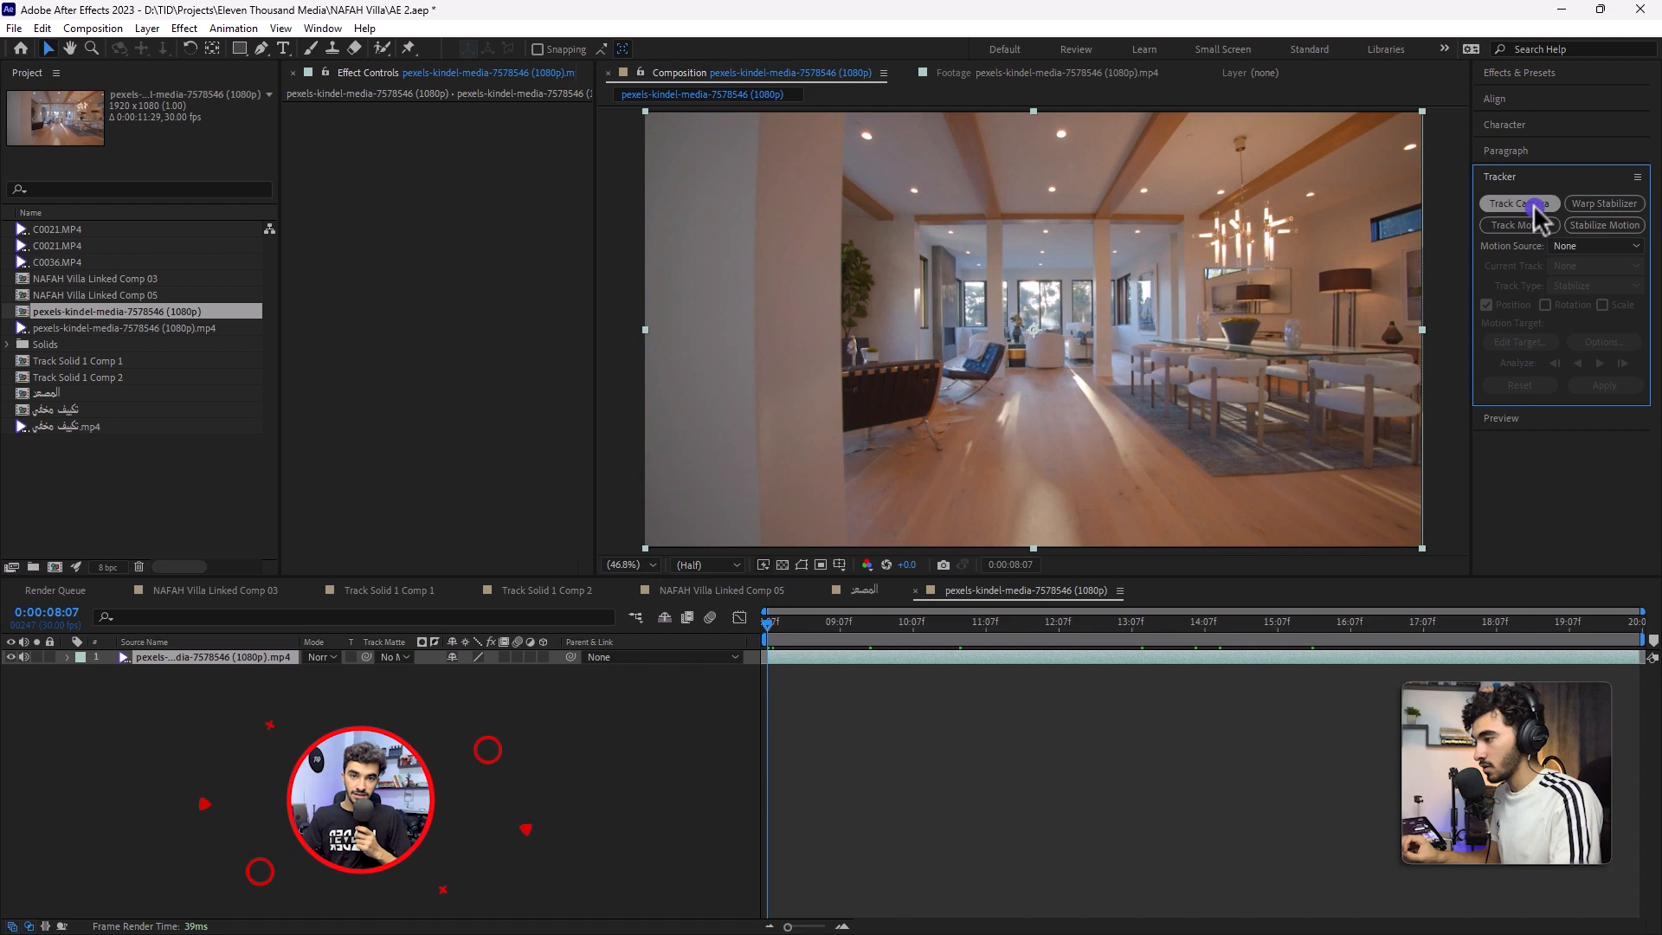
{"action": "left_click", "coordinate": [1533, 208]}
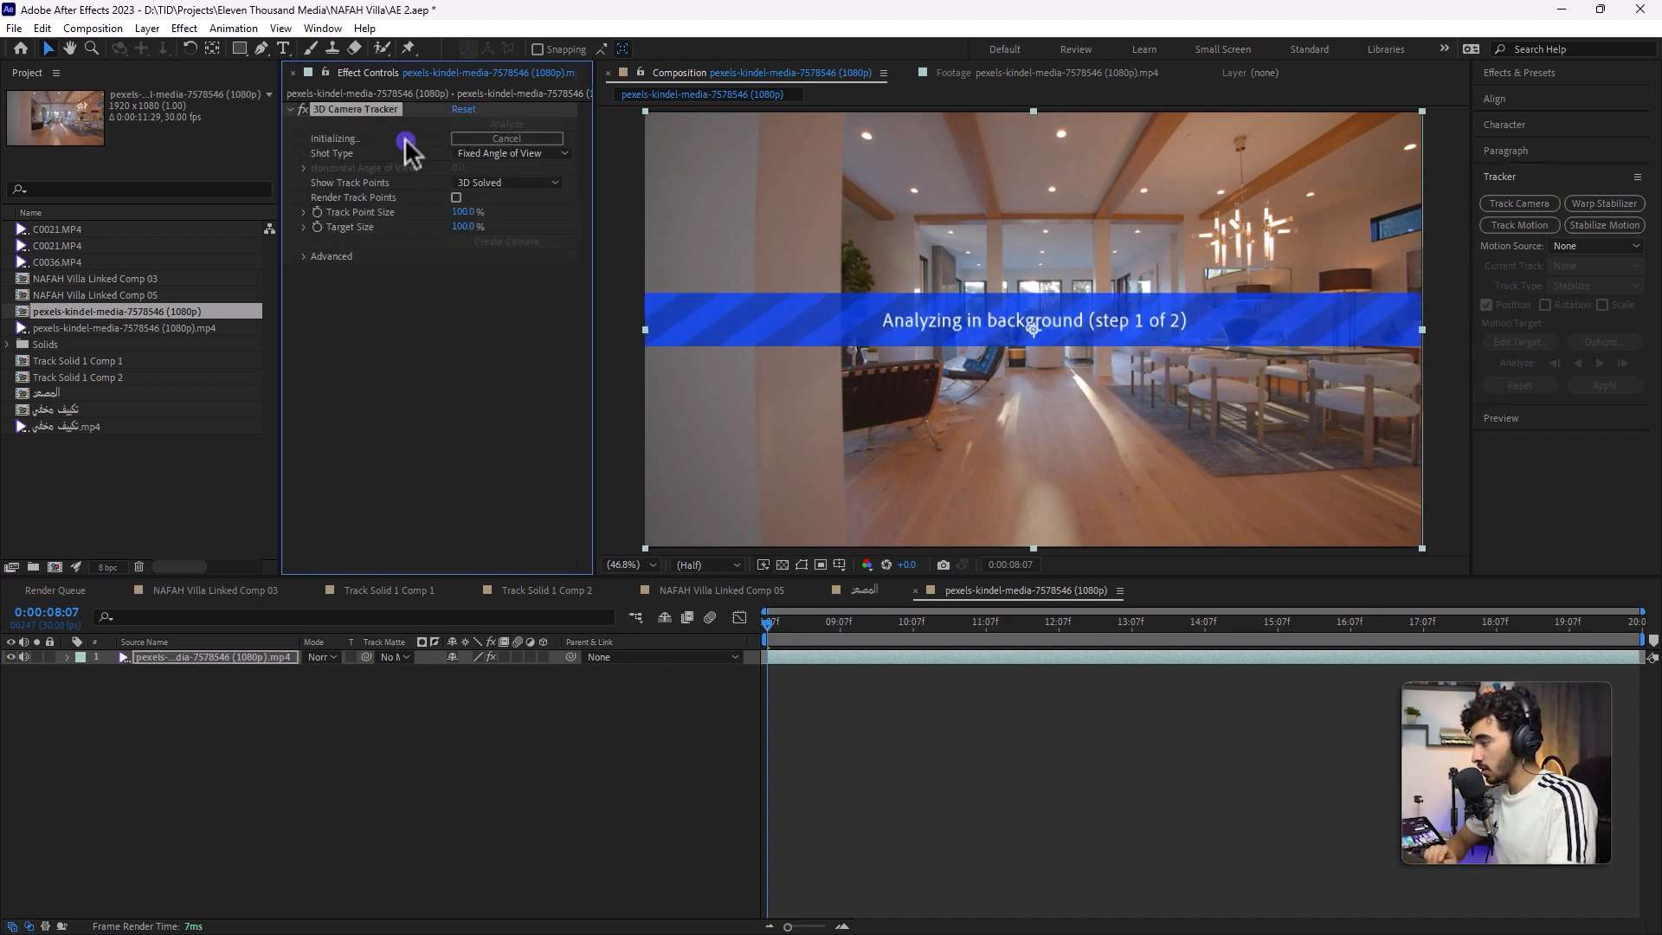
{"action": "left_click", "coordinate": [303, 256]}
{"action": "left_click", "coordinate": [500, 154]}
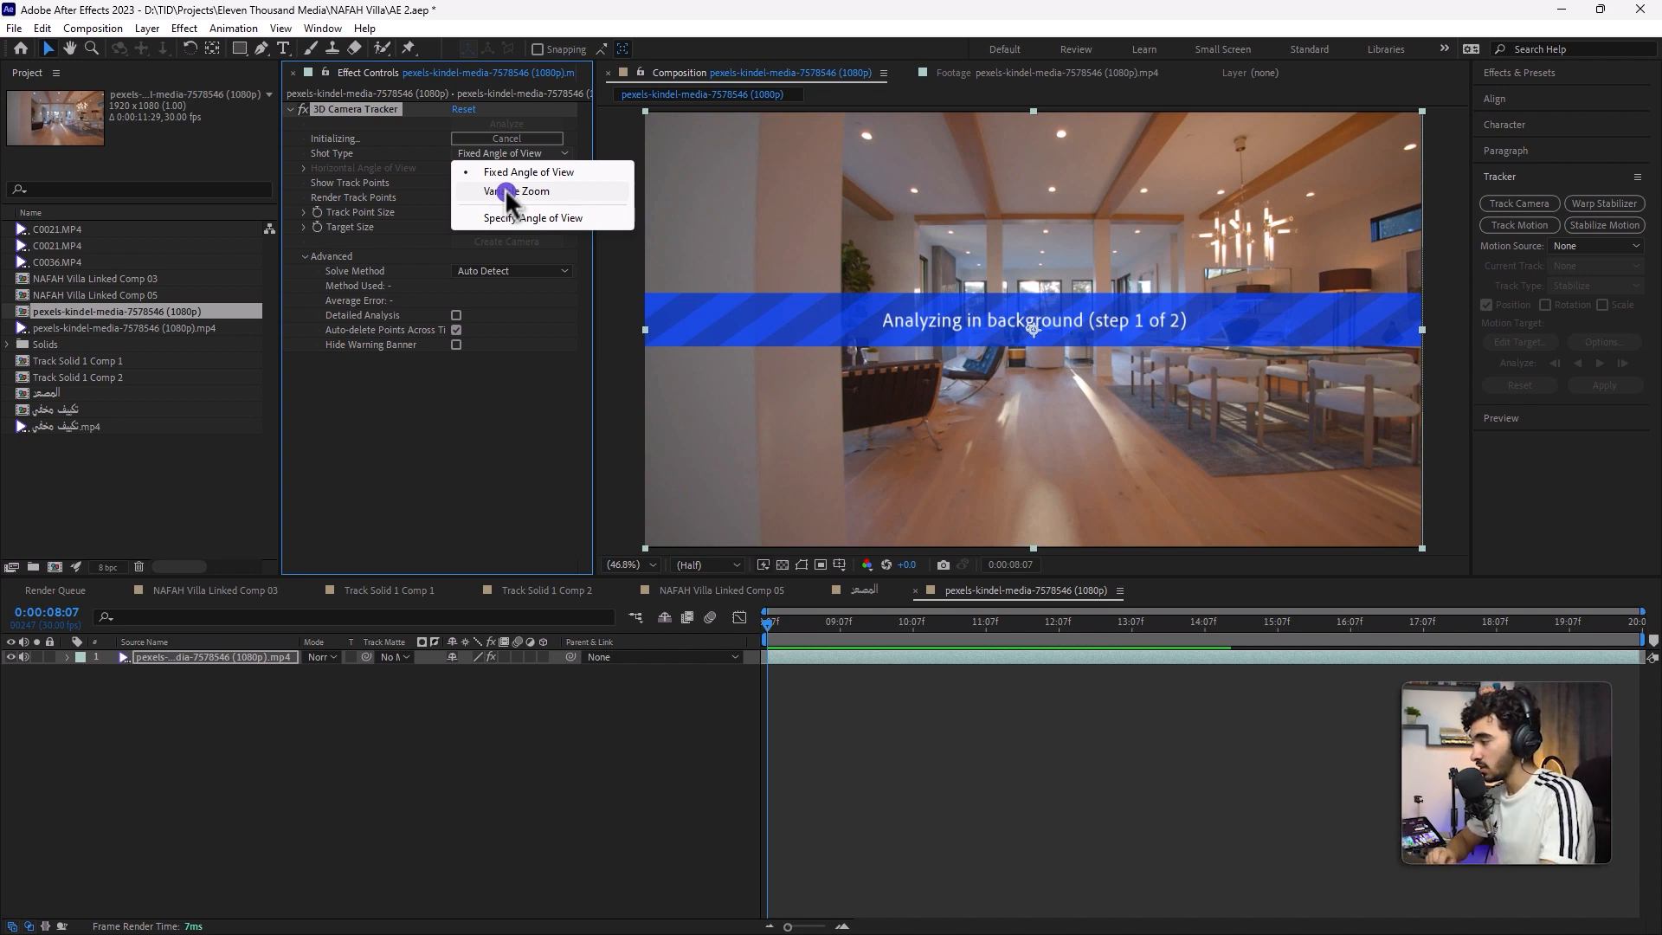
{"action": "left_click", "coordinate": [507, 191]}
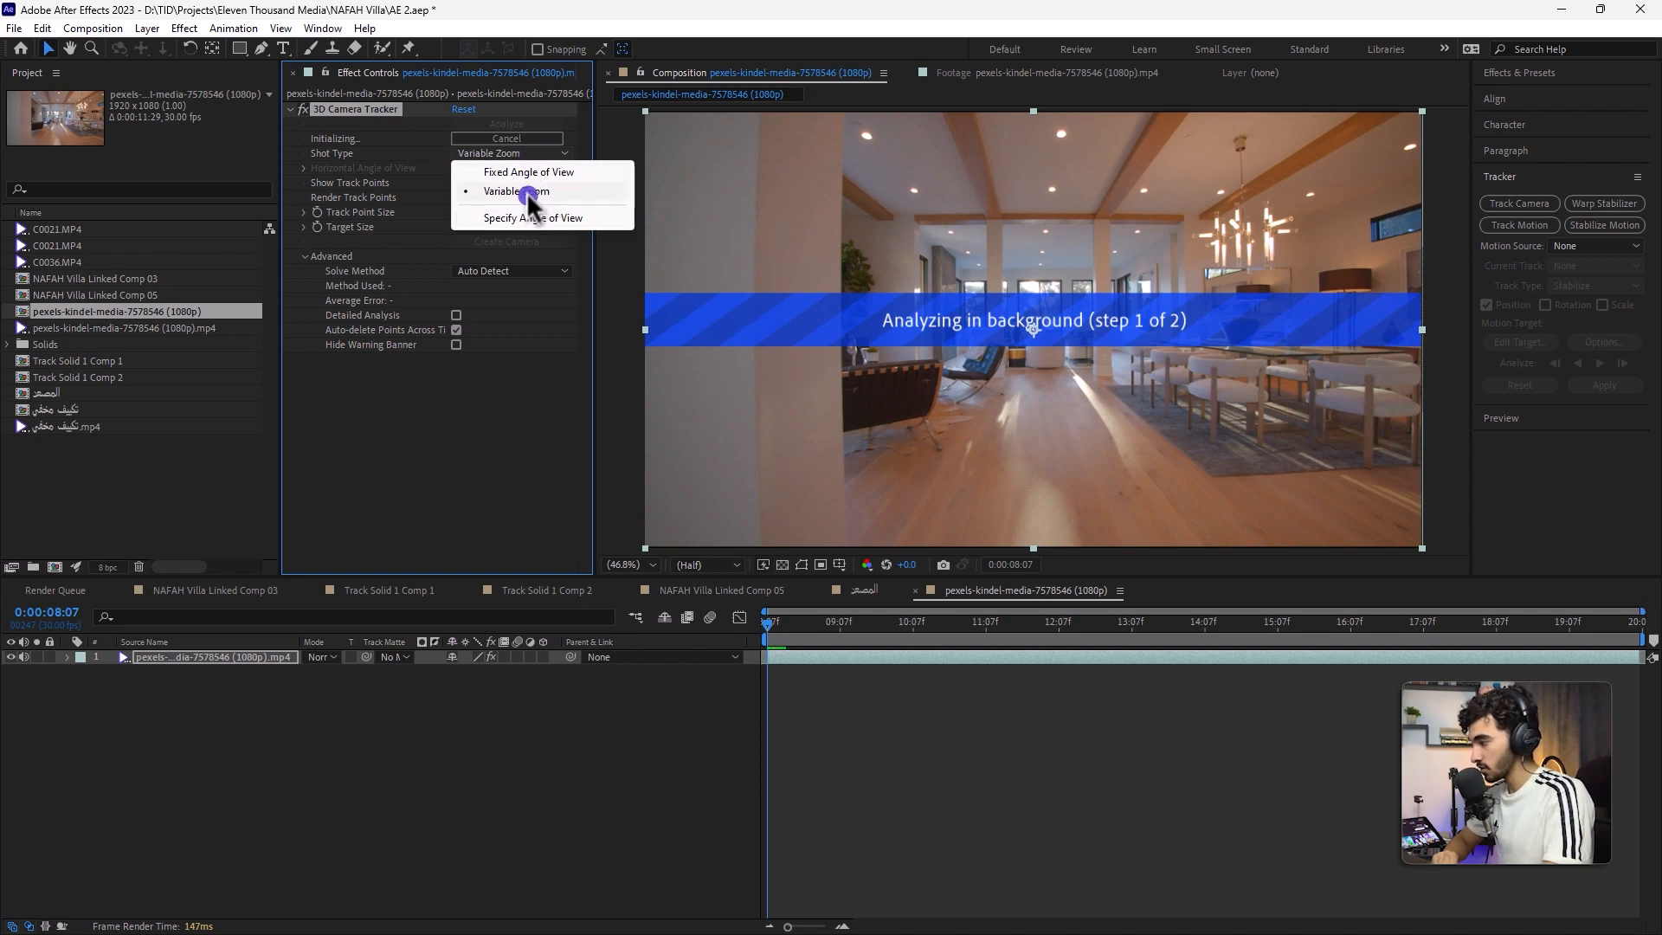
{"action": "left_click", "coordinate": [304, 256]}
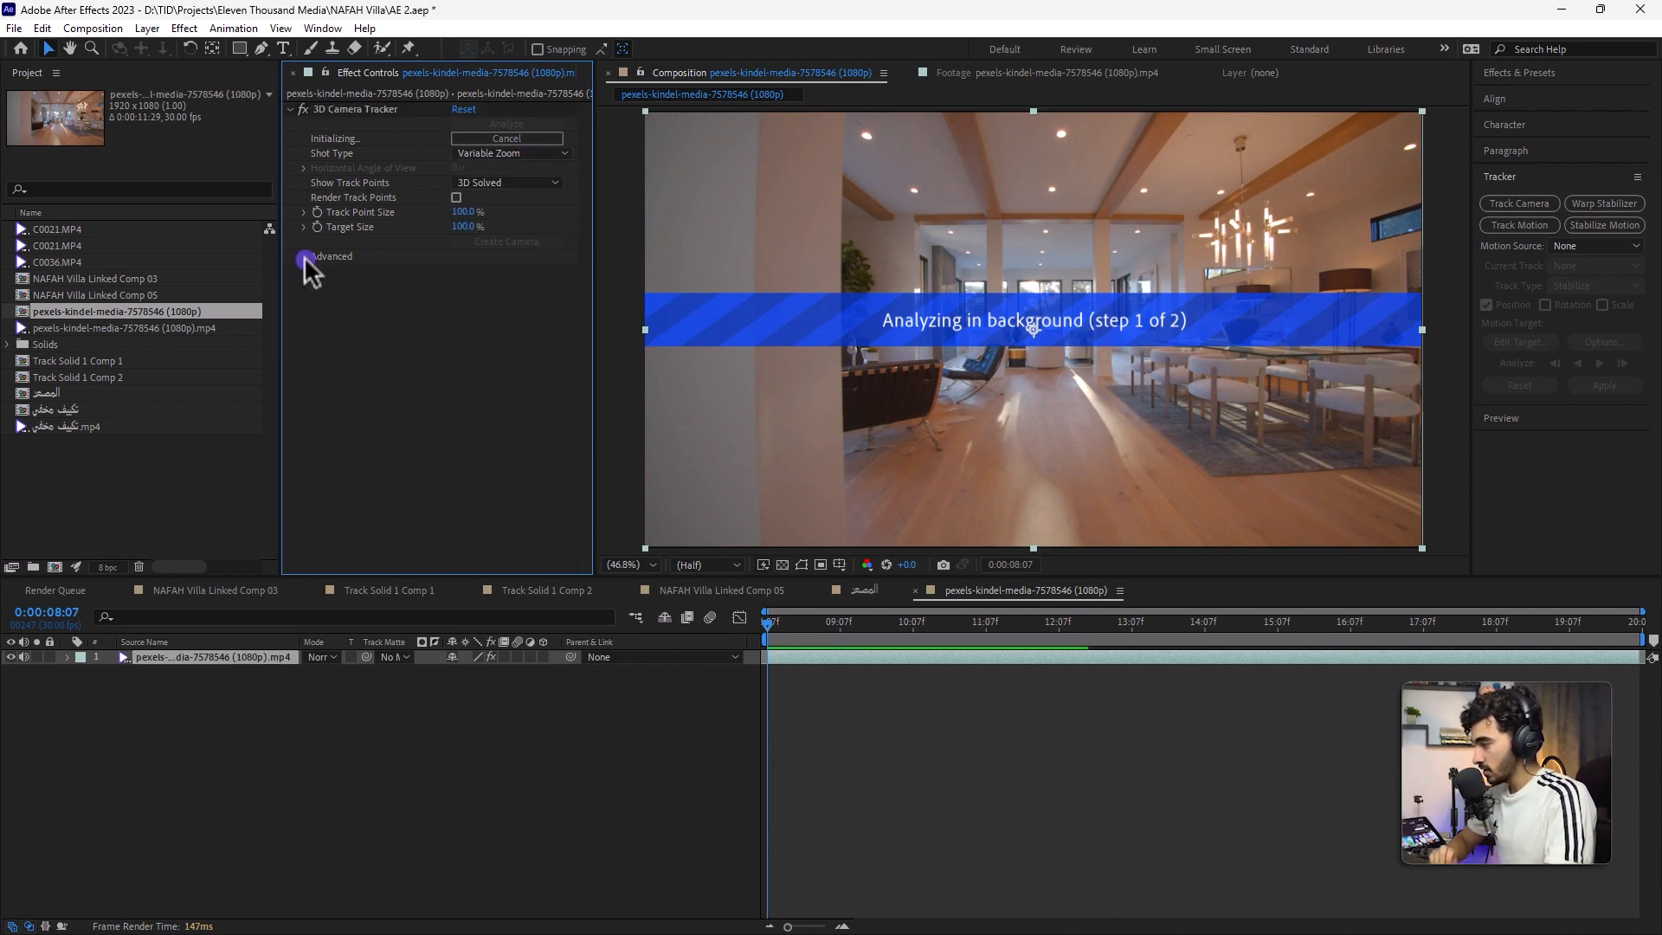
{"action": "left_click", "coordinate": [304, 257]}
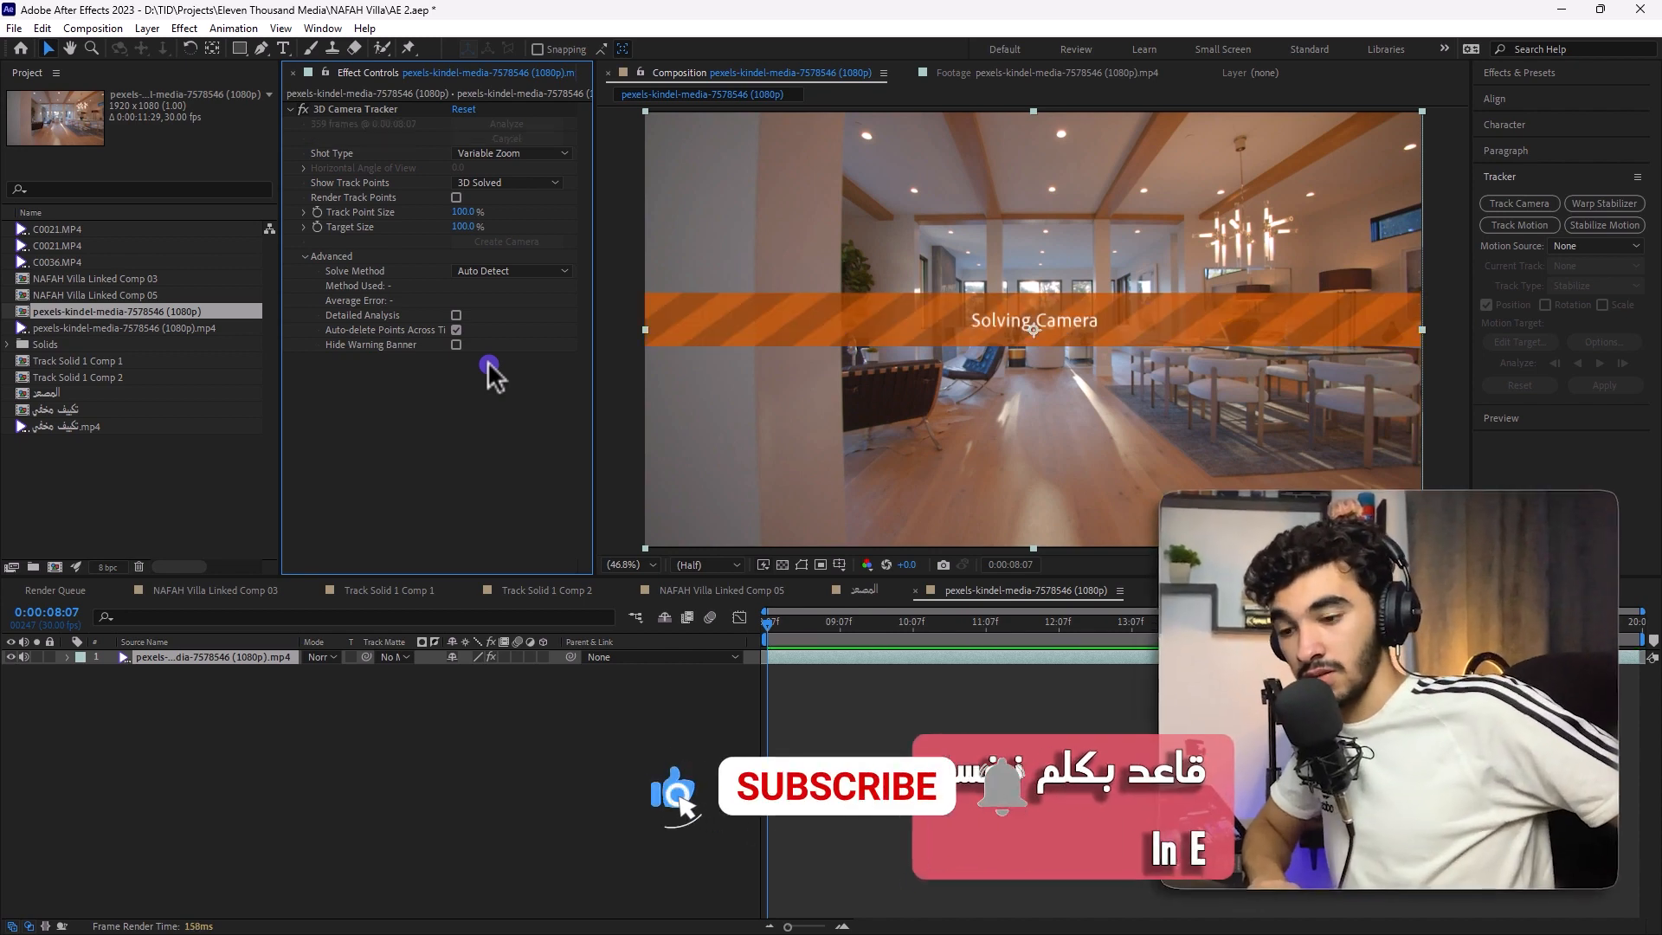
{"action": "key", "text": "space"}
{"action": "left_click", "coordinate": [835, 639]}
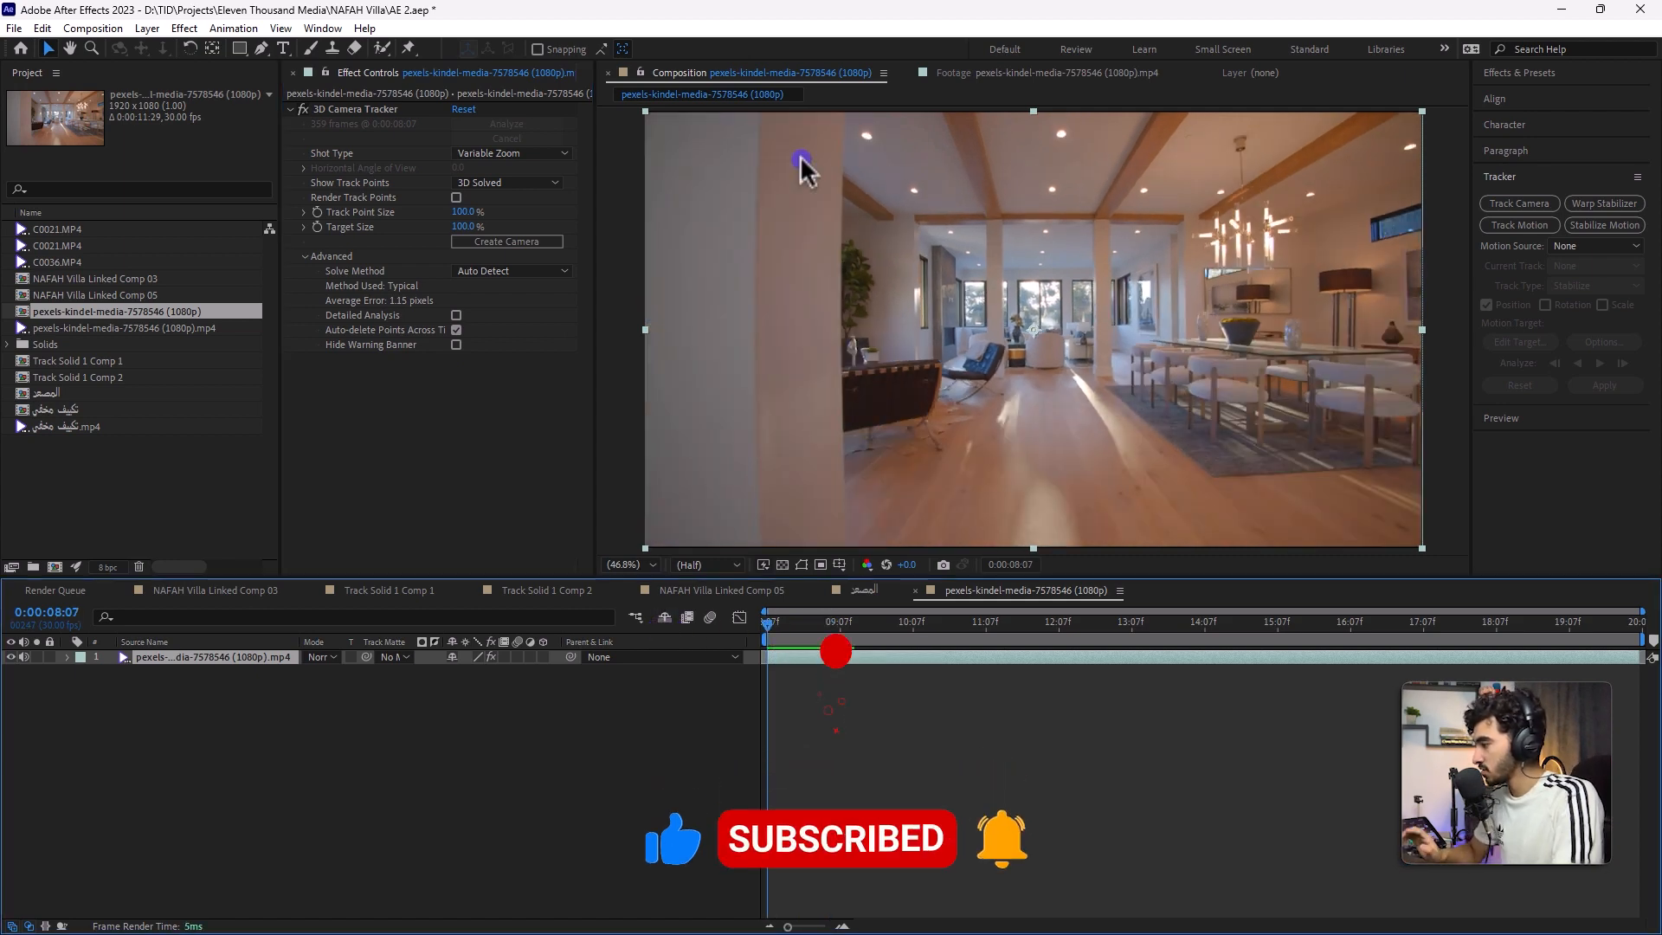
- At 0:00:08:19, select the three track points on the wooden floor and set them as the ground plane and origin
{"action": "left_click", "coordinate": [339, 105]}
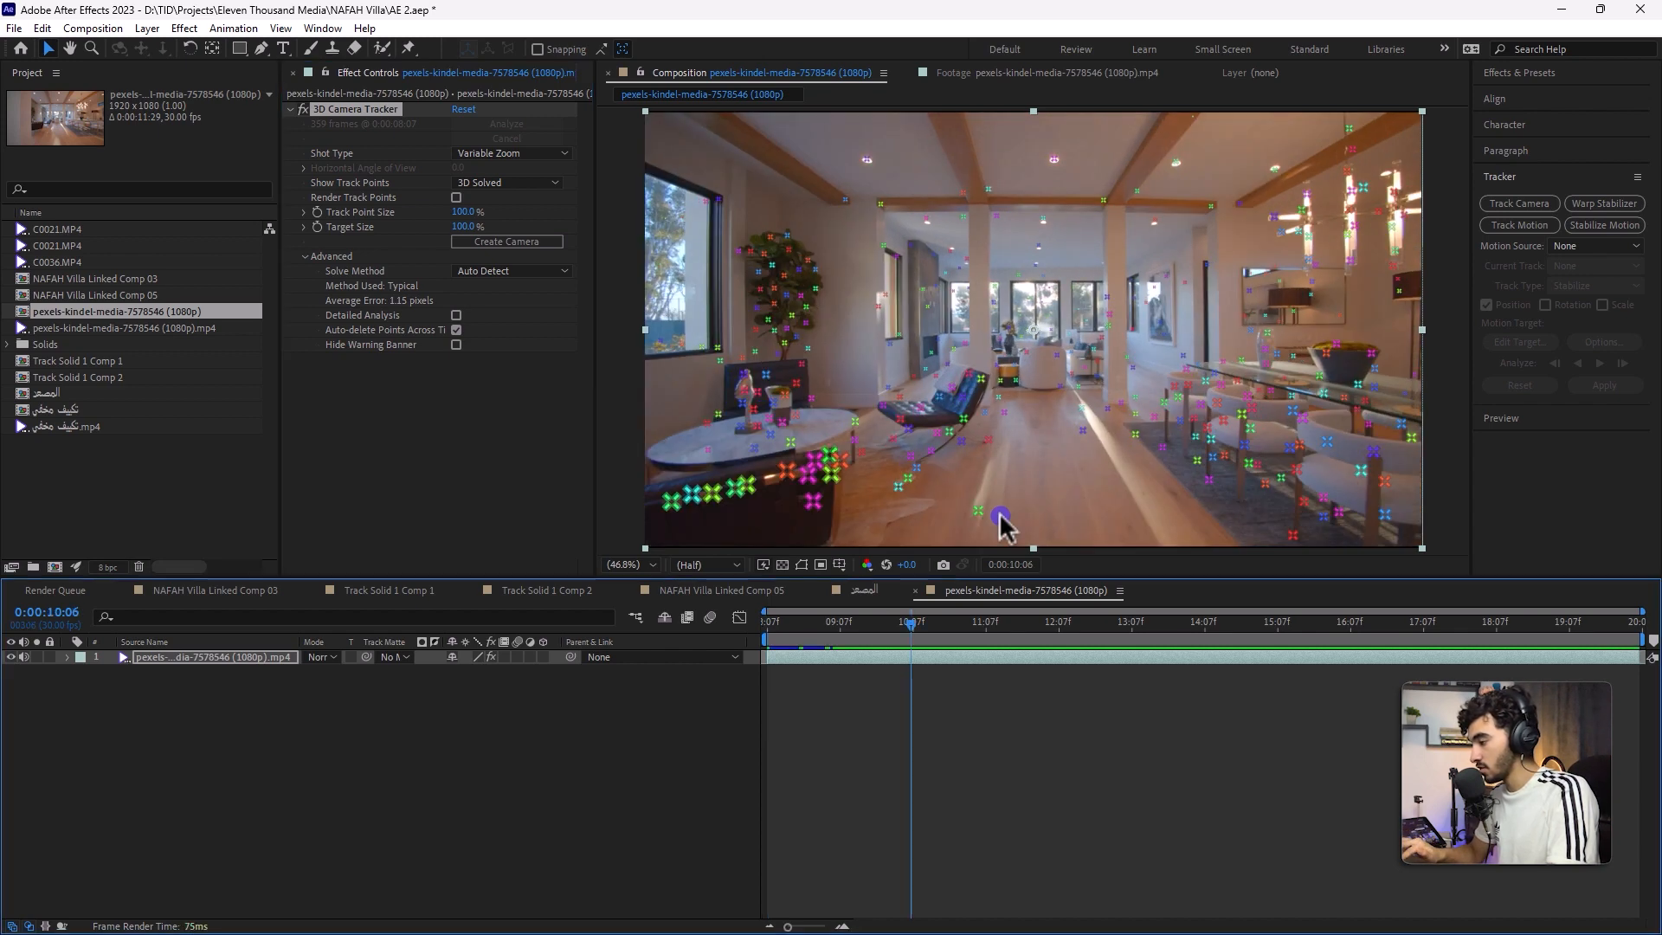
{"action": "left_click_drag", "start_coordinate": [921, 627], "coordinate": [797, 656]}
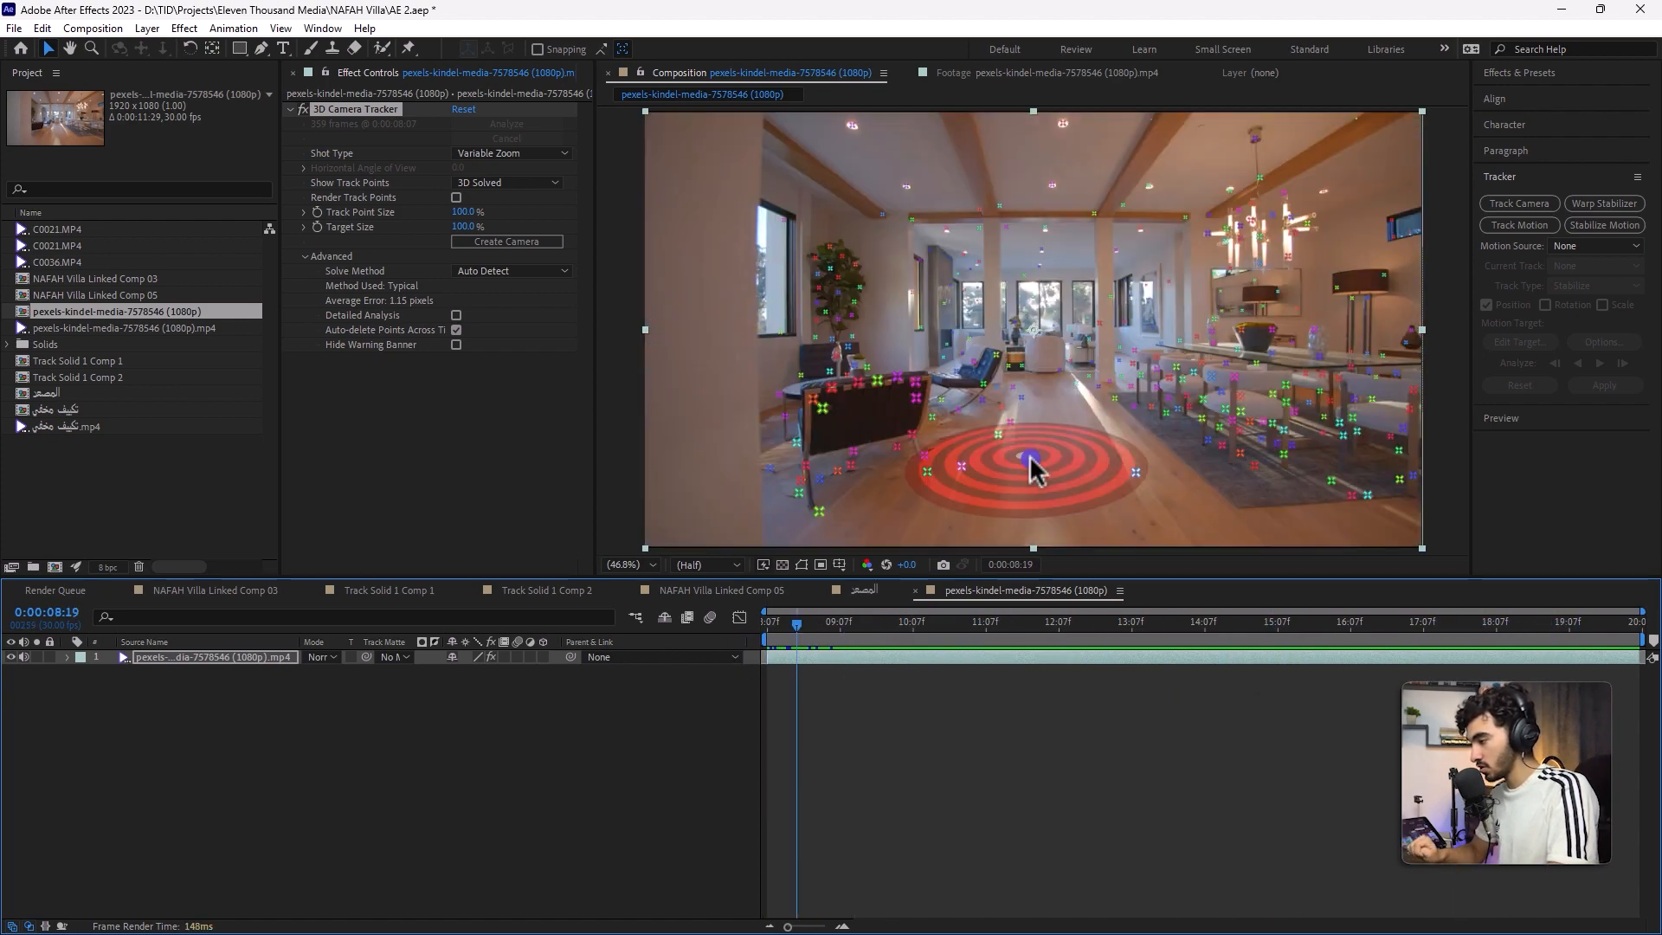
{"action": "left_click", "coordinate": [1036, 470]}
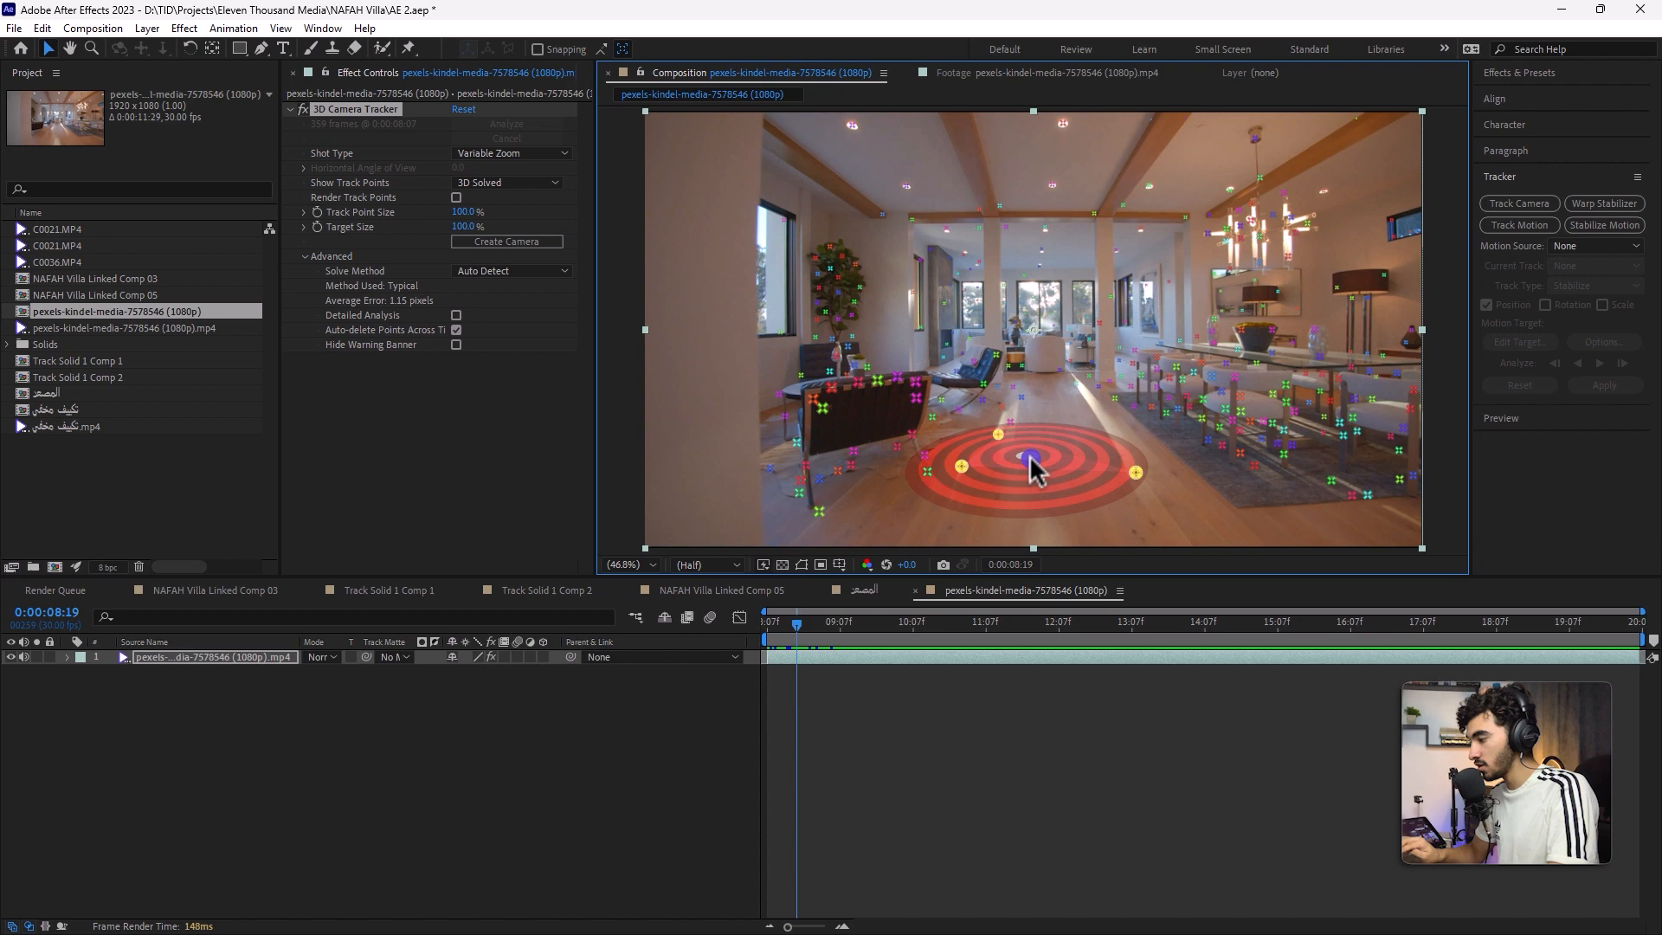
{"action": "right_click", "coordinate": [1030, 456]}
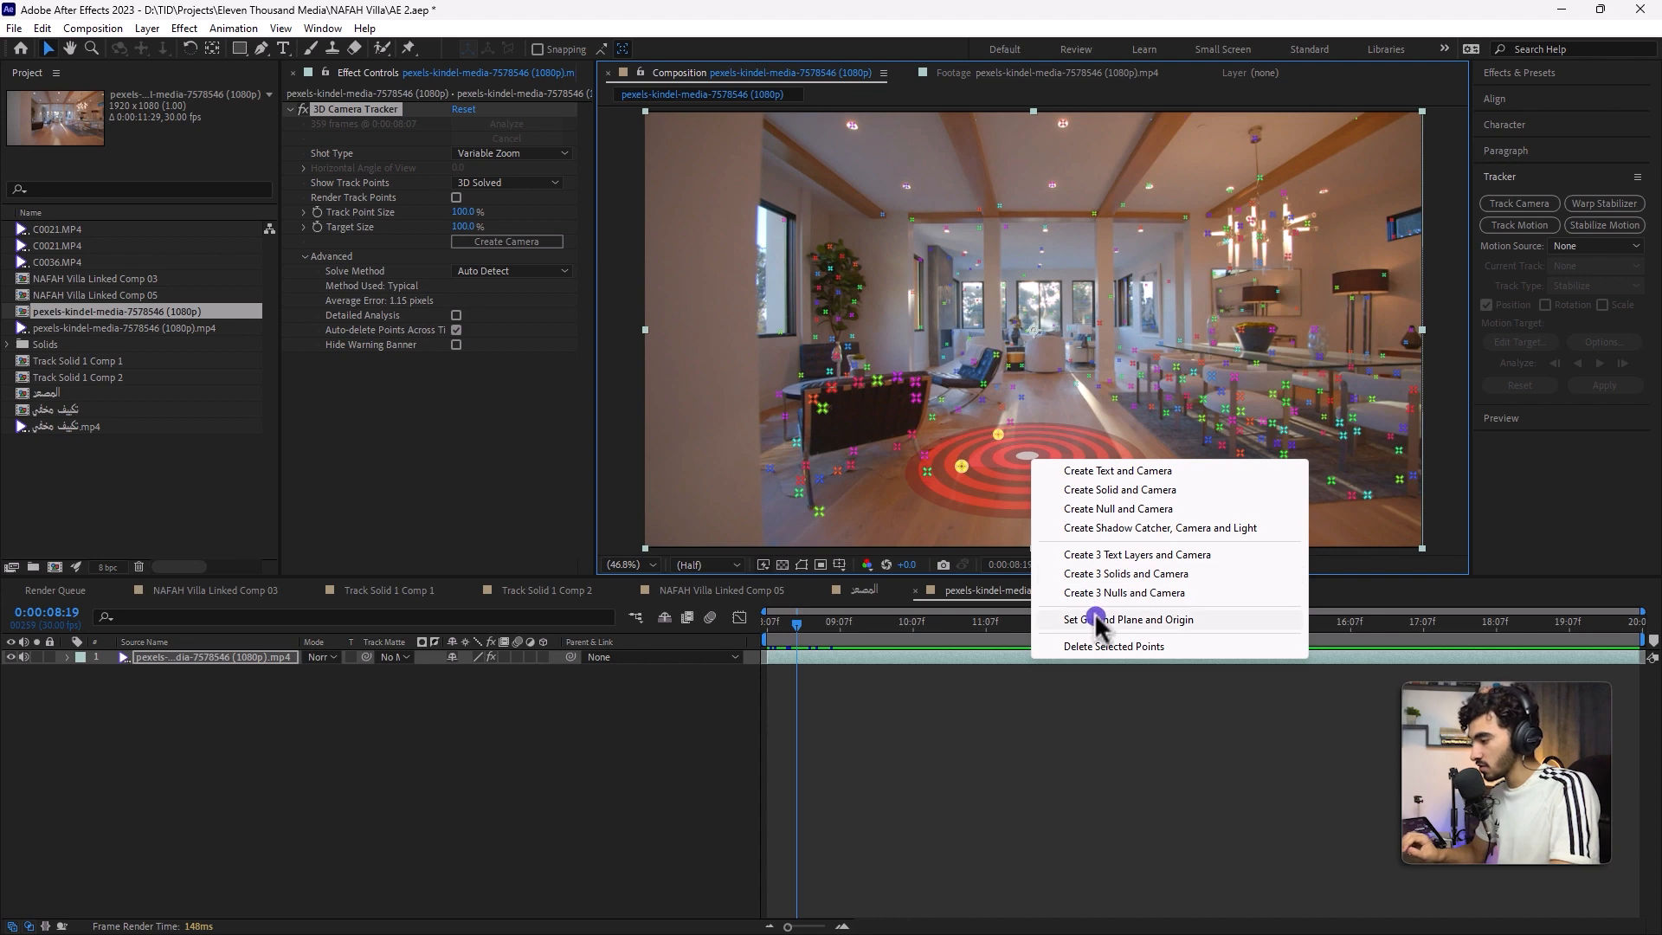
{"action": "left_click", "coordinate": [1190, 620]}
- Create a solid and camera from the selected floor points and return to the first frame at 0:00:08:07
{"action": "right_click", "coordinate": [1019, 463]}
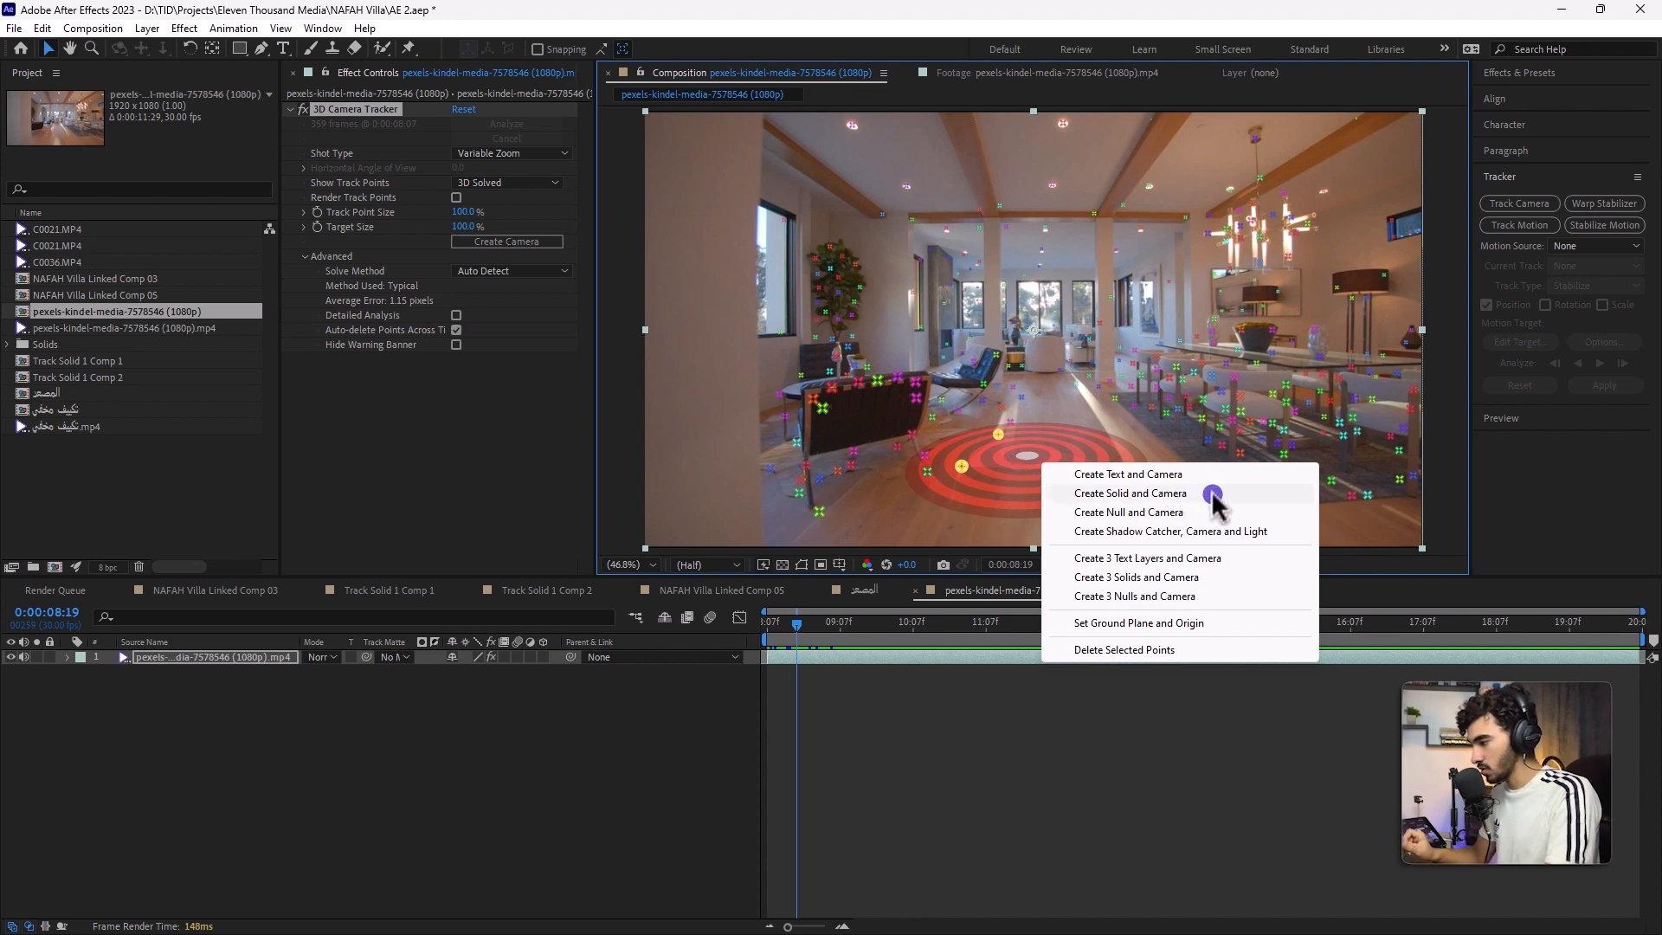
{"action": "left_click", "coordinate": [1129, 493]}
{"action": "left_click_drag", "start_coordinate": [795, 637], "coordinate": [736, 675]}
- Pre-compose the green floor solid as "180 Meters", leaving all attributes in the current composition
{"action": "left_click", "coordinate": [160, 657]}
{"action": "right_click", "coordinate": [138, 659]}
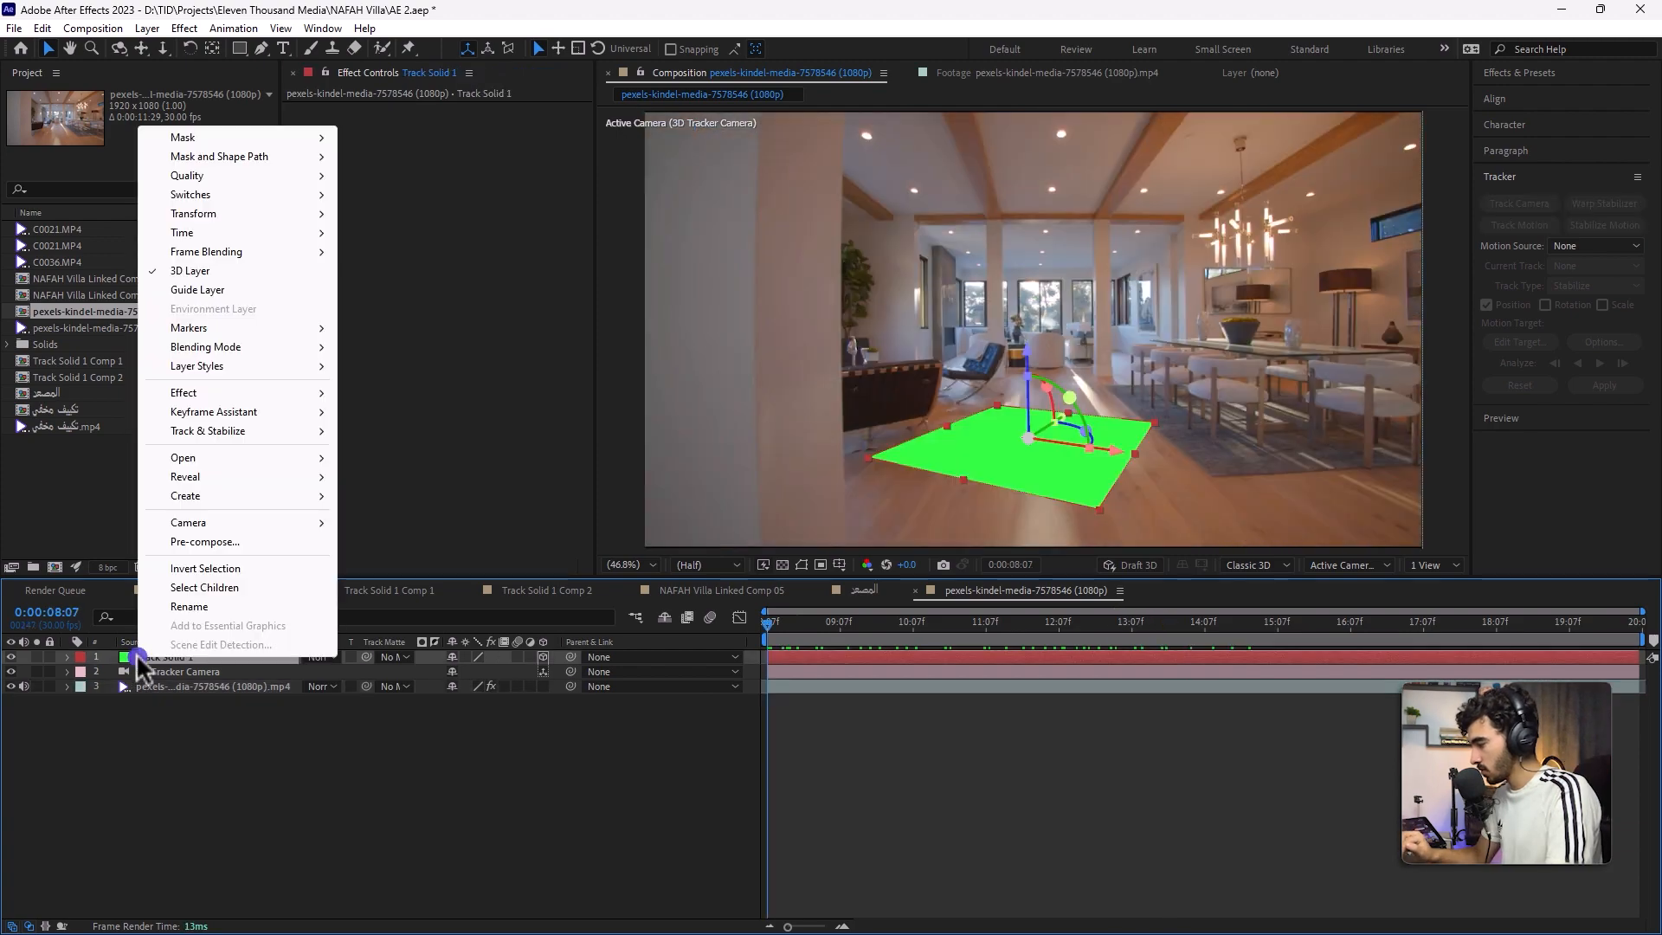
{"action": "left_click", "coordinate": [206, 542]}
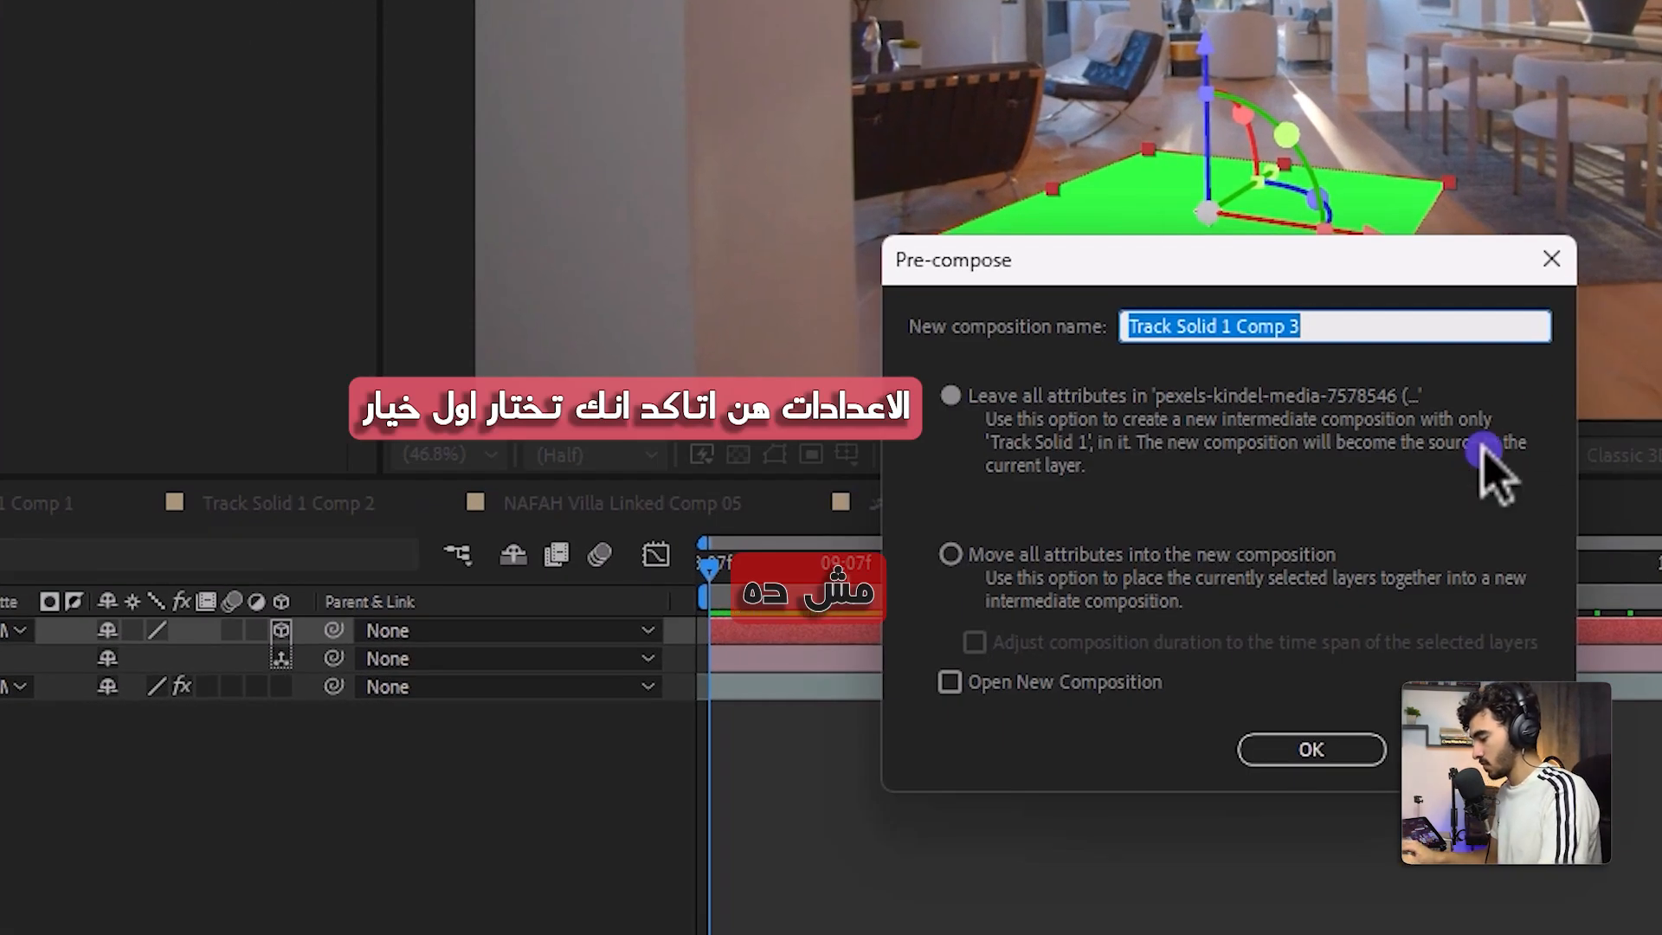
{"action": "type", "text": "180 Meter"}
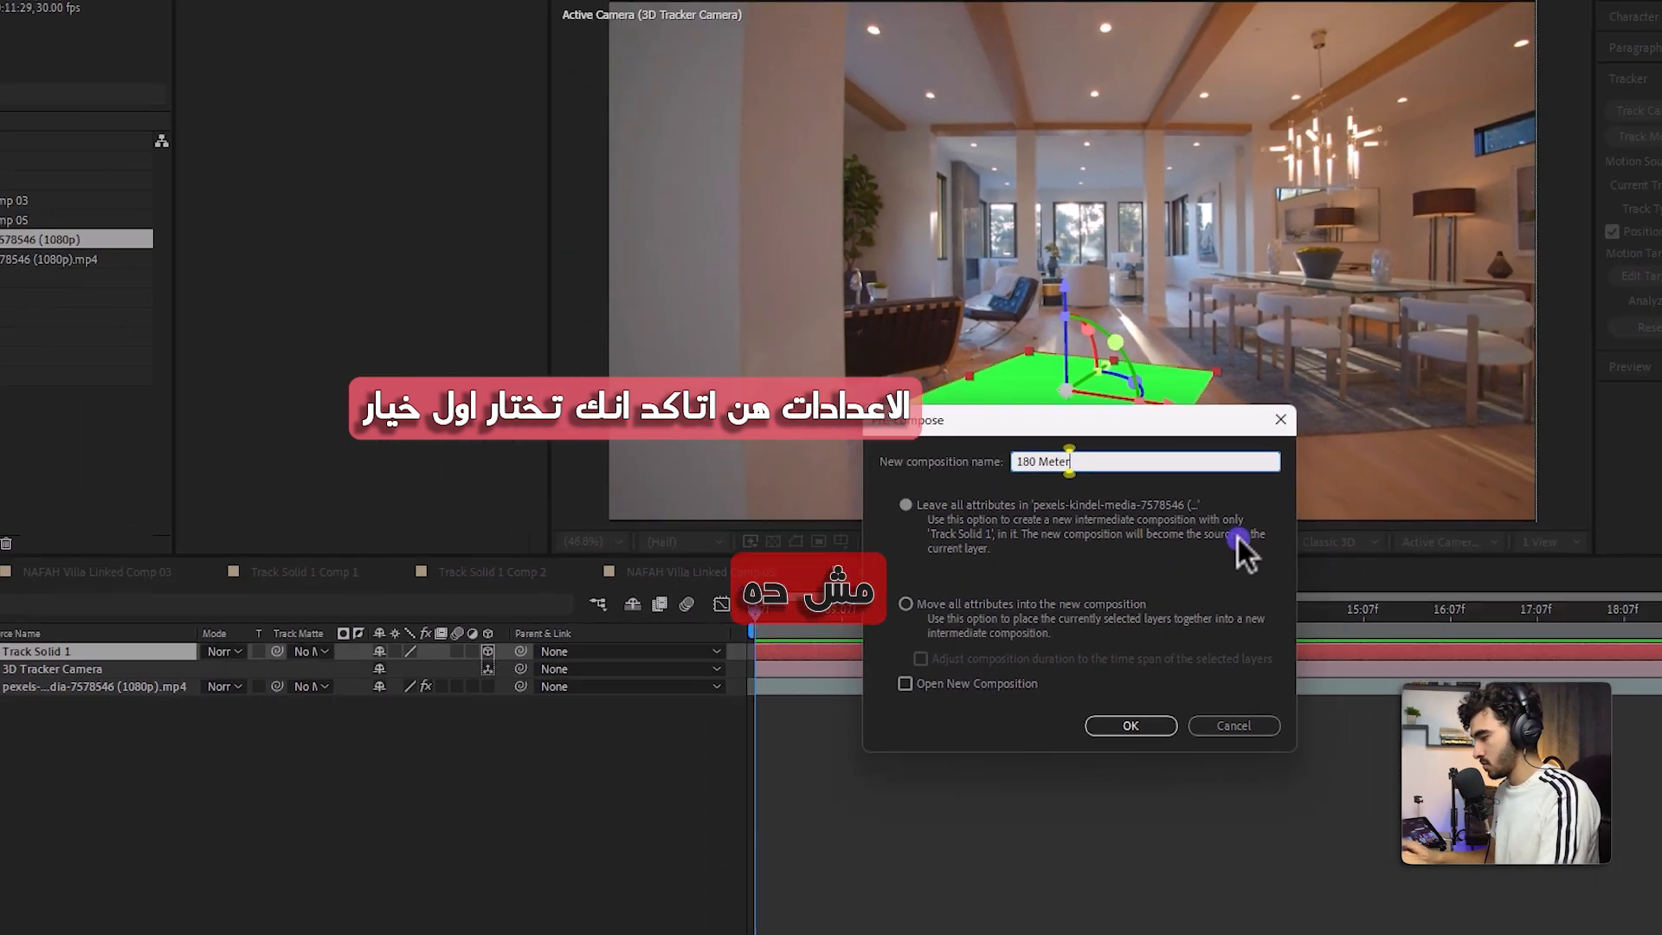
{"action": "type", "text": "s"}
{"action": "key", "text": "Return"}
- Open the 180 Meters composition, hide its green solid and add the two-line text "180 METES"
{"action": "double_click", "coordinate": [217, 658]}
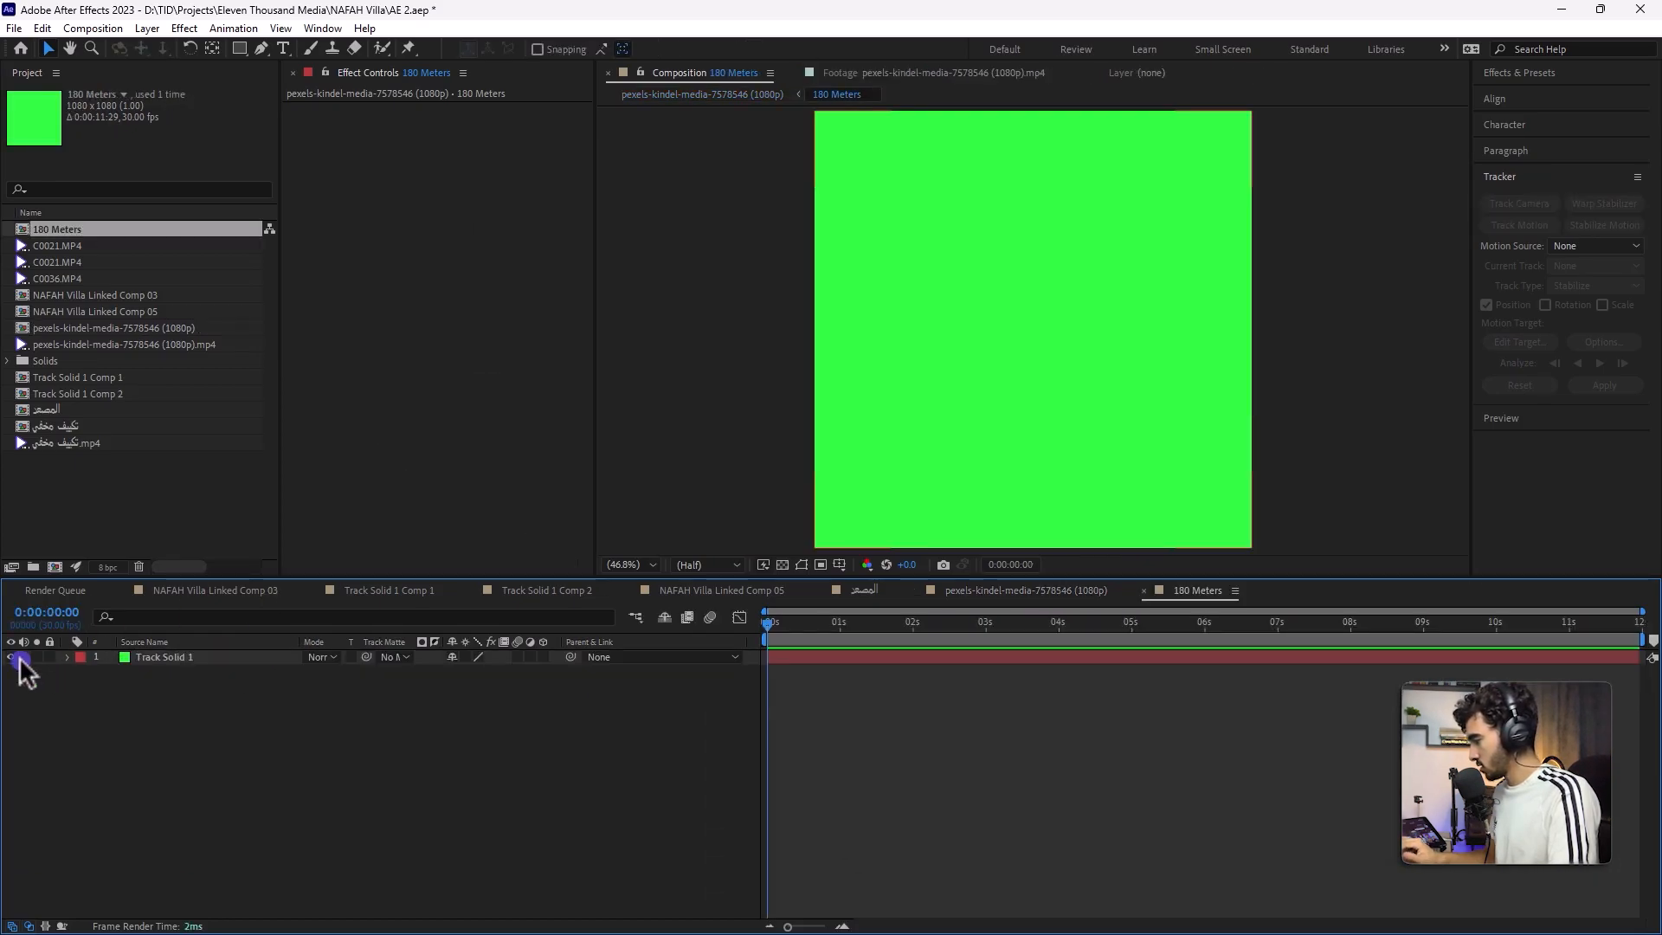
{"action": "left_click", "coordinate": [18, 658]}
{"action": "key", "text": "t"}
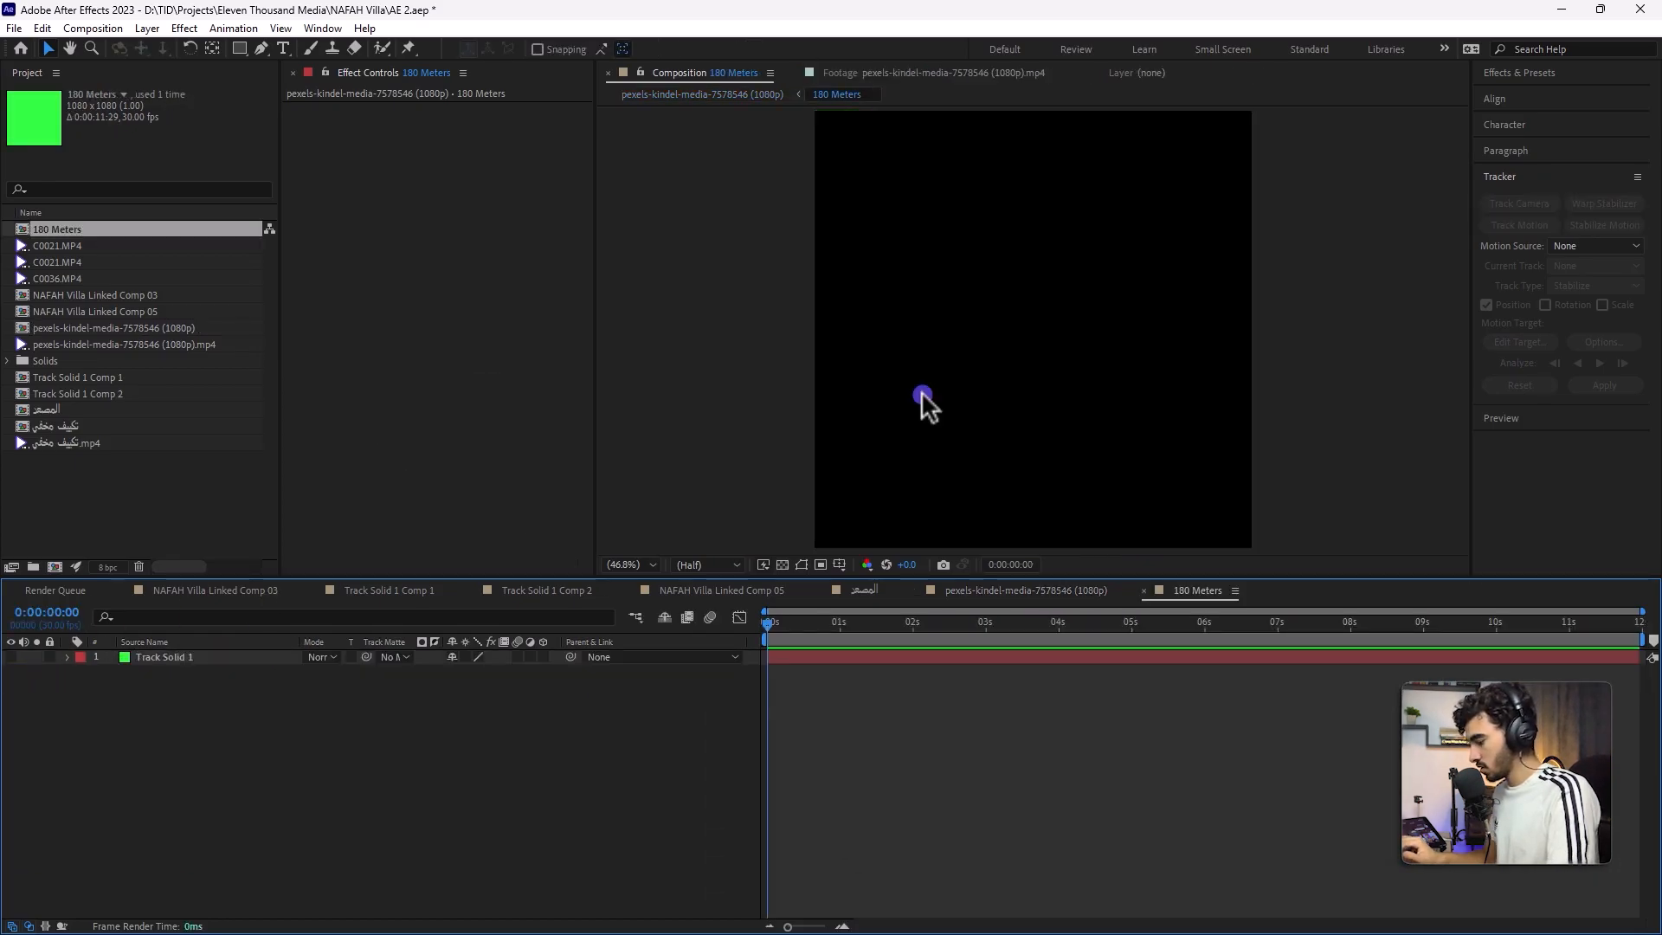
{"action": "key", "text": "ctrl+t"}
{"action": "left_click", "coordinate": [984, 299]}
{"action": "type", "text": "80"}
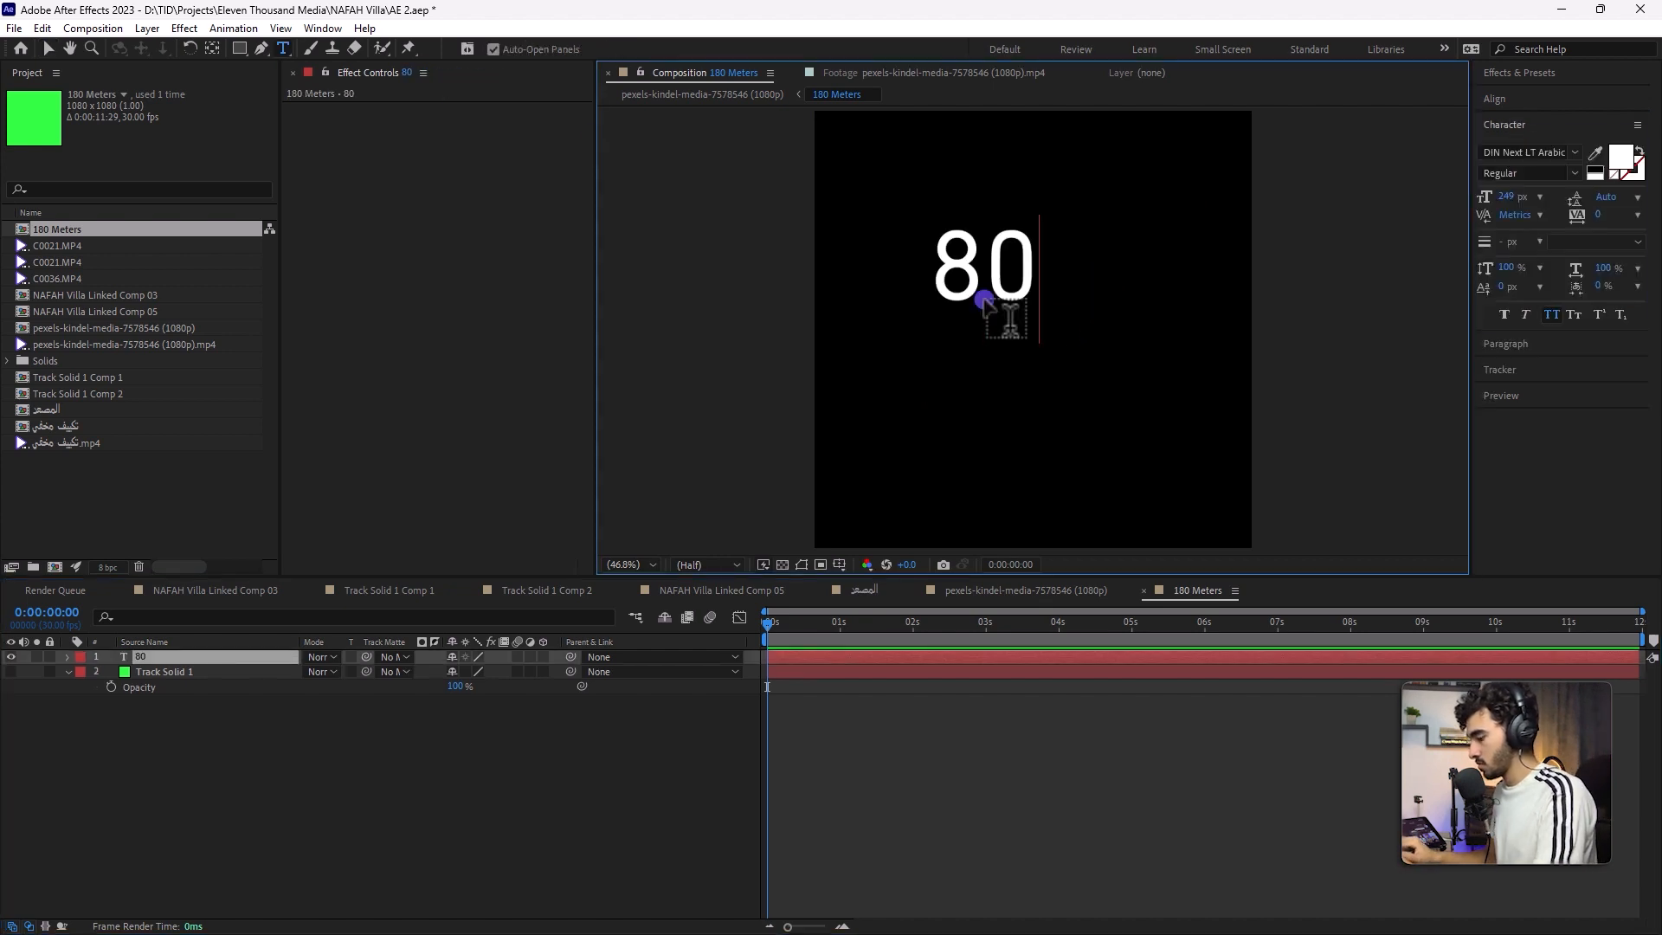
{"action": "key", "text": "BackSpace"}
{"action": "key", "text": "BackSpace"}
{"action": "type", "text": "180 METES"}
- Switch the 180 METES text to a bolder font style and centre it vertically in the composition
{"action": "left_click", "coordinate": [1528, 173]}
{"action": "left_click", "coordinate": [1519, 287]}
{"action": "left_click", "coordinate": [1496, 99]}
{"action": "left_click", "coordinate": [1600, 141]}
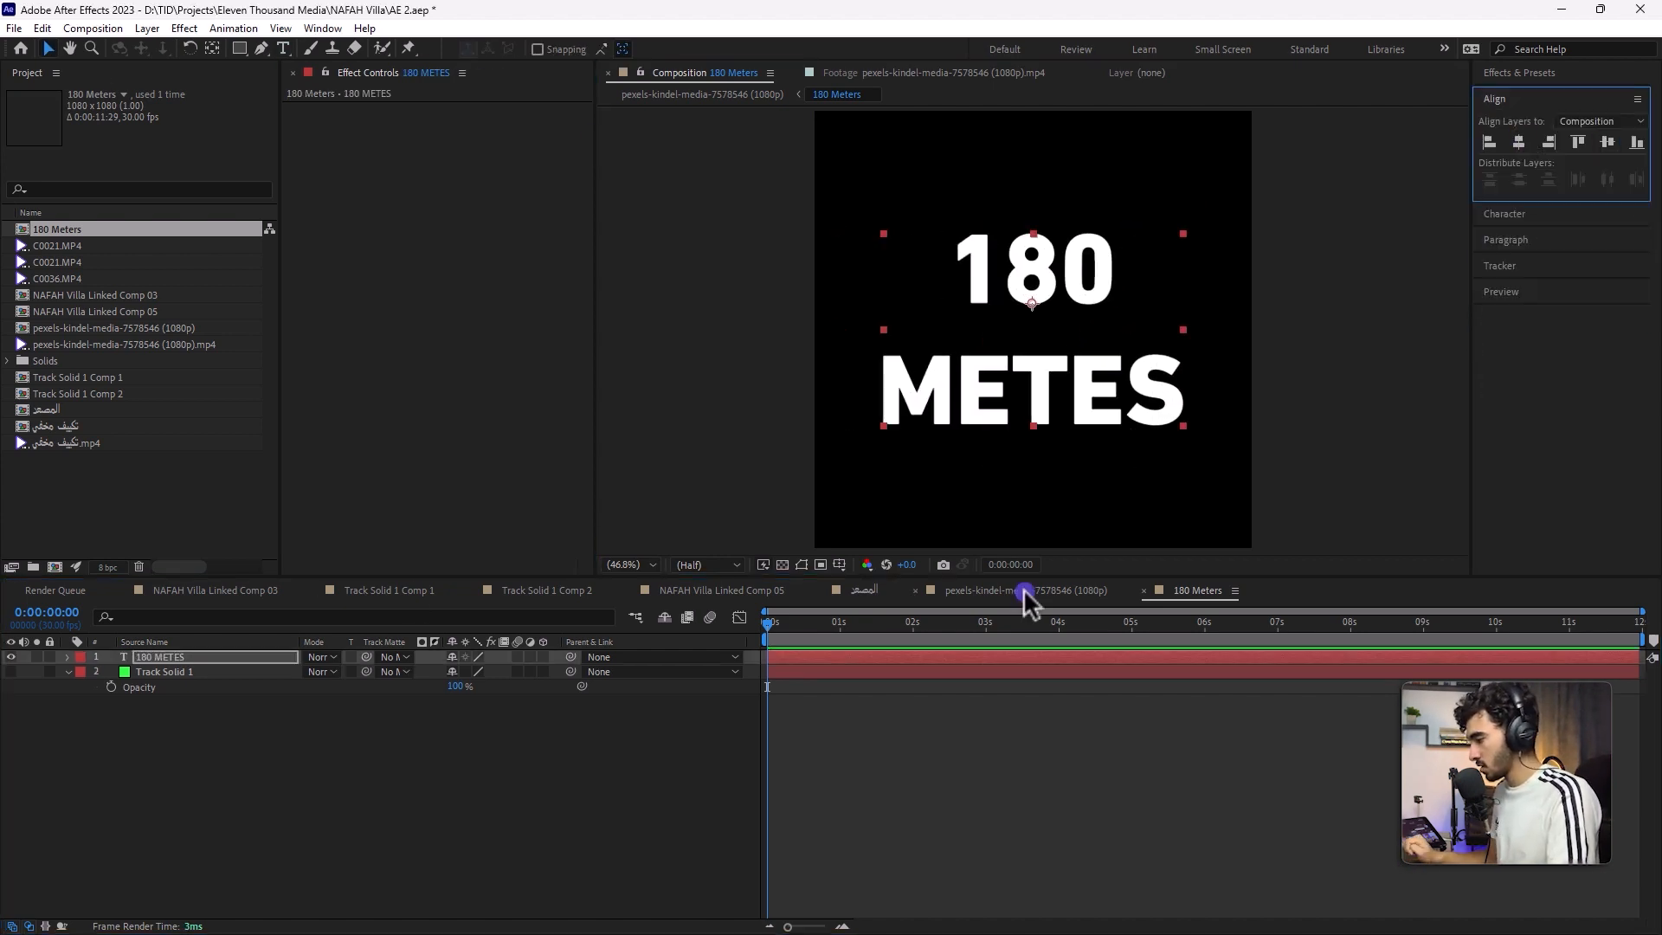
- In the pexels composition, set the 180 Meters layer's orientation to 270°, 0°, 337° and its position to 92, 0, -9
{"action": "left_click", "coordinate": [1023, 589]}
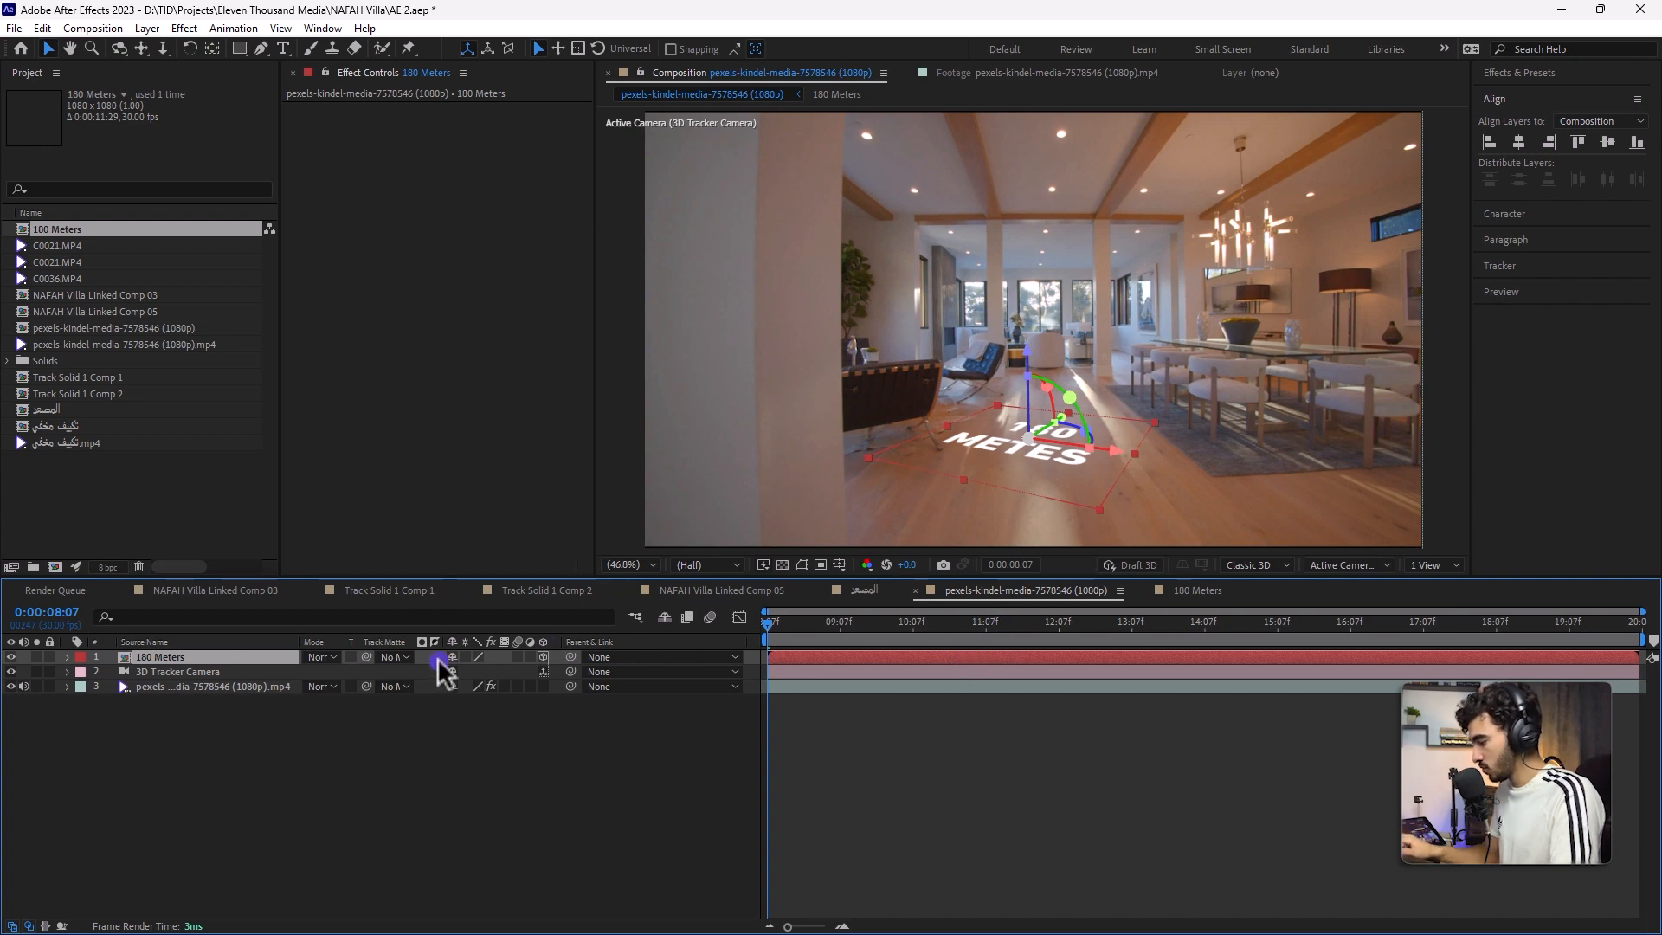
{"action": "left_click", "coordinate": [67, 658]}
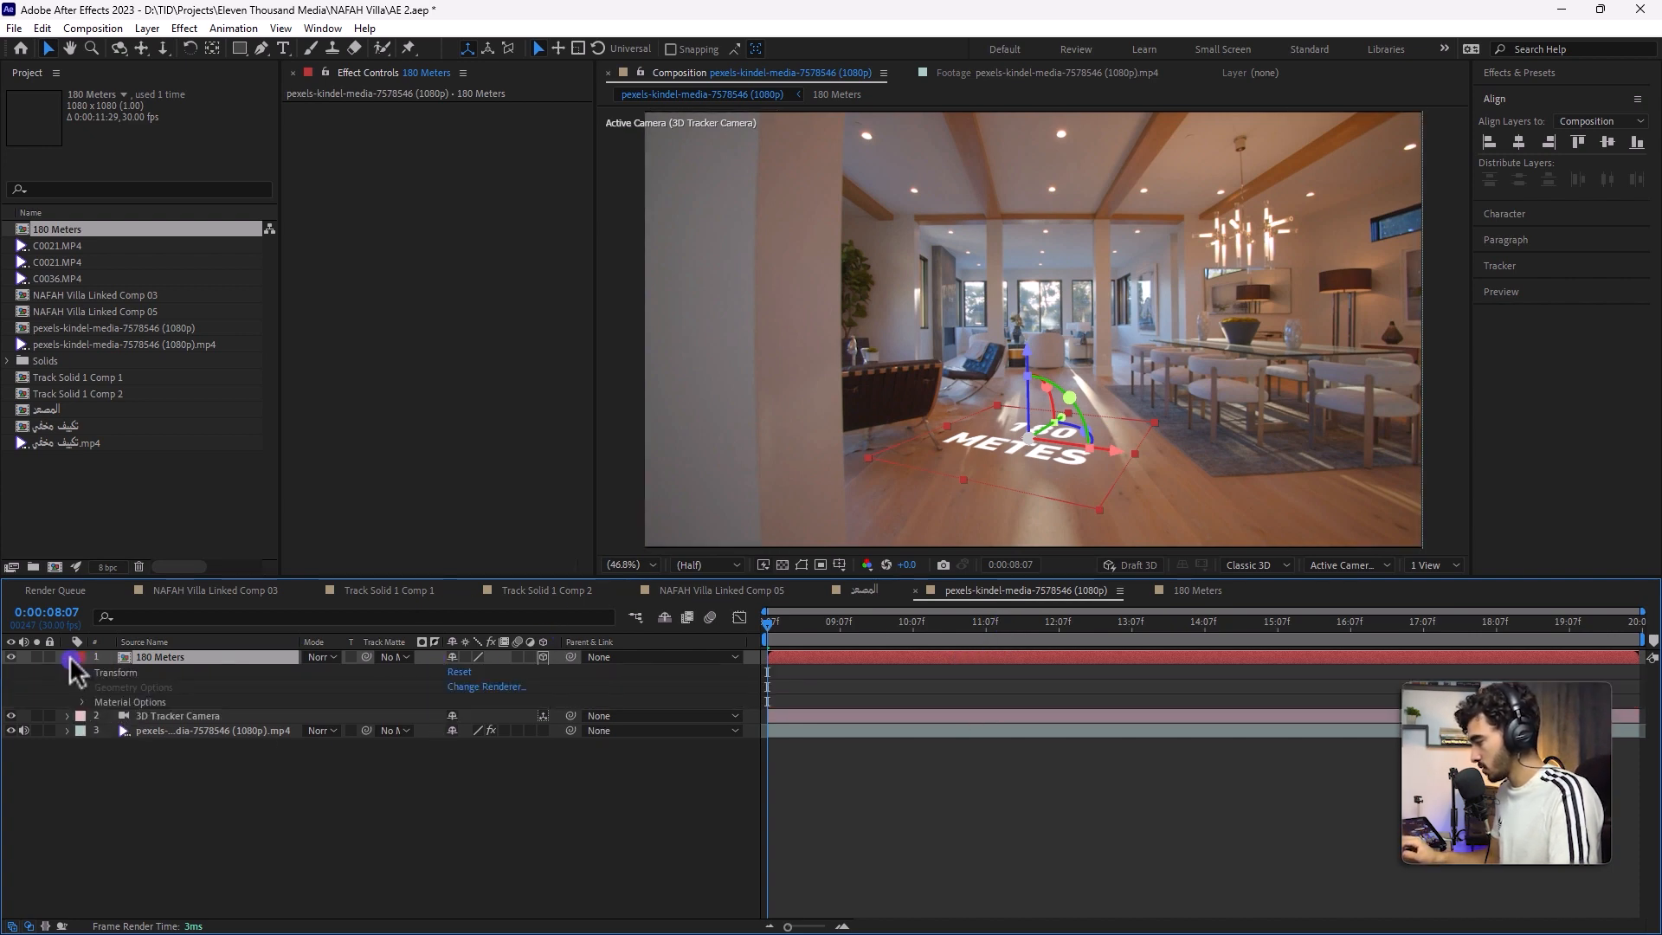
{"action": "left_click", "coordinate": [81, 673]}
{"action": "left_click_drag", "start_coordinate": [491, 701], "coordinate": [488, 735]}
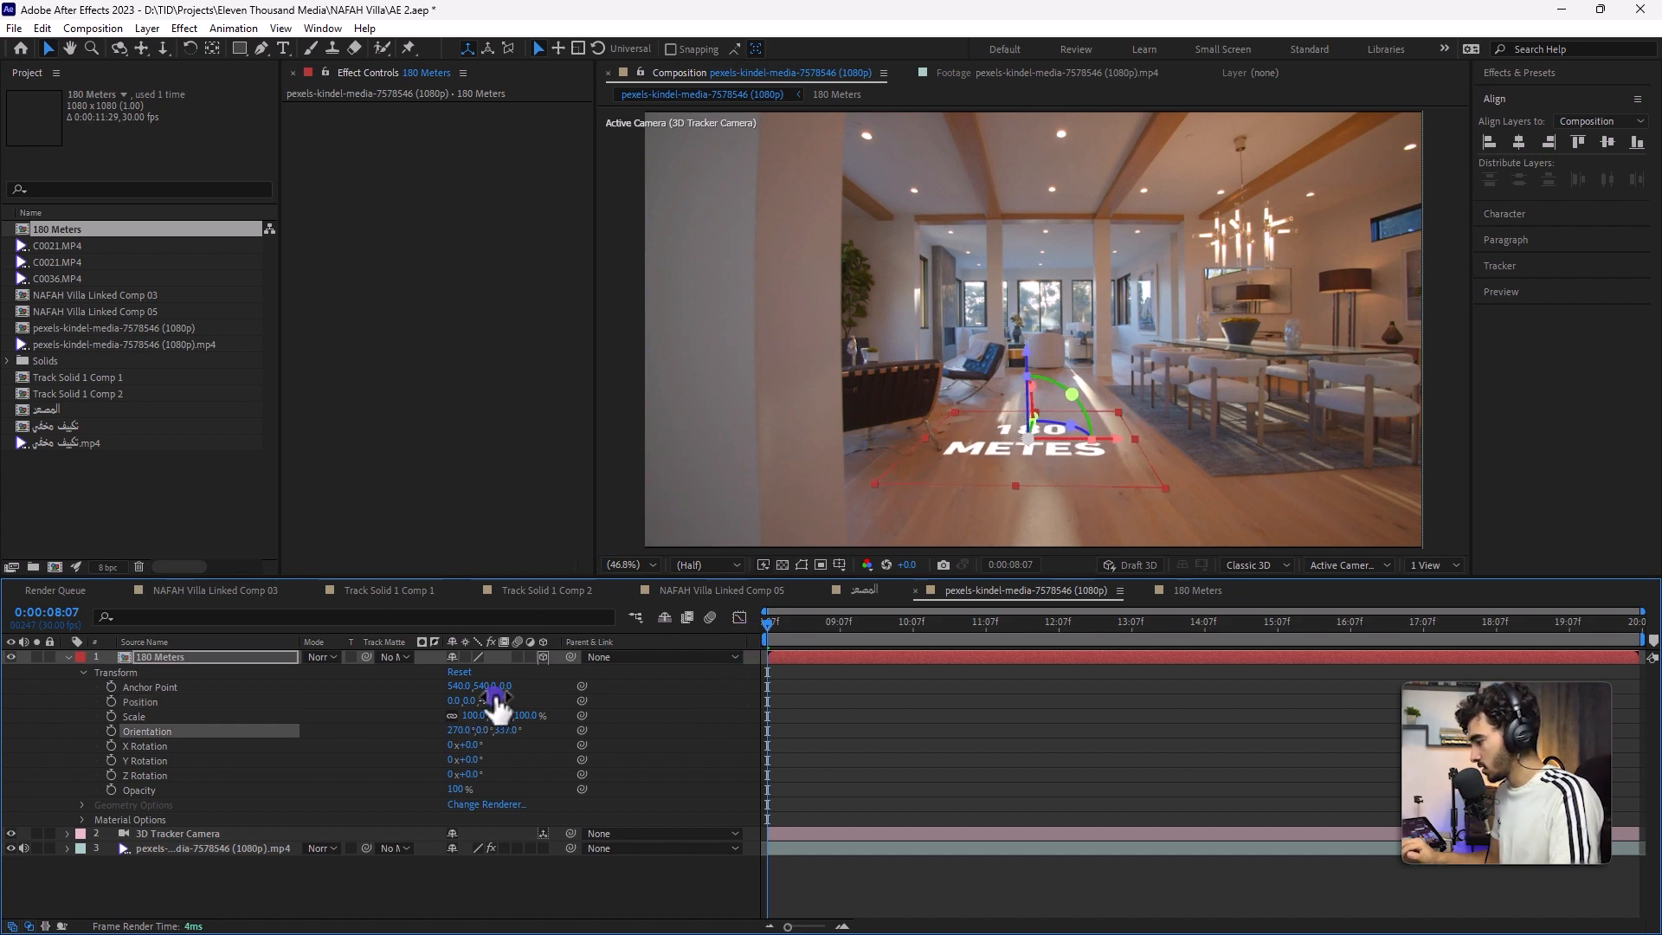
{"action": "left_click_drag", "start_coordinate": [454, 701], "coordinate": [519, 696]}
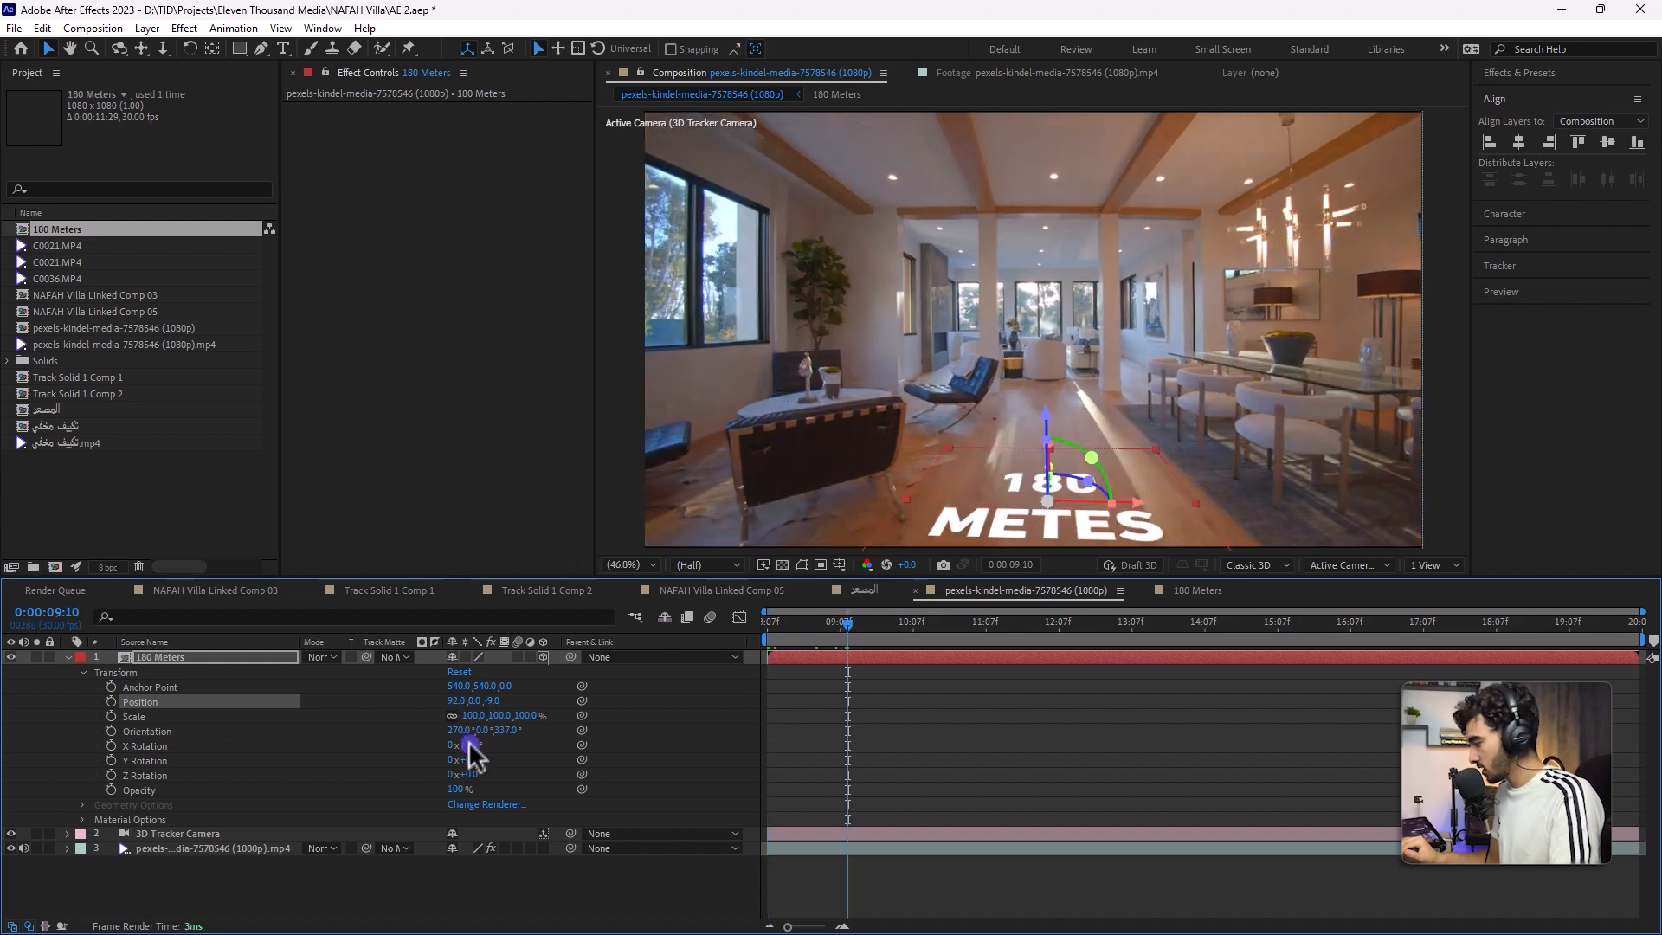
- Lower the 180 Meters layer's opacity to 55% and preview the floor title from the first frame
{"action": "left_click_drag", "start_coordinate": [461, 795], "coordinate": [430, 790]}
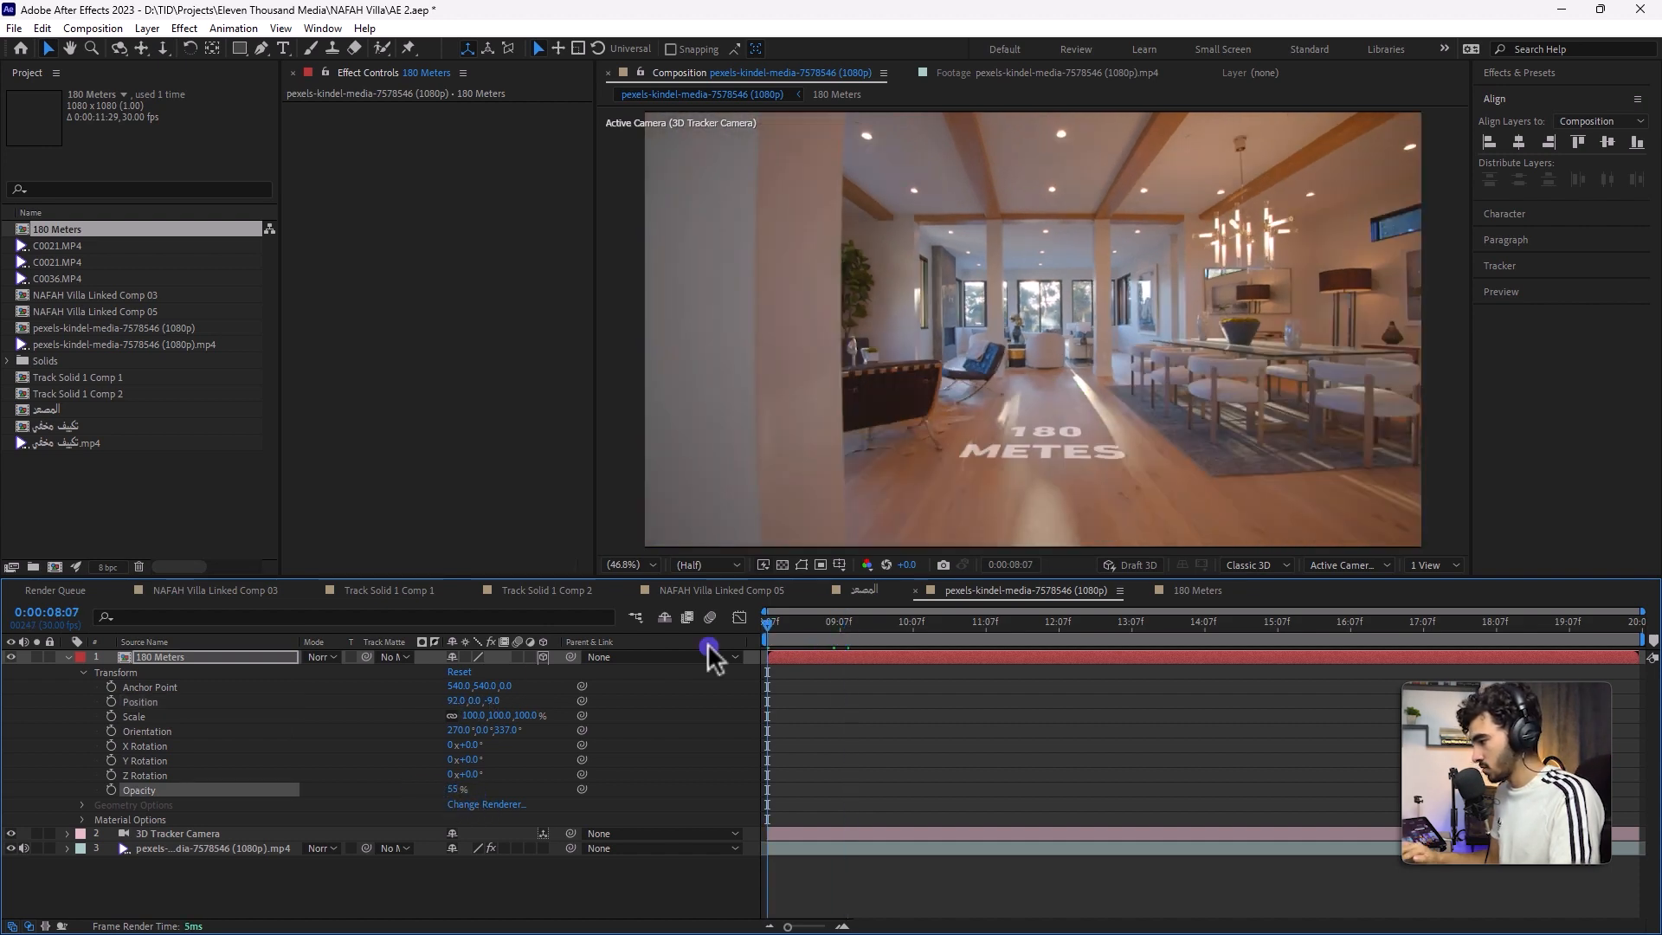
{"action": "key", "text": "space"}
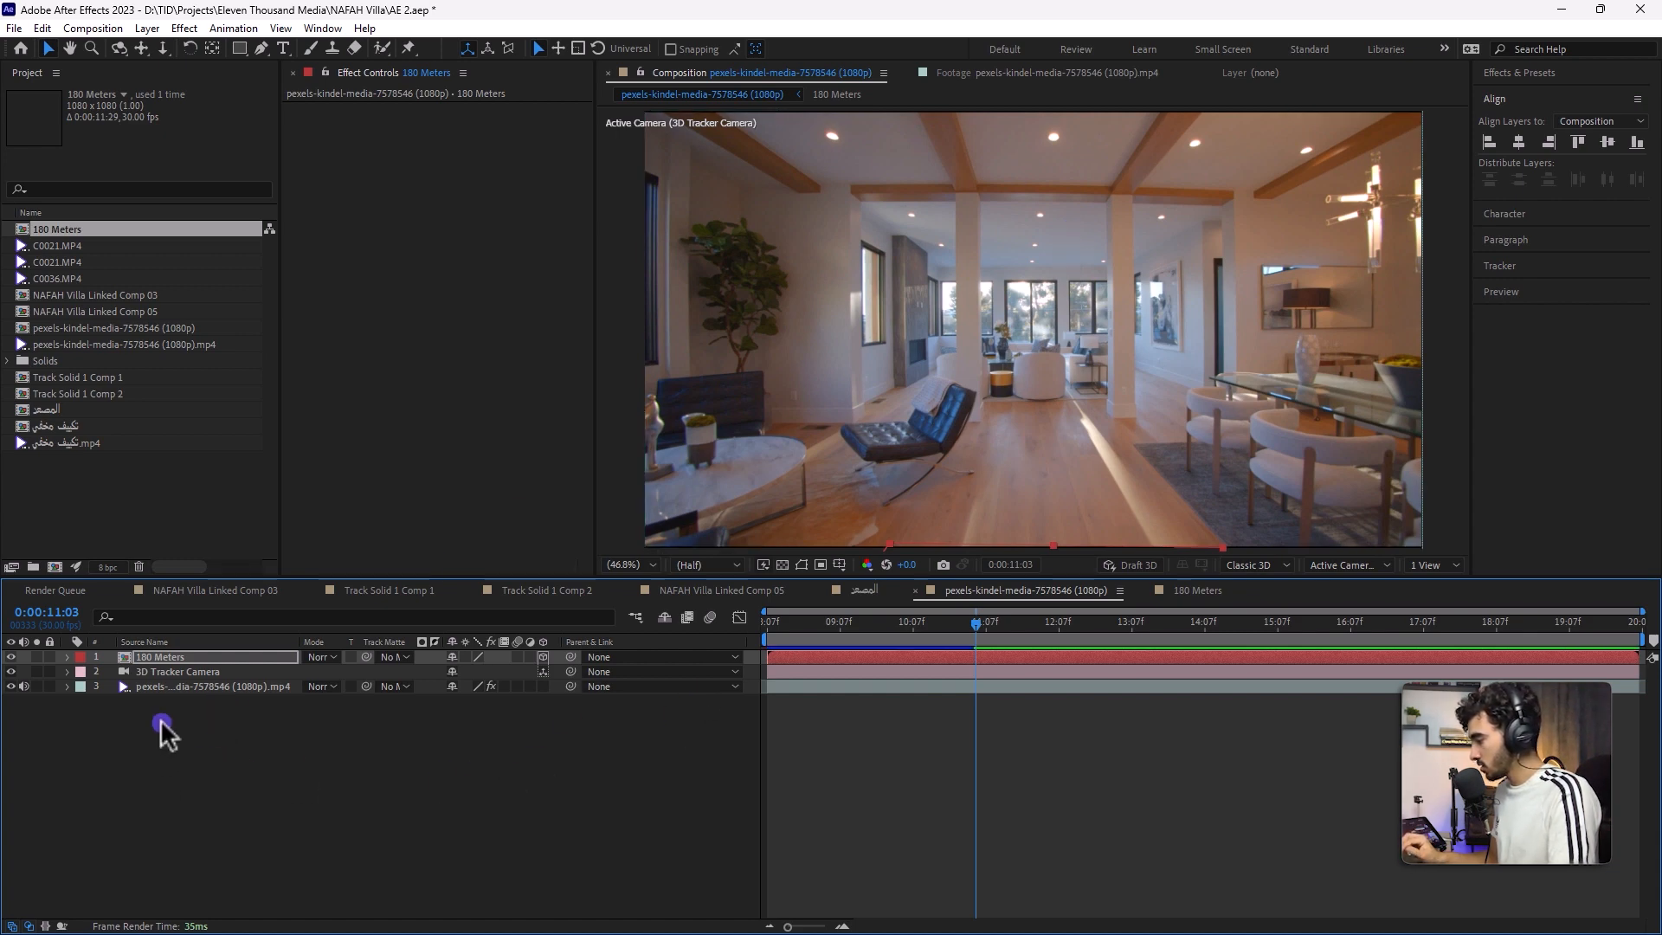
- Create a solid from track points on the ceiling beam of the pexels clip at 0:00:11:03
{"action": "left_click", "coordinate": [160, 688]}
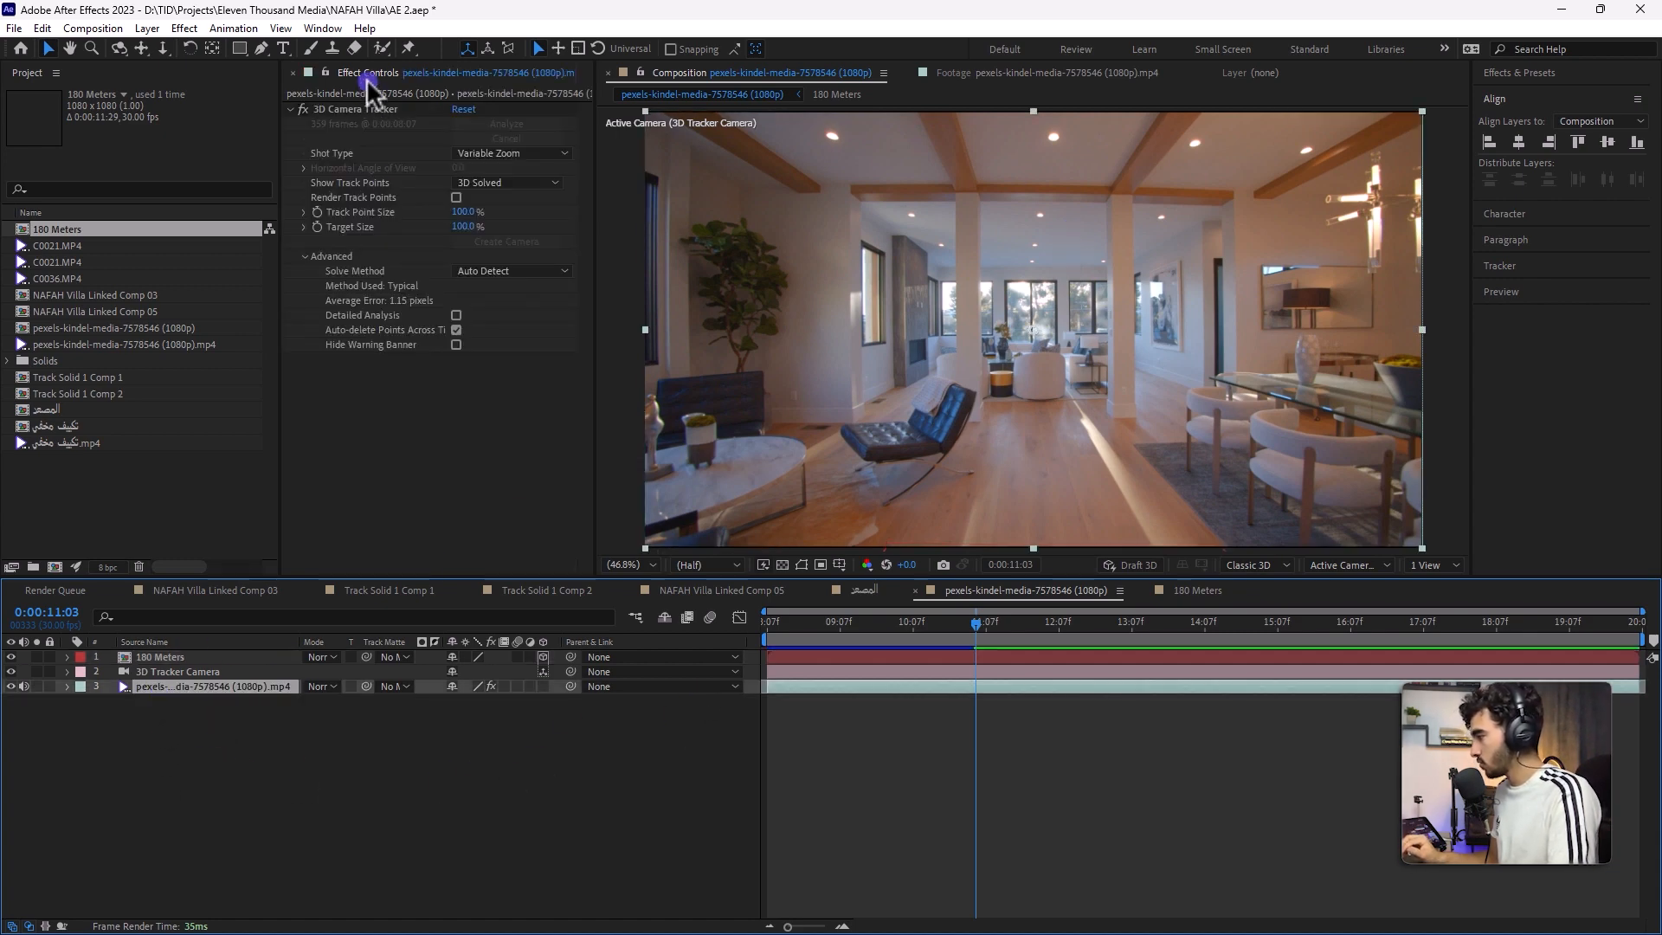
{"action": "left_click", "coordinate": [336, 111]}
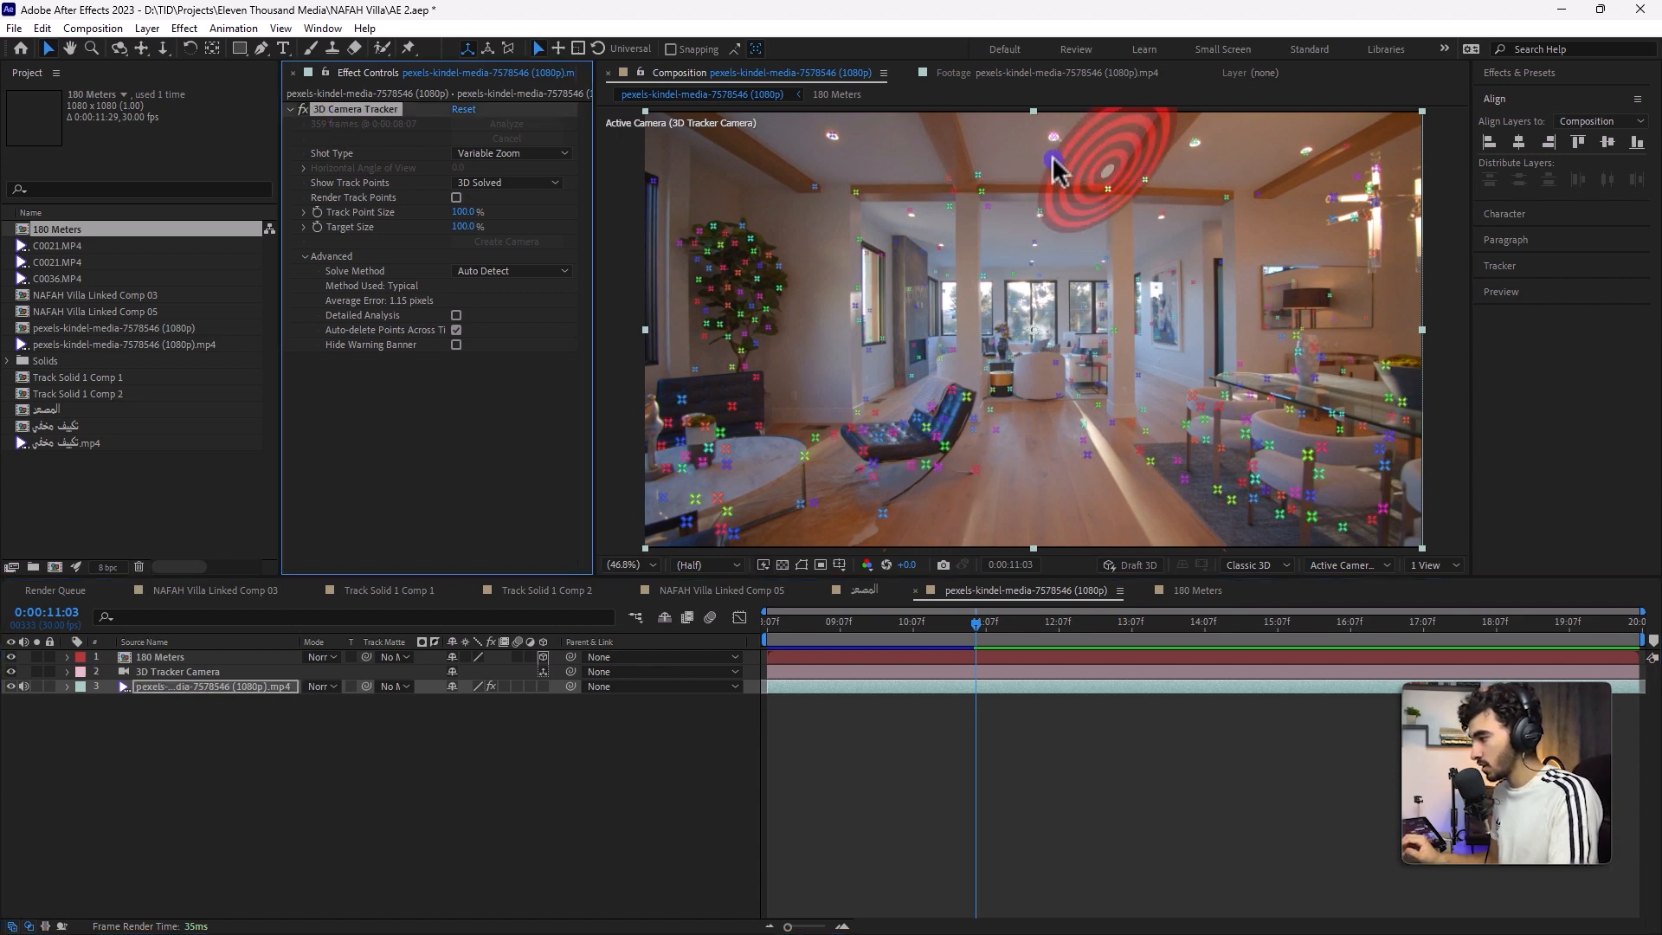
{"action": "left_click", "coordinate": [1106, 187]}
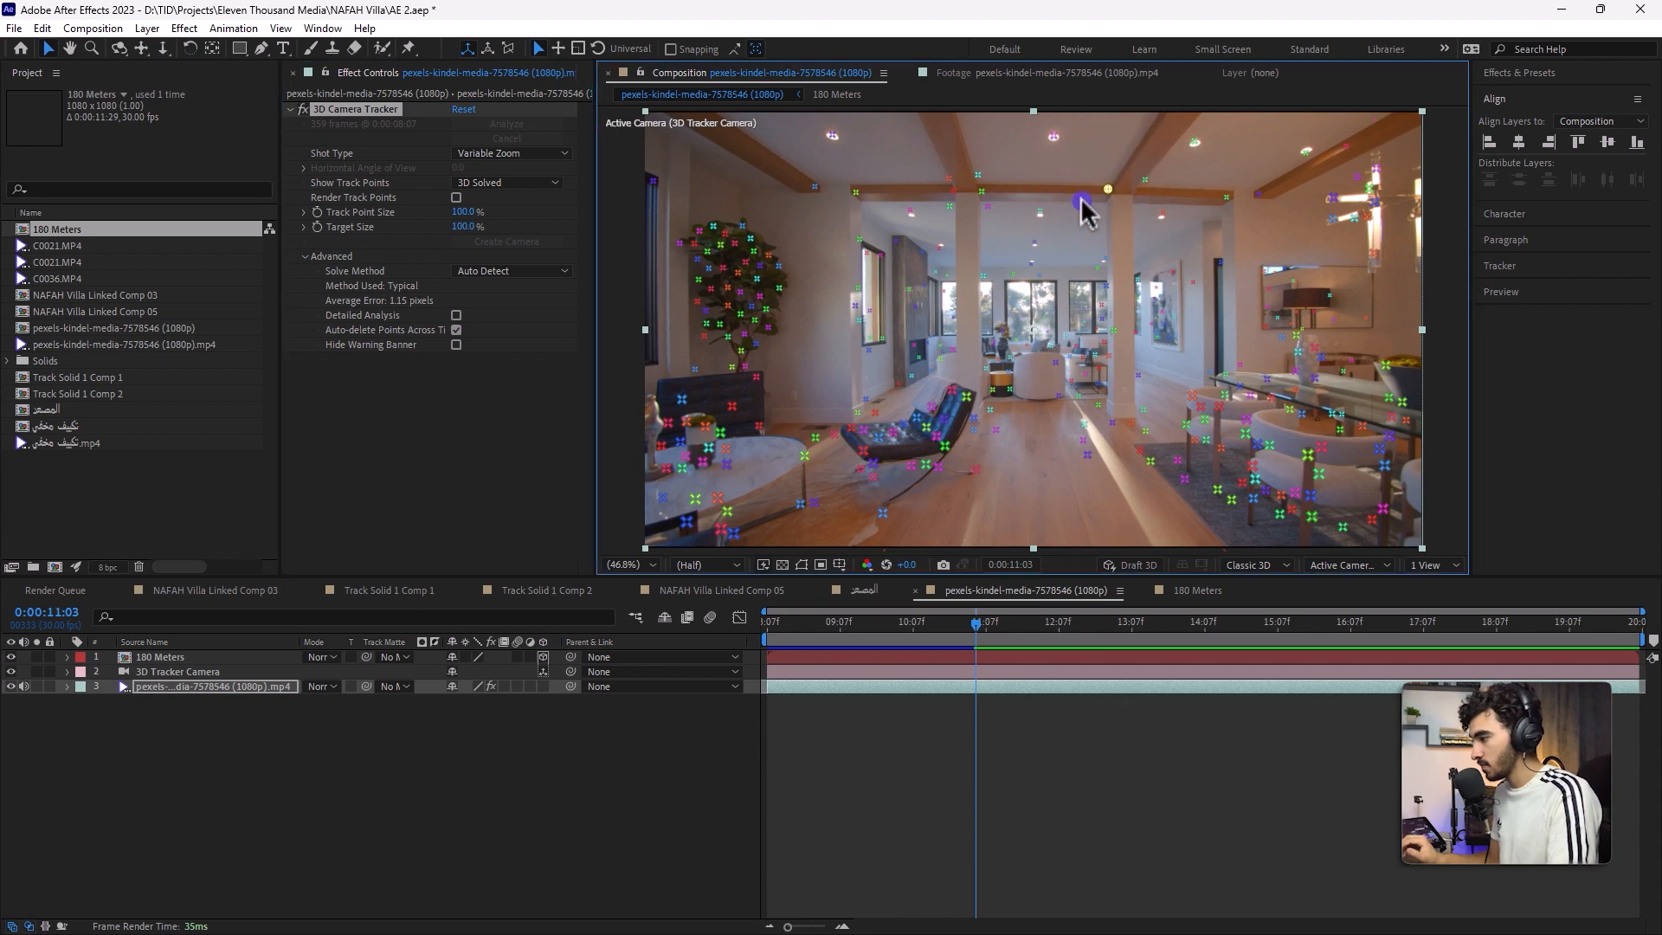
{"action": "left_click", "coordinate": [976, 183], "text": "shift"}
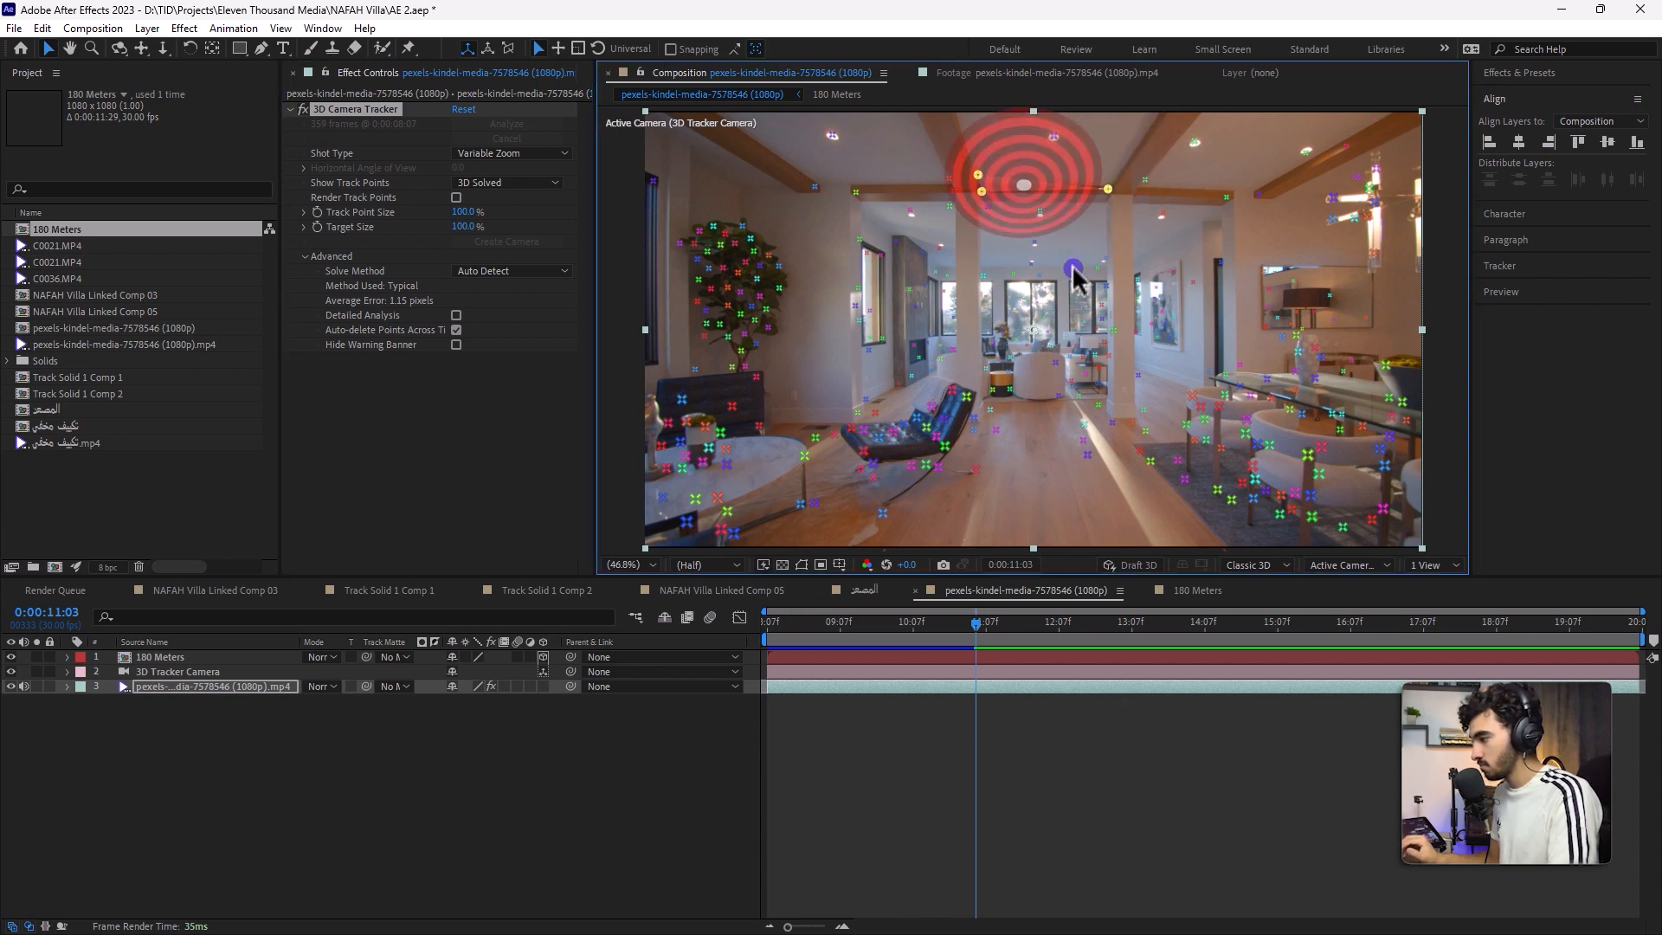
{"action": "left_click", "coordinate": [1125, 253]}
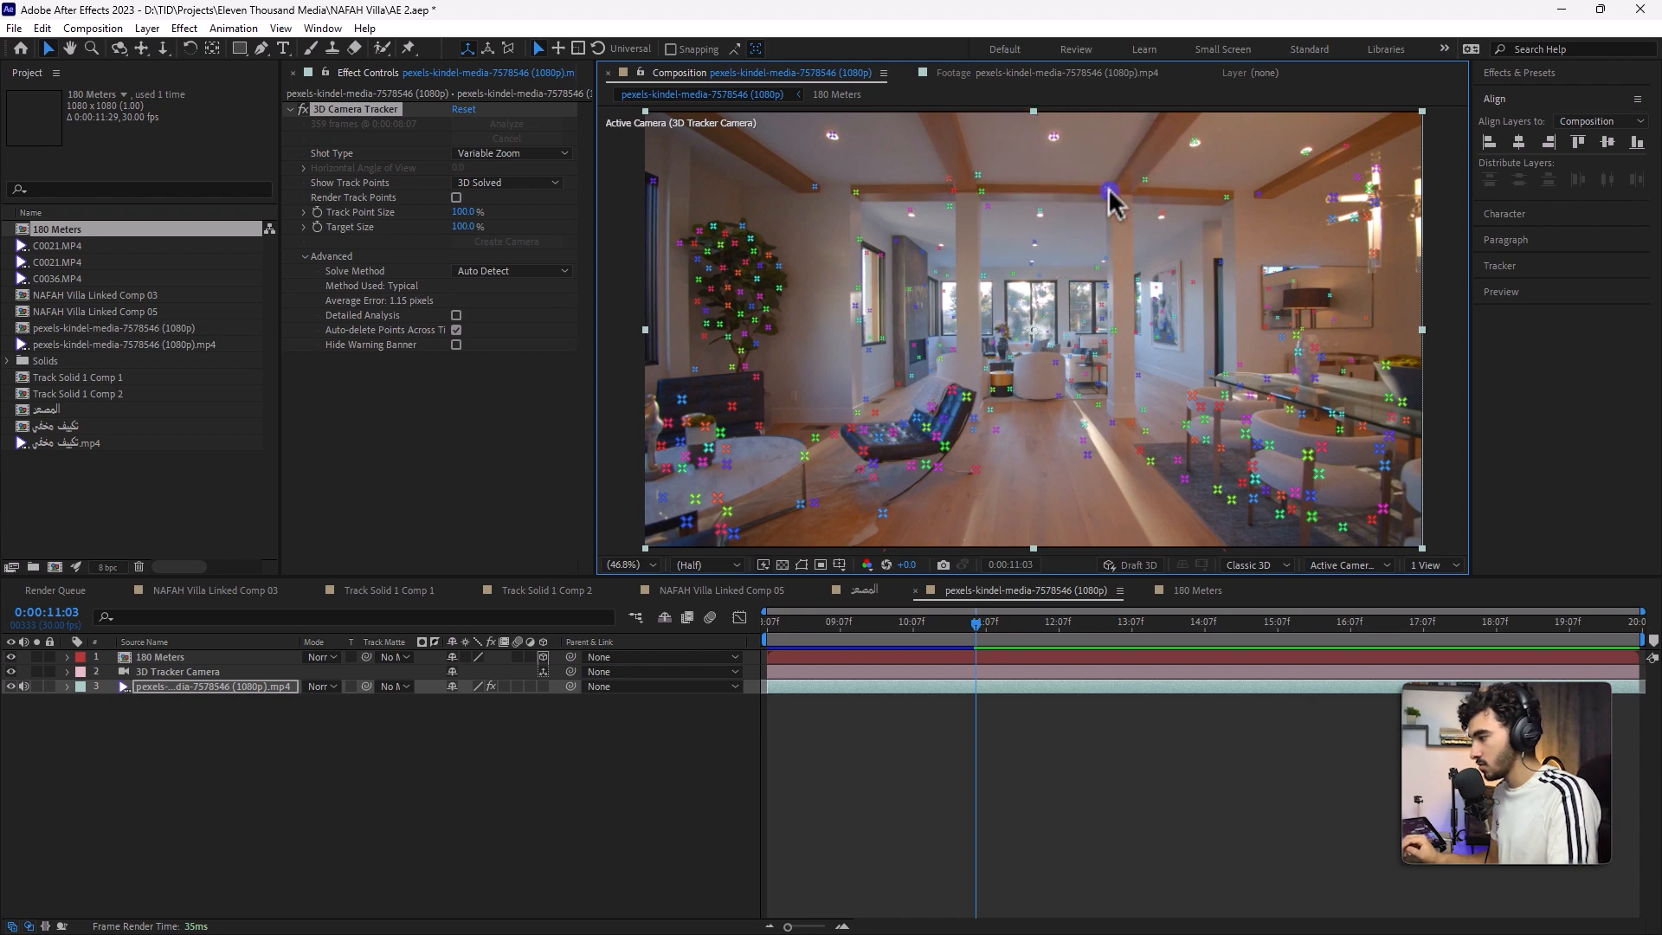
{"action": "left_click", "coordinate": [980, 197], "text": "shift"}
{"action": "right_click", "coordinate": [1036, 197]}
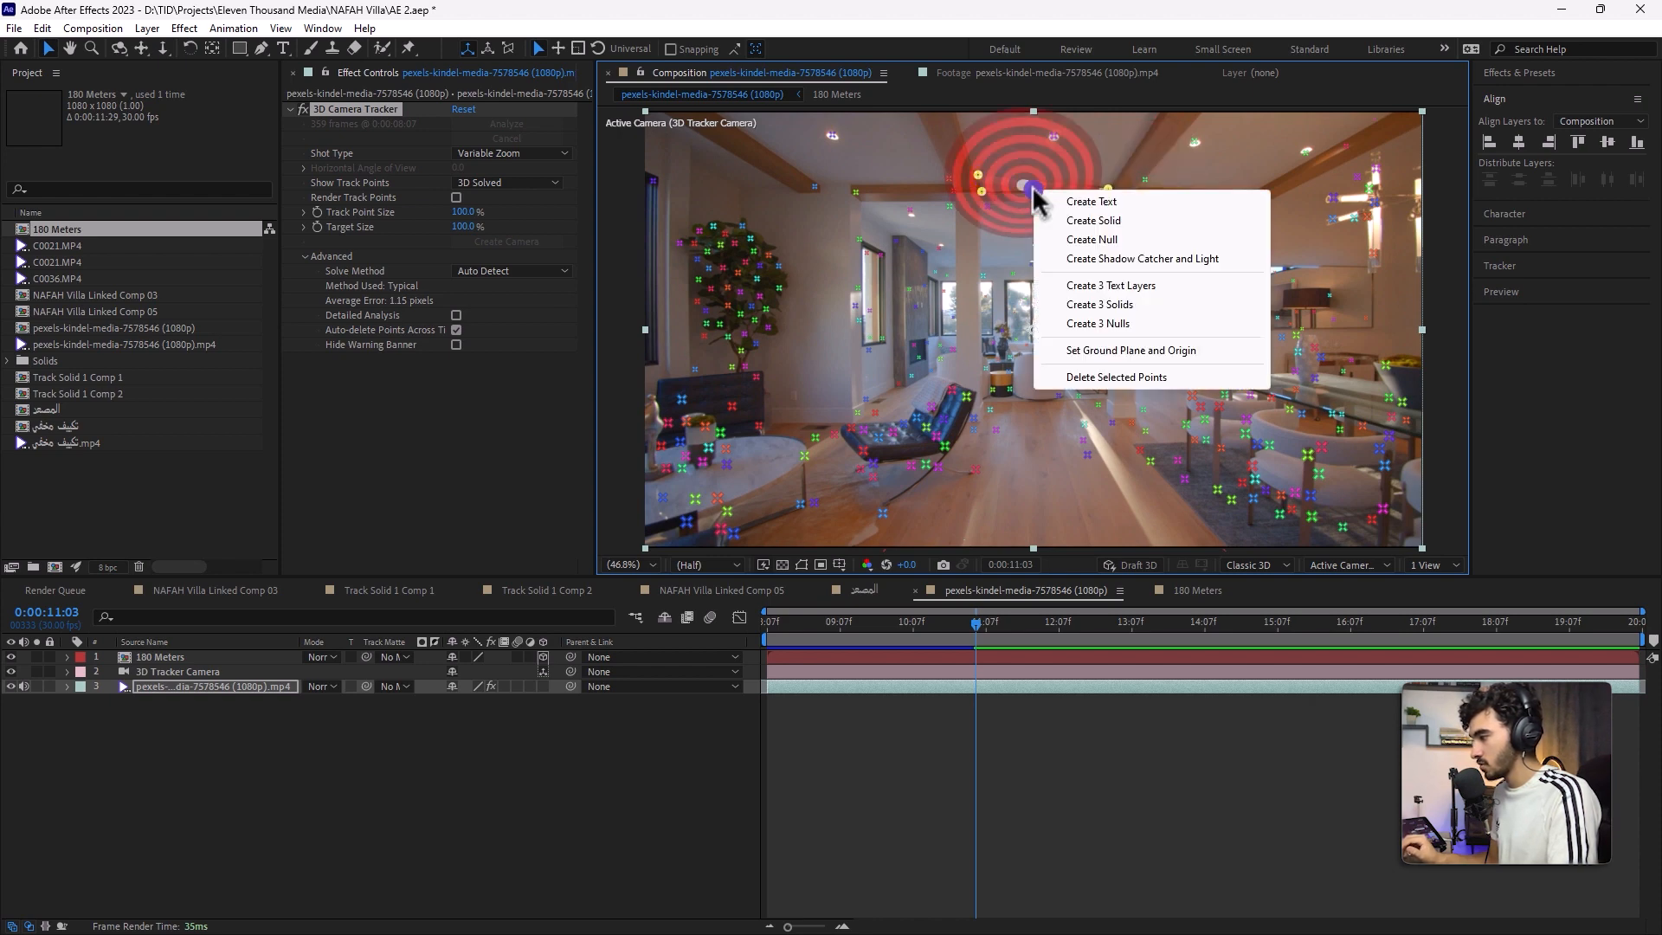
{"action": "left_click", "coordinate": [1099, 220]}
- Trim the start of the ceiling solid layer to 0:00:10:21
{"action": "left_click_drag", "start_coordinate": [976, 621], "coordinate": [987, 706]}
{"action": "mouse_move", "coordinate": [961, 631]}
{"action": "left_mouse_down"}
{"action": "mouse_move", "coordinate": [946, 631]}
{"action": "mouse_move", "coordinate": [995, 631]}
{"action": "mouse_move", "coordinate": [939, 631]}
{"action": "mouse_move", "coordinate": [953, 634]}
{"action": "left_mouse_up"}
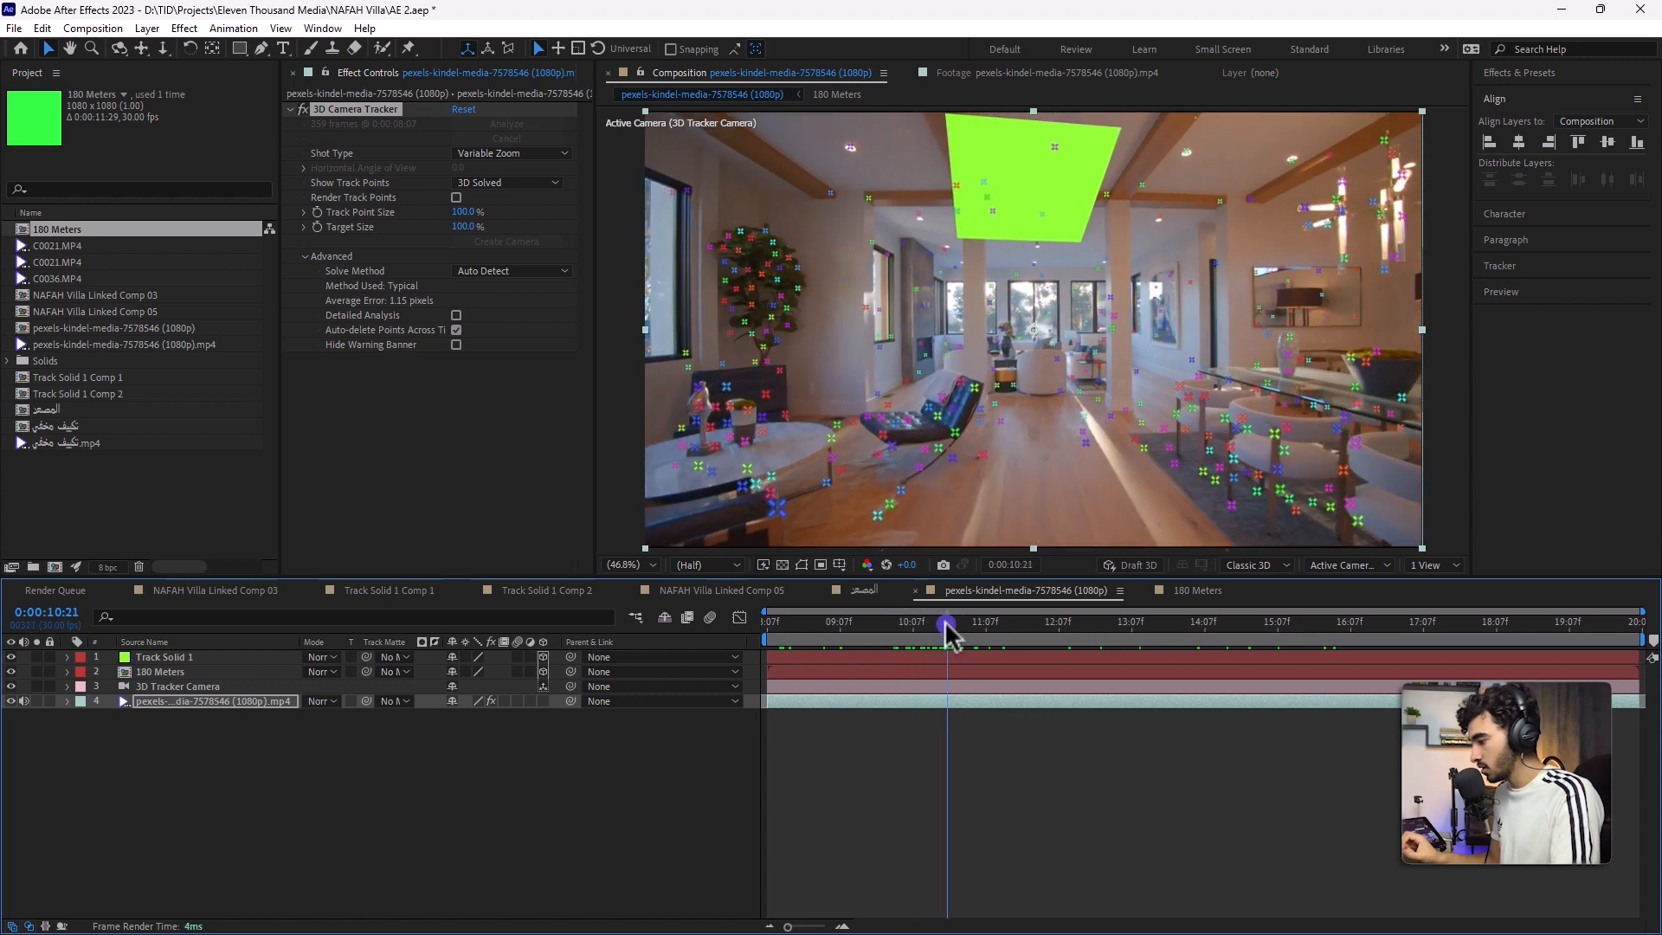
{"action": "left_click", "coordinate": [186, 657]}
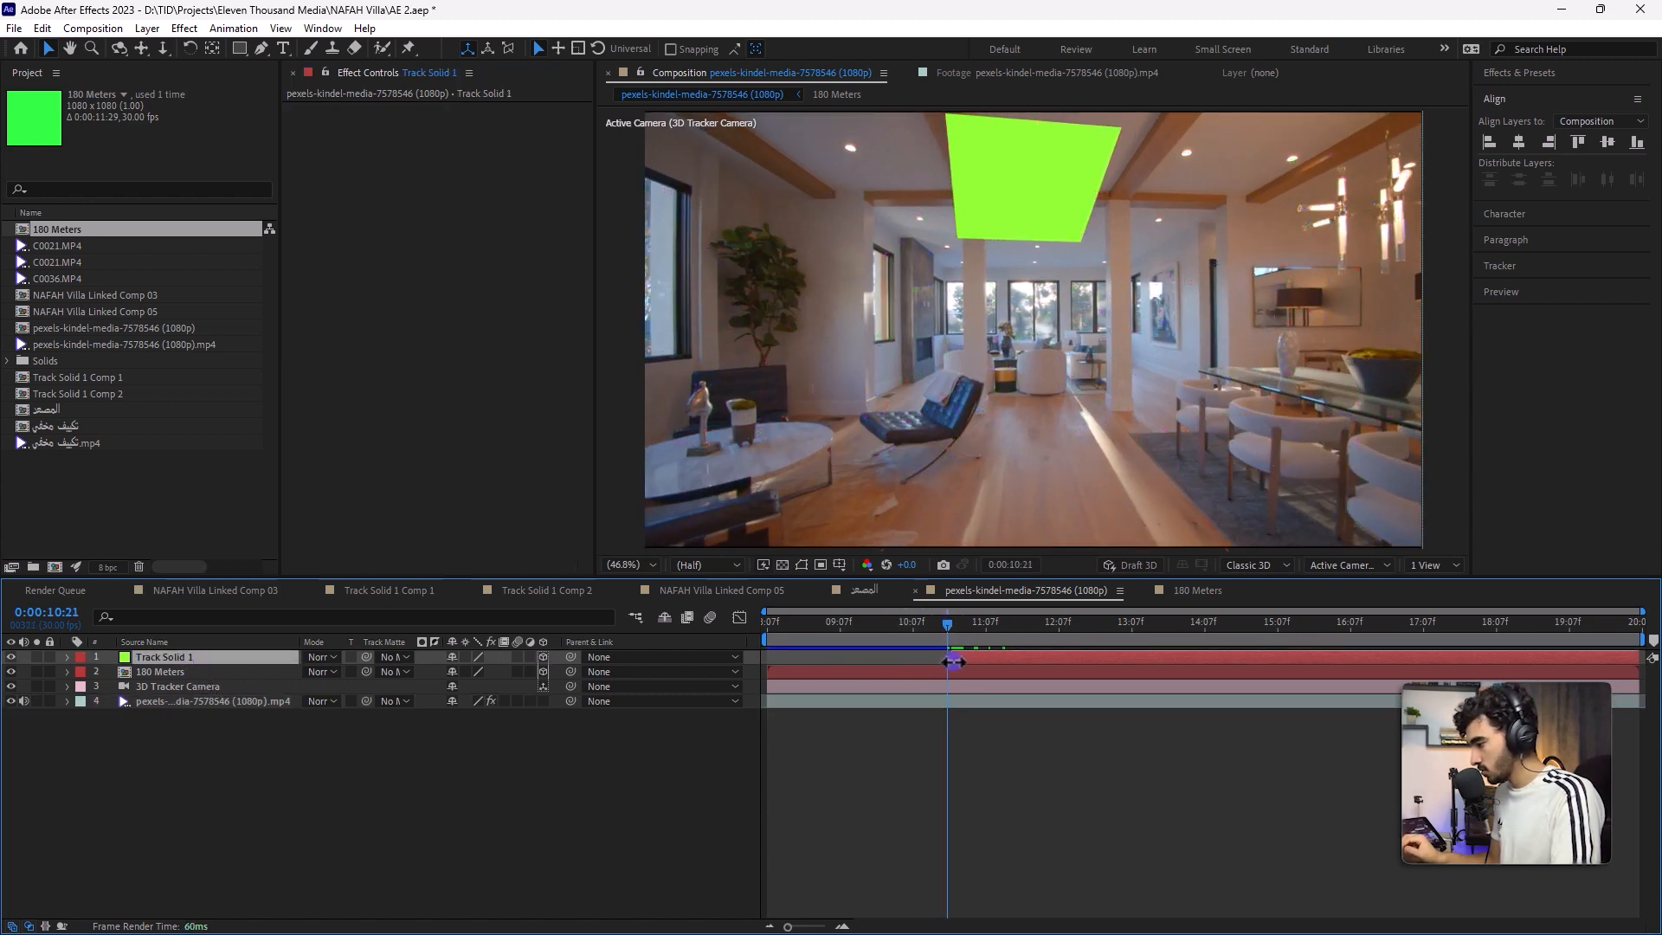
- Pre-compose the ceiling solid as "living room" with its attributes left in place, and open the new composition
{"action": "right_click", "coordinate": [194, 658]}
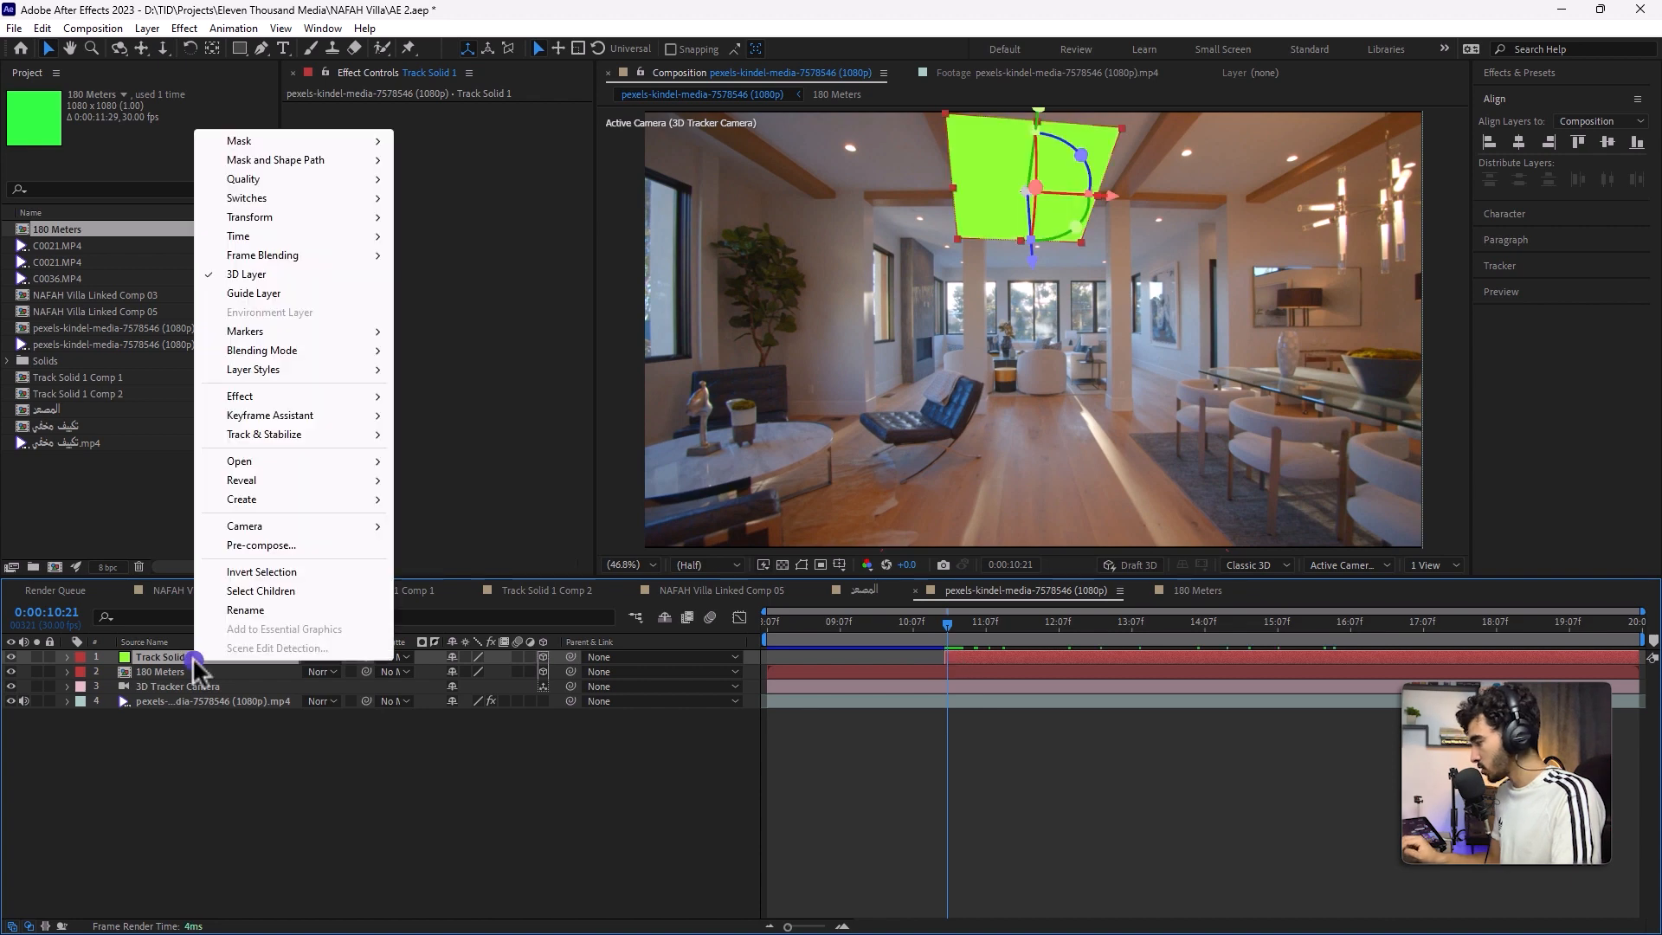
{"action": "left_click", "coordinate": [262, 545]}
{"action": "type", "text": "living room"}
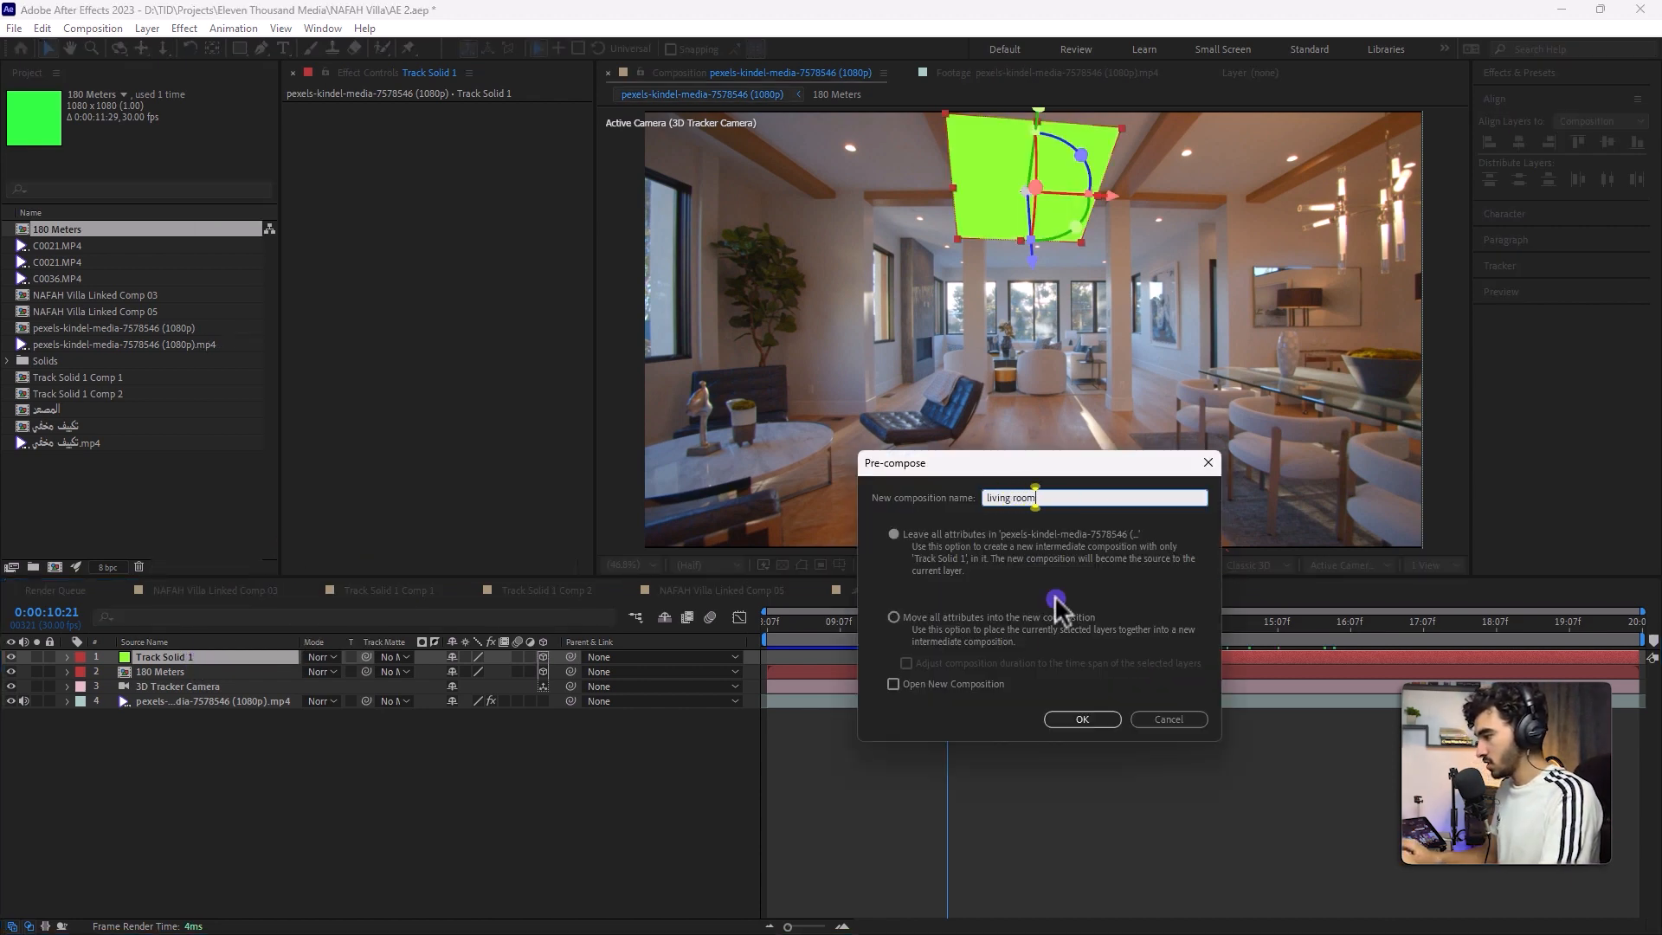
{"action": "key", "text": "Return"}
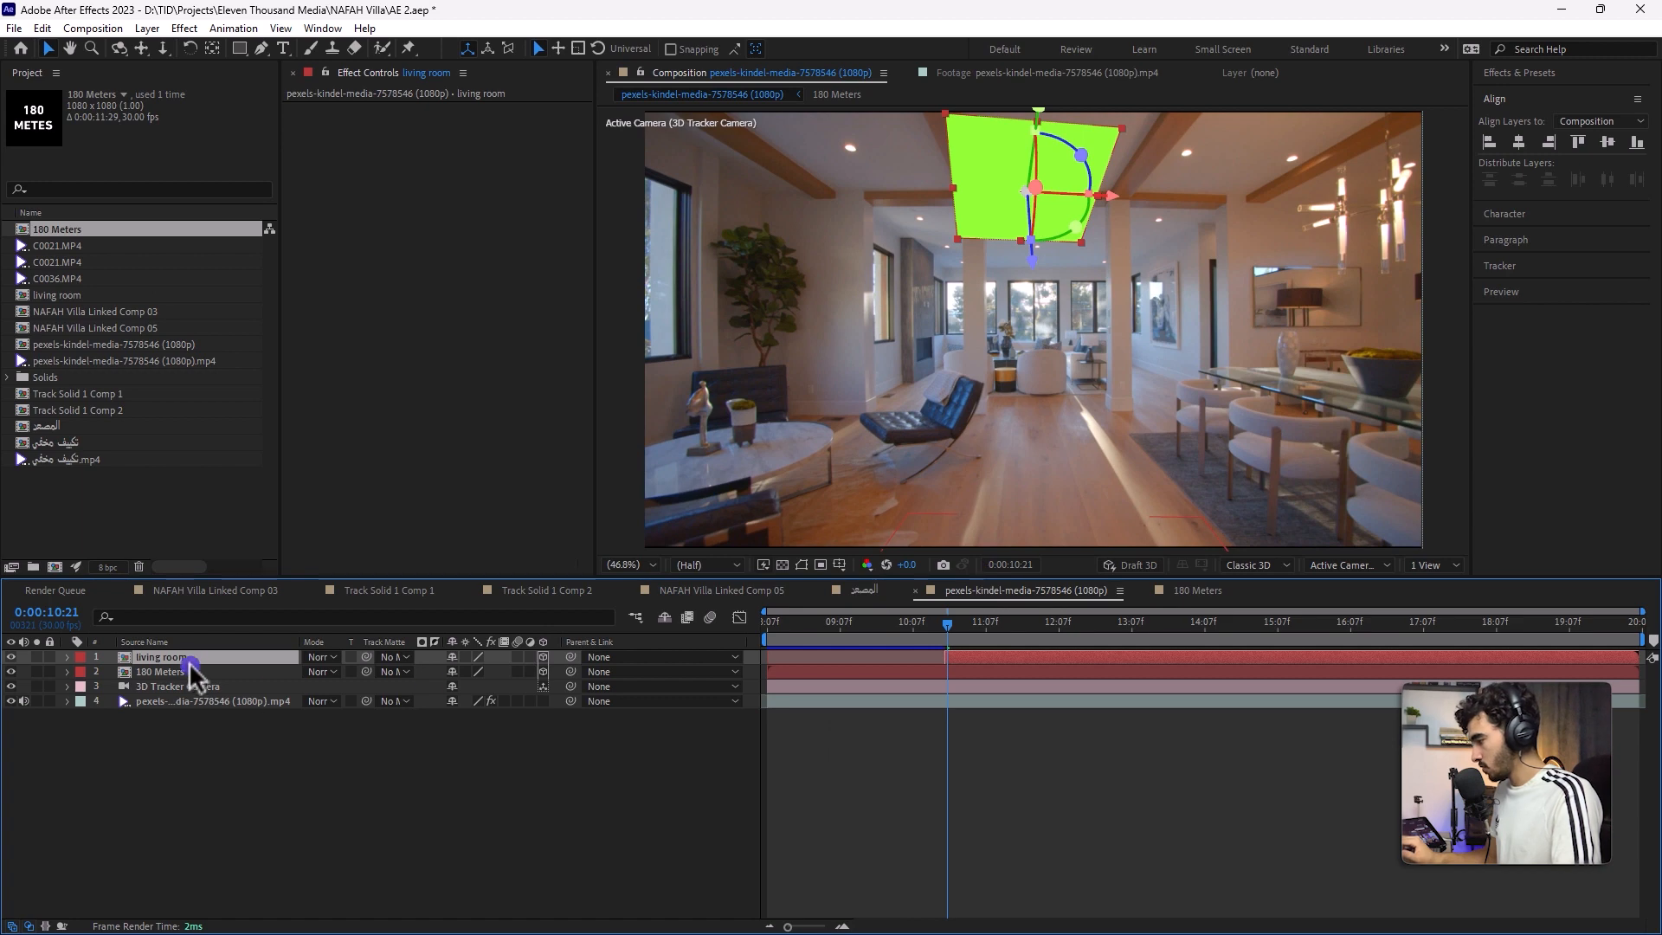
{"action": "double_click", "coordinate": [190, 660]}
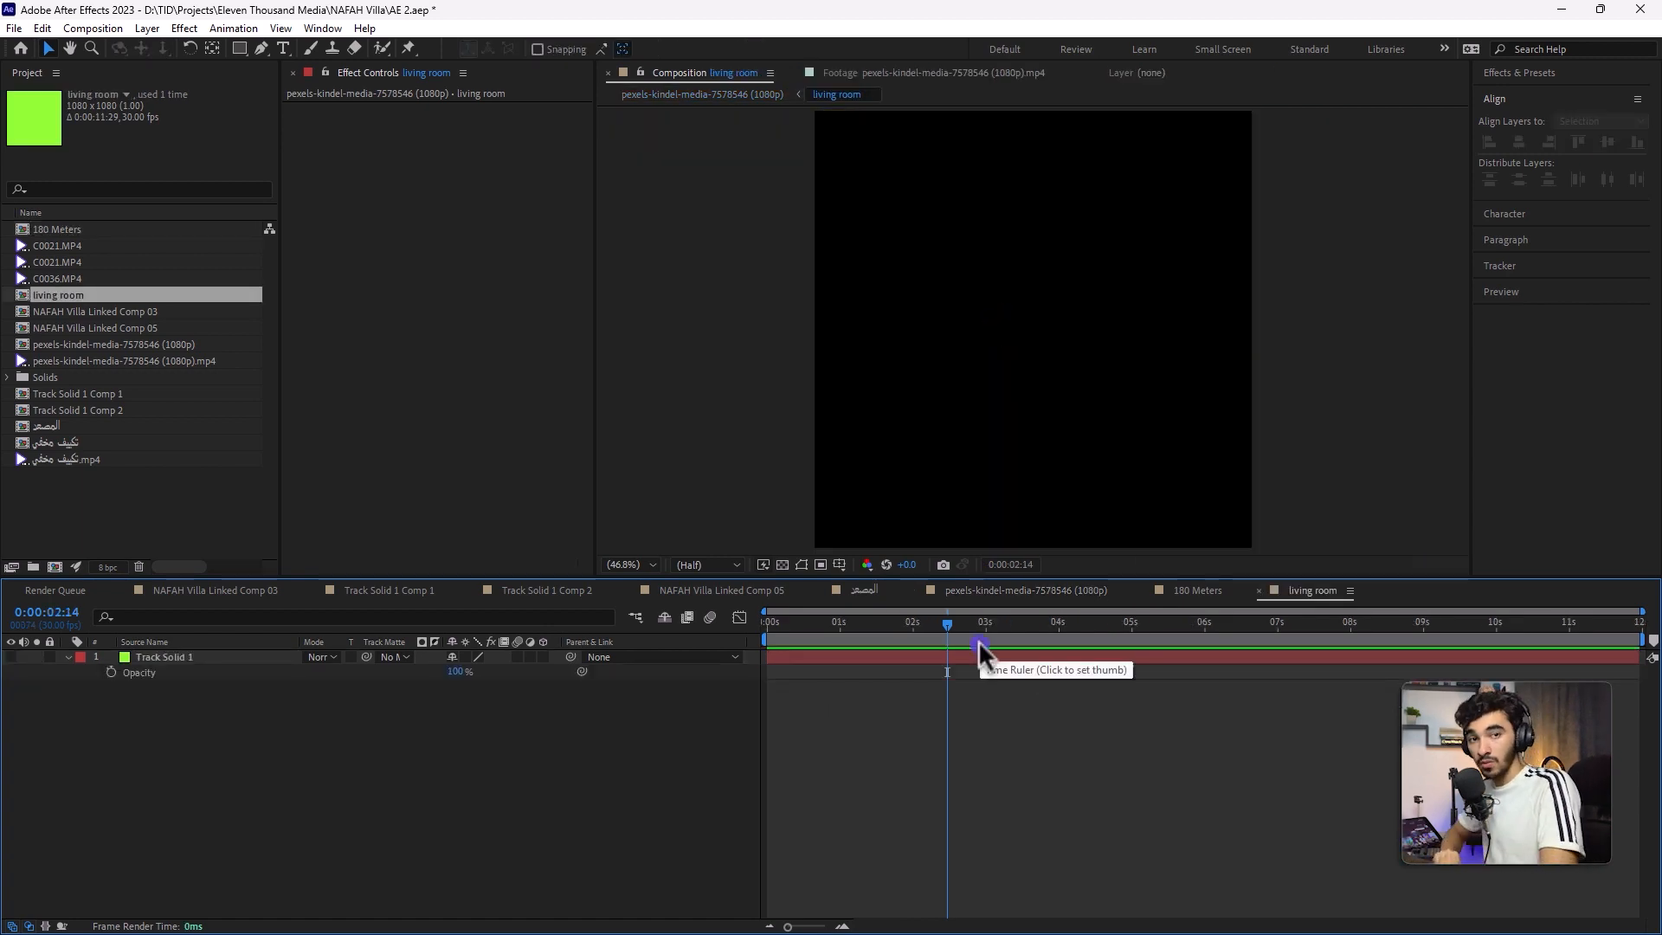